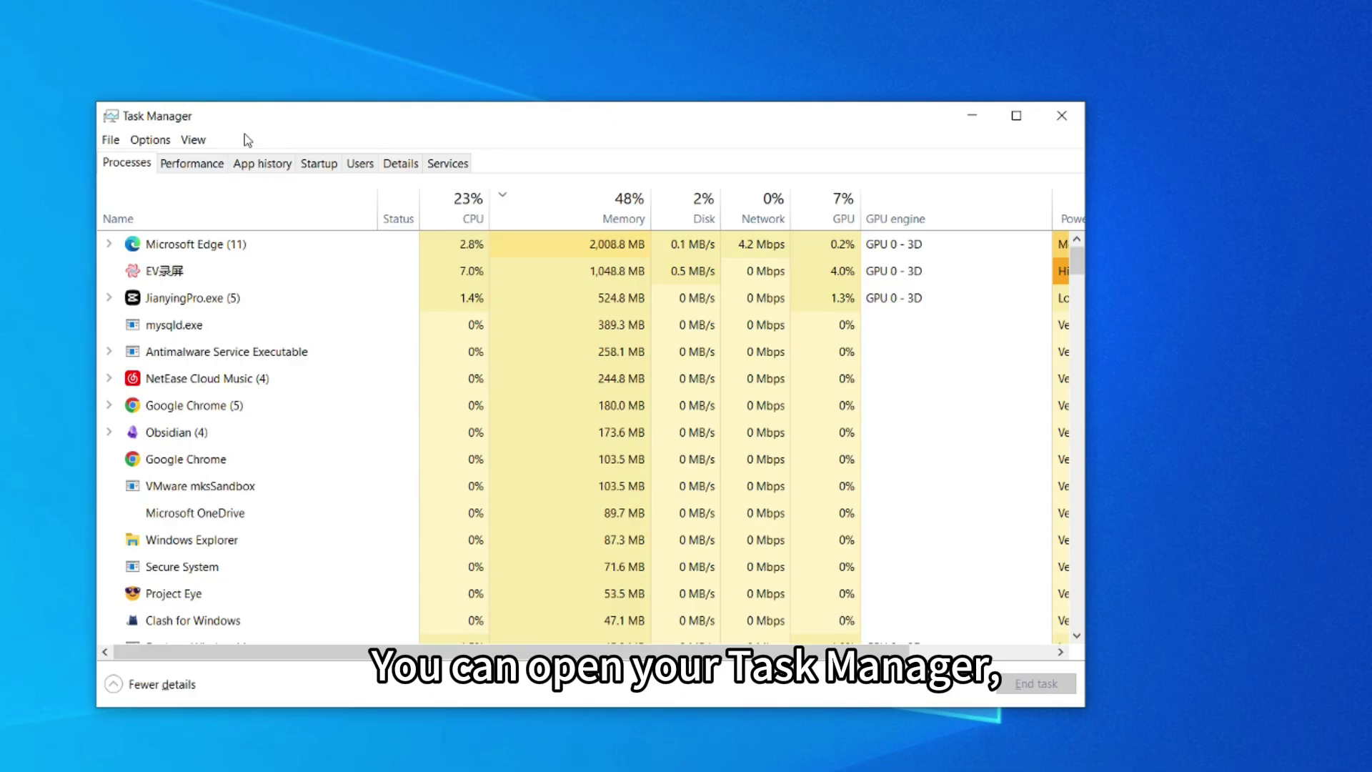
Step: Open the GPU 0 (NVIDIA GeForce RTX 4060 Ti) performance view and scroll to its dedicated memory
{"action": "left_click", "coordinate": [193, 166]}
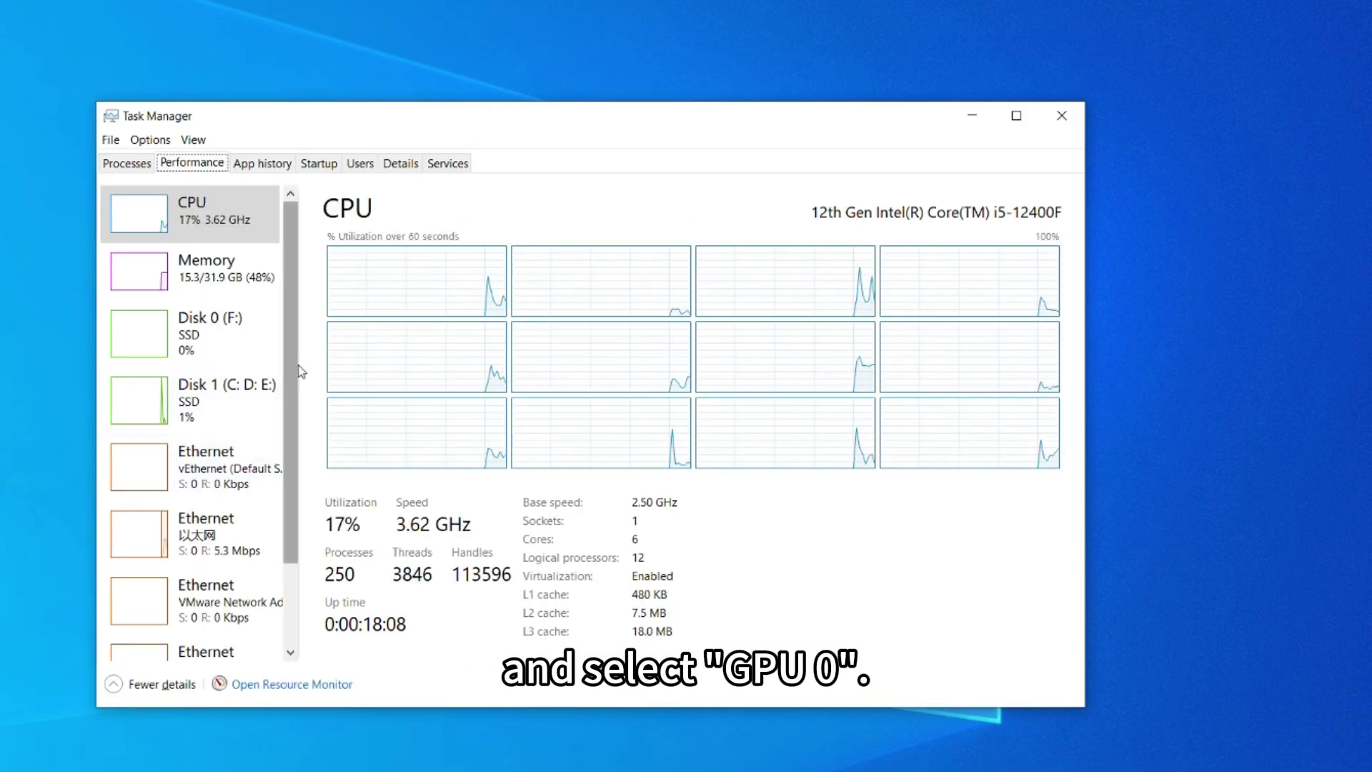
{"action": "scroll", "coordinate": [293, 374], "scroll_direction": "down", "scroll_amount": 3}
{"action": "left_click", "coordinate": [259, 619]}
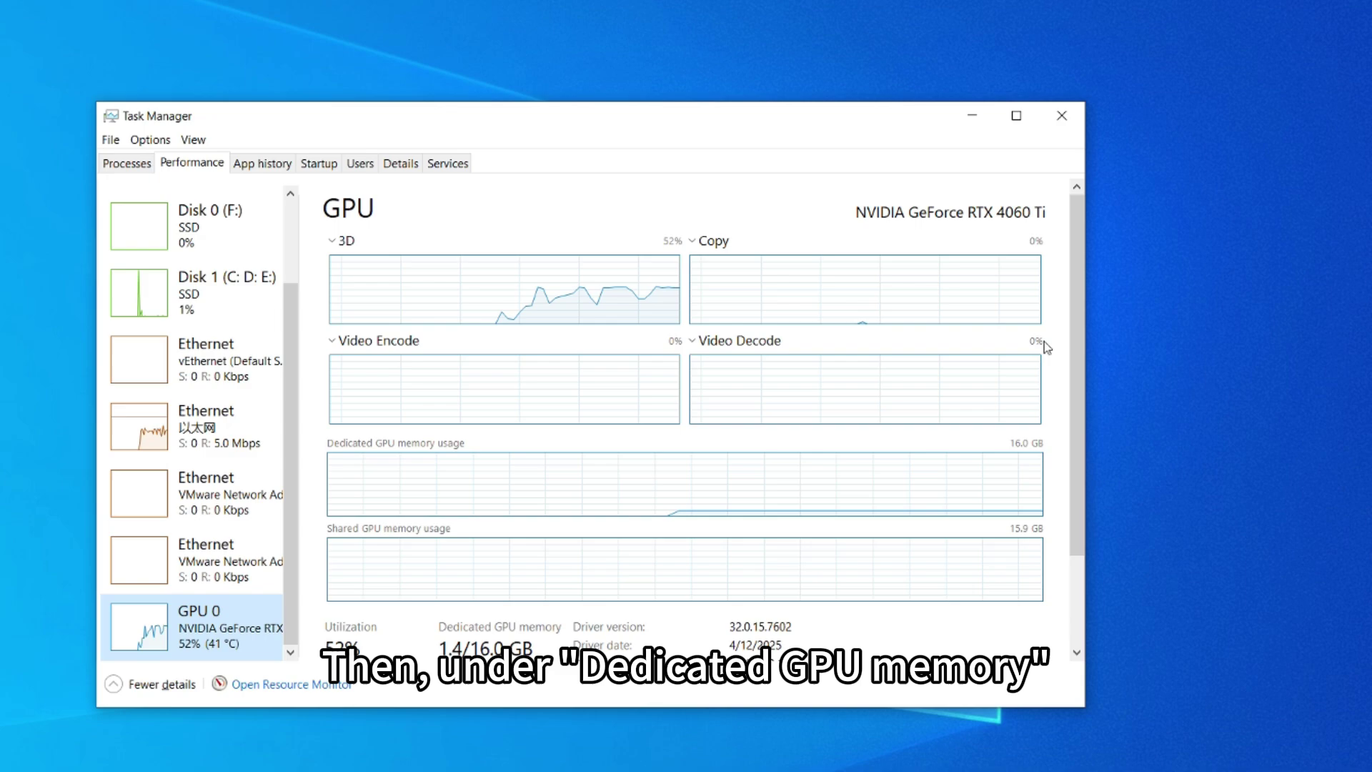
{"action": "left_click_drag", "start_coordinate": [1078, 345], "coordinate": [1081, 427]}
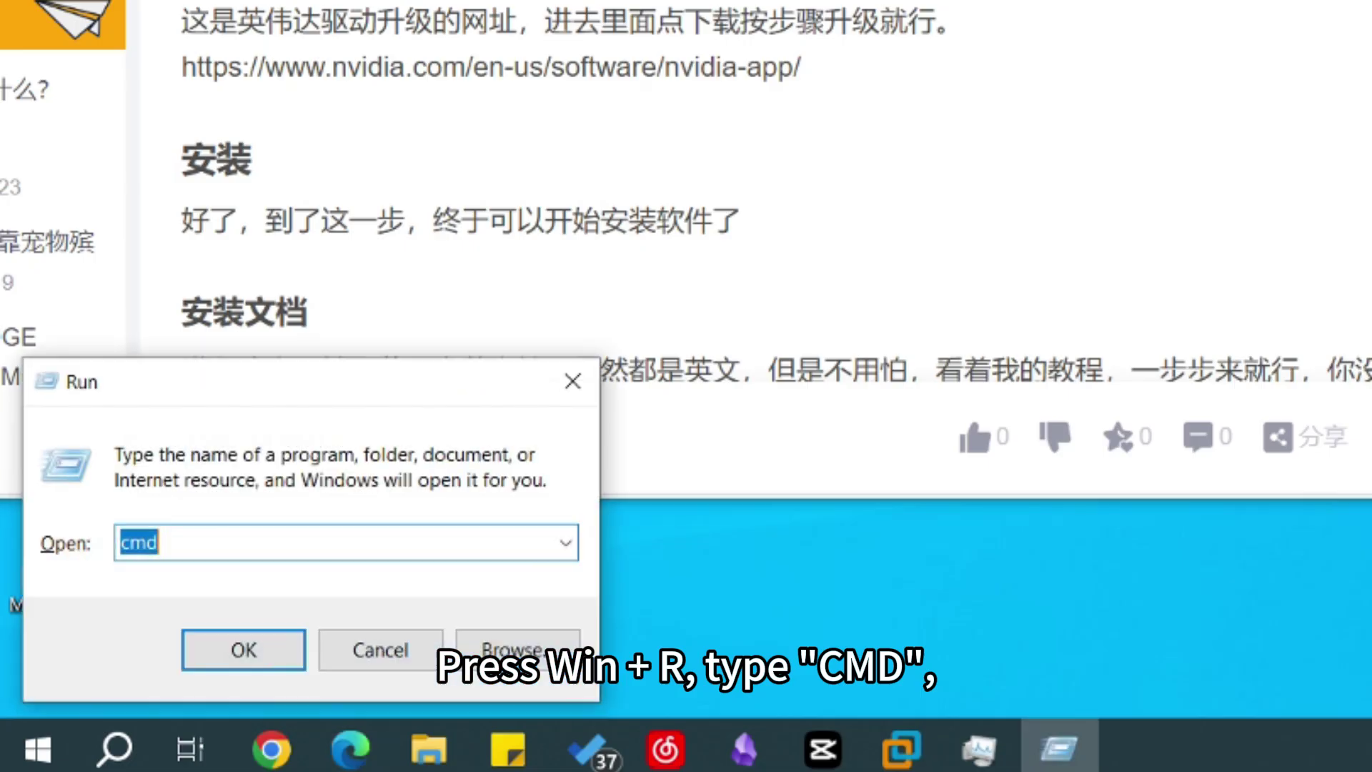
Step: Run nvidia-smi in a new Command Prompt and highlight the CUDA Version 12.9 value
{"action": "type", "text": "cmd"}
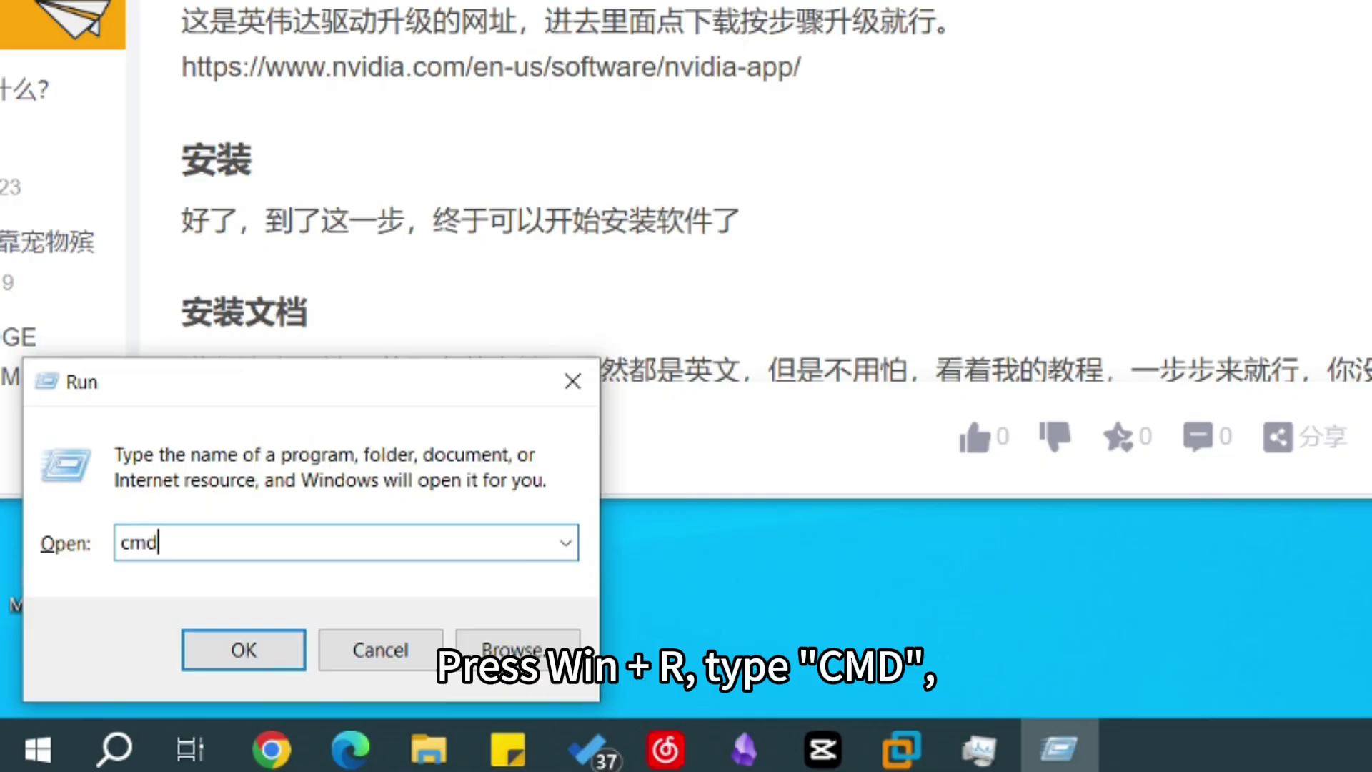
{"action": "key", "text": "Return"}
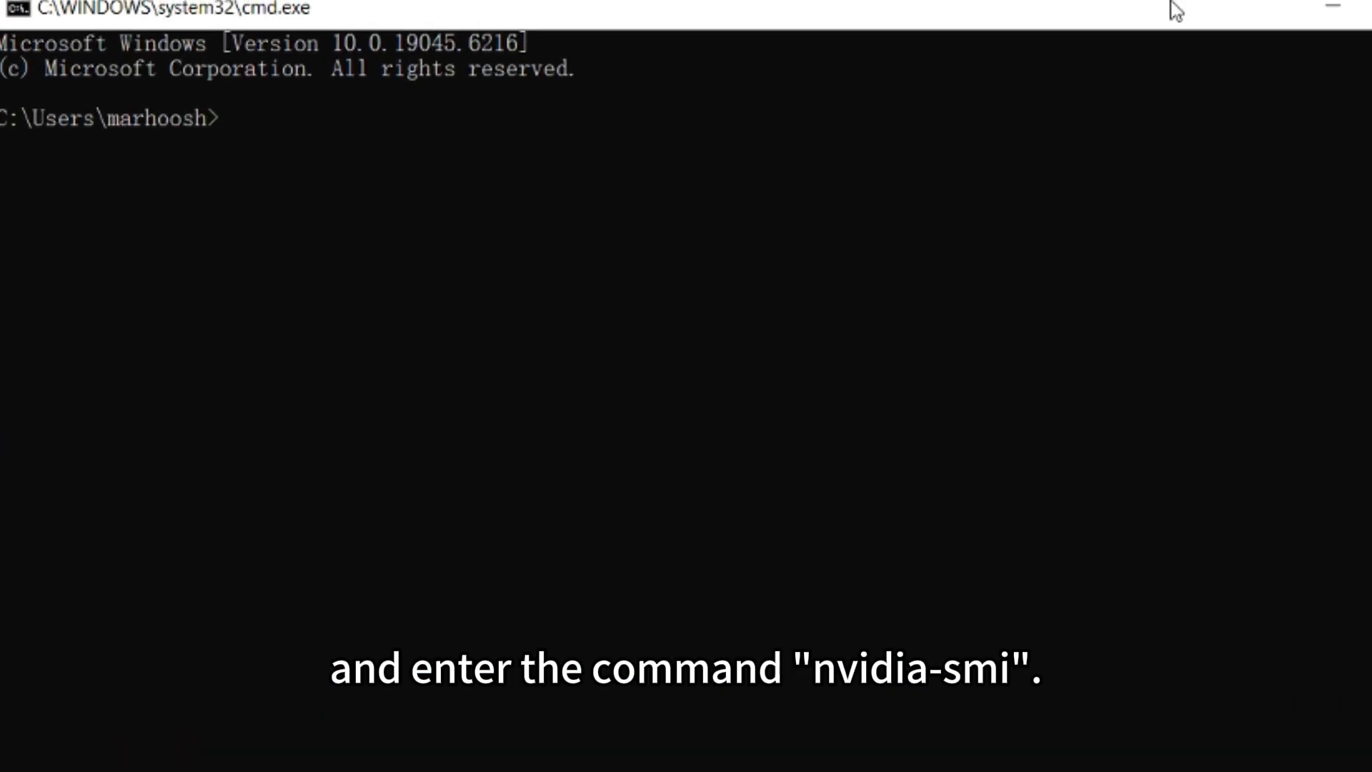
{"action": "type", "text": "nvidi"}
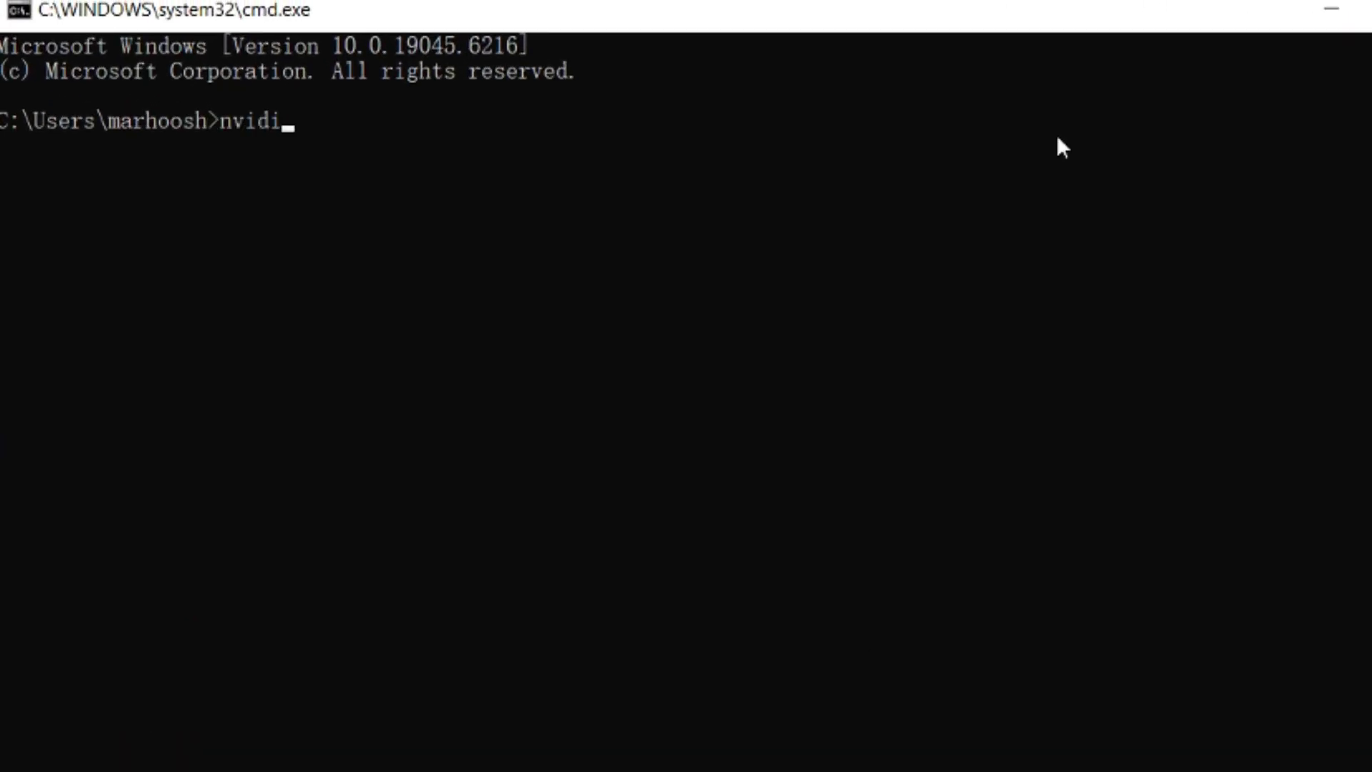
{"action": "type", "text": "a-smi"}
{"action": "key", "text": "Return"}
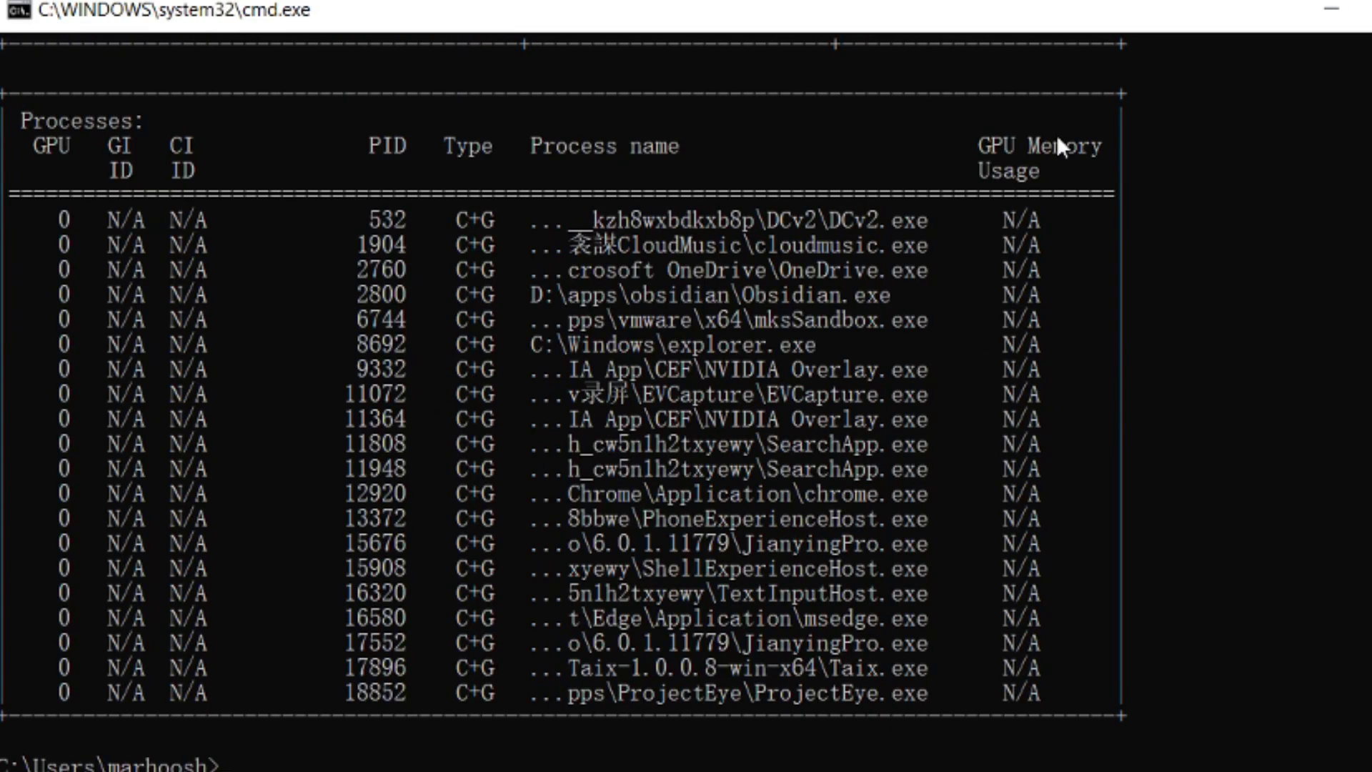
{"action": "scroll", "coordinate": [1031, 229], "scroll_direction": "up", "scroll_amount": 4}
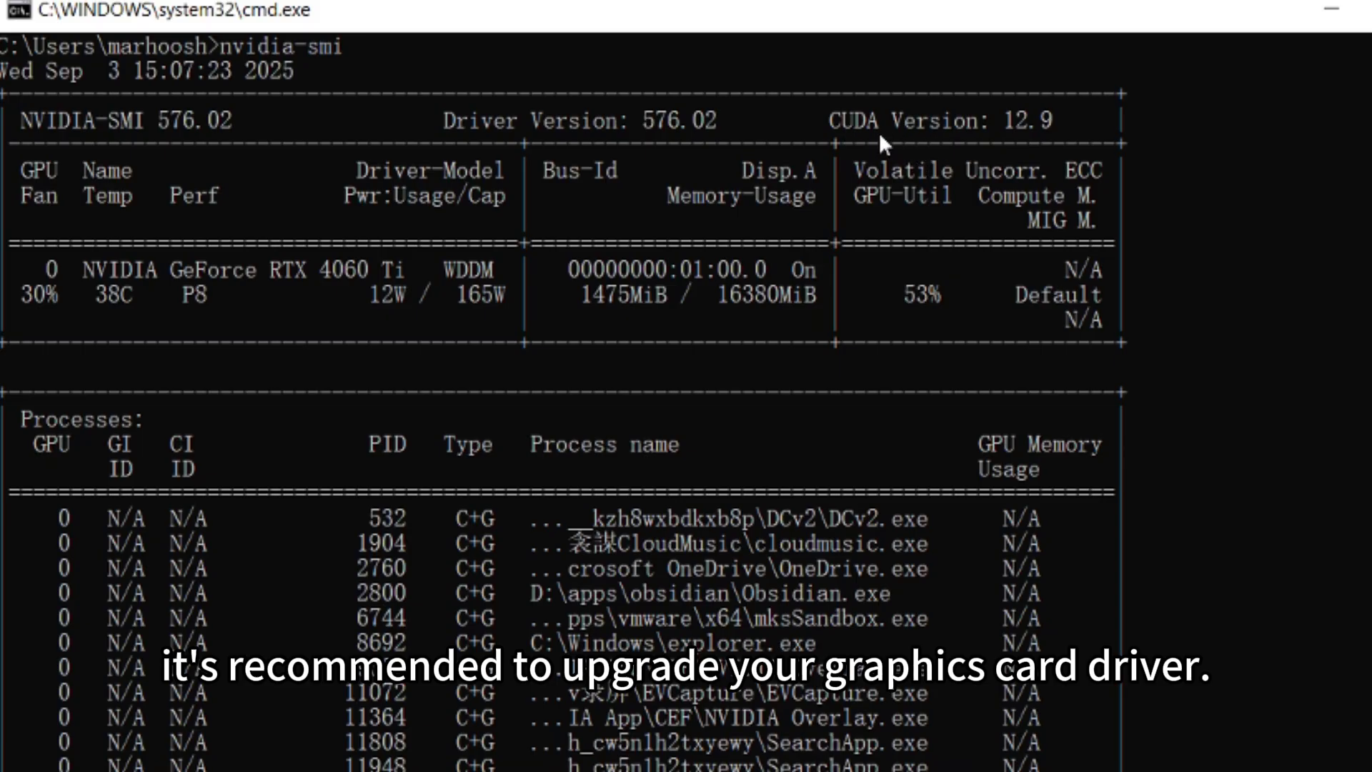
{"action": "left_click_drag", "start_coordinate": [1003, 120], "coordinate": [1071, 129]}
{"action": "left_click", "coordinate": [1141, 170]}
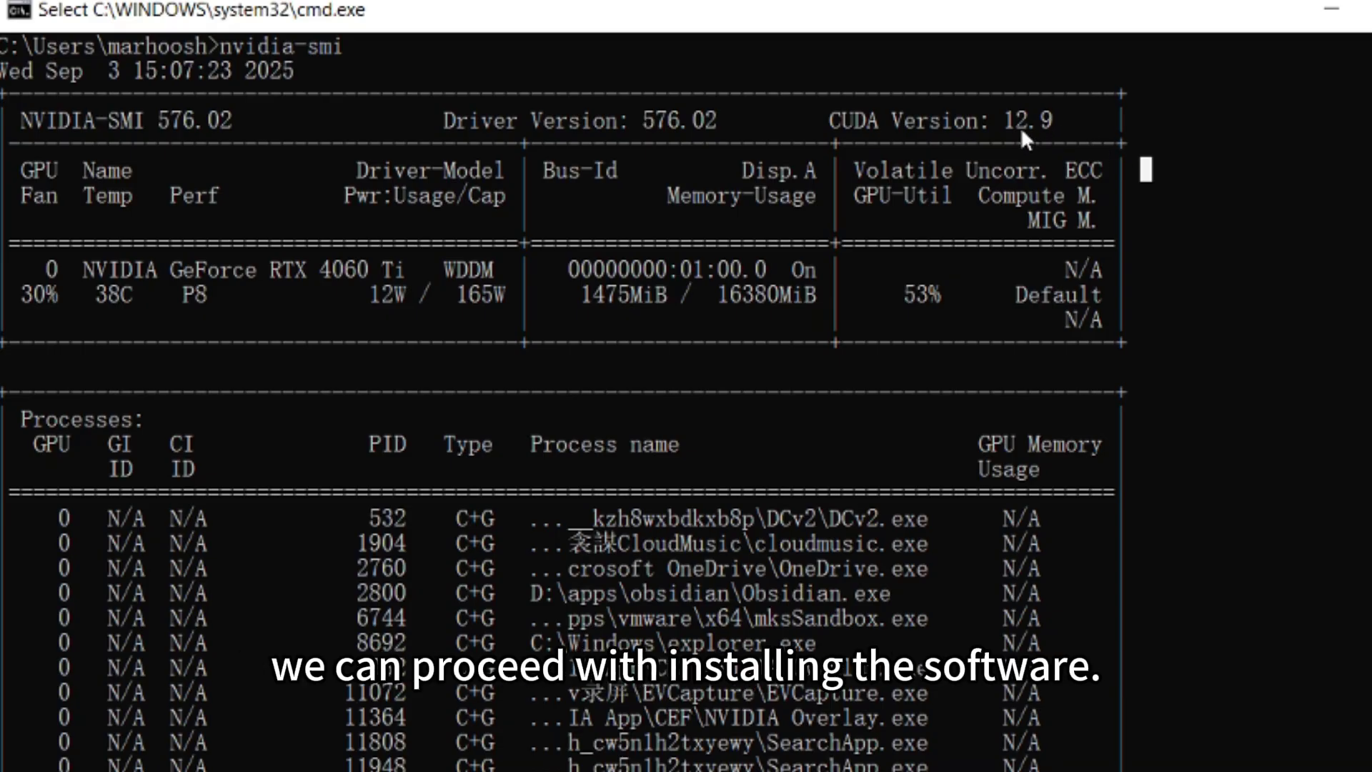
{"action": "left_click_drag", "start_coordinate": [1014, 127], "coordinate": [1035, 133]}
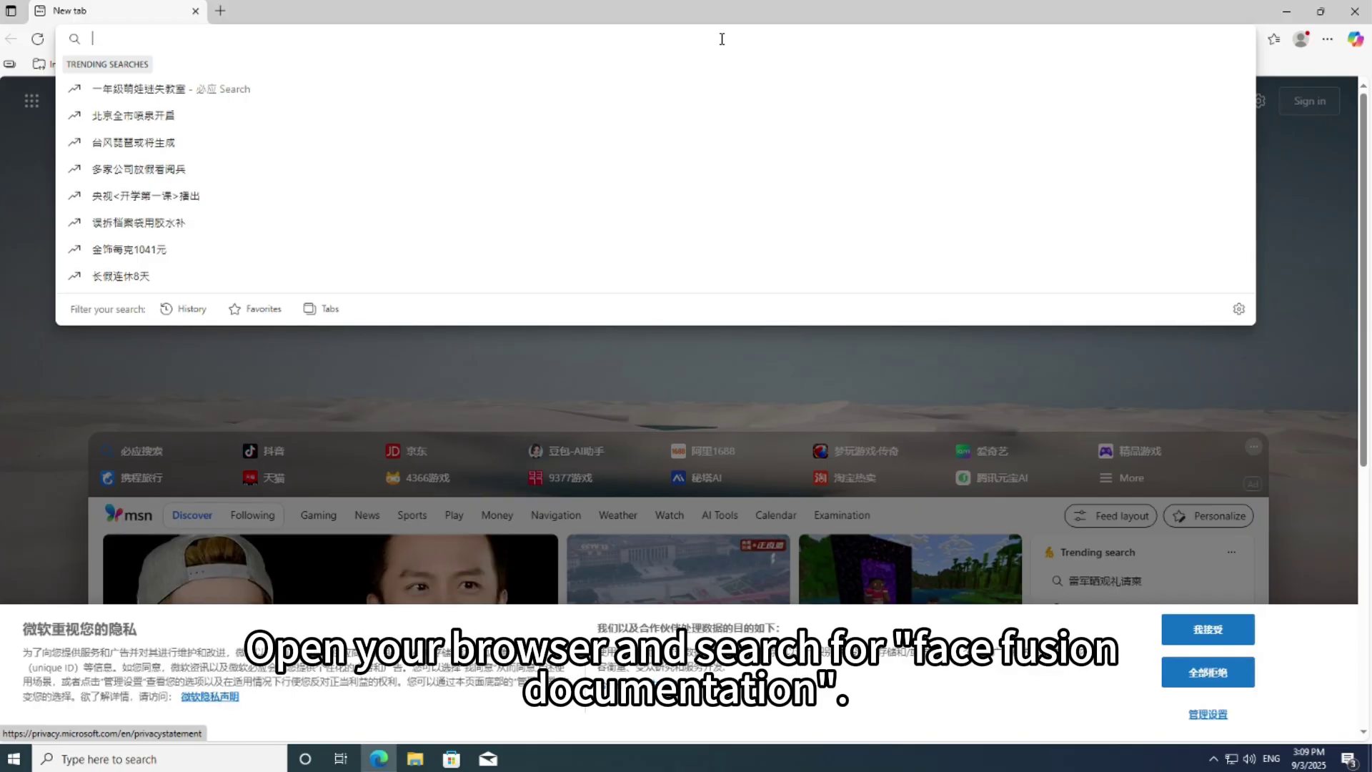
Step: Search 'facefusion documentation' and go to the docs' Installation > Windows page
{"action": "type", "text": "fac"}
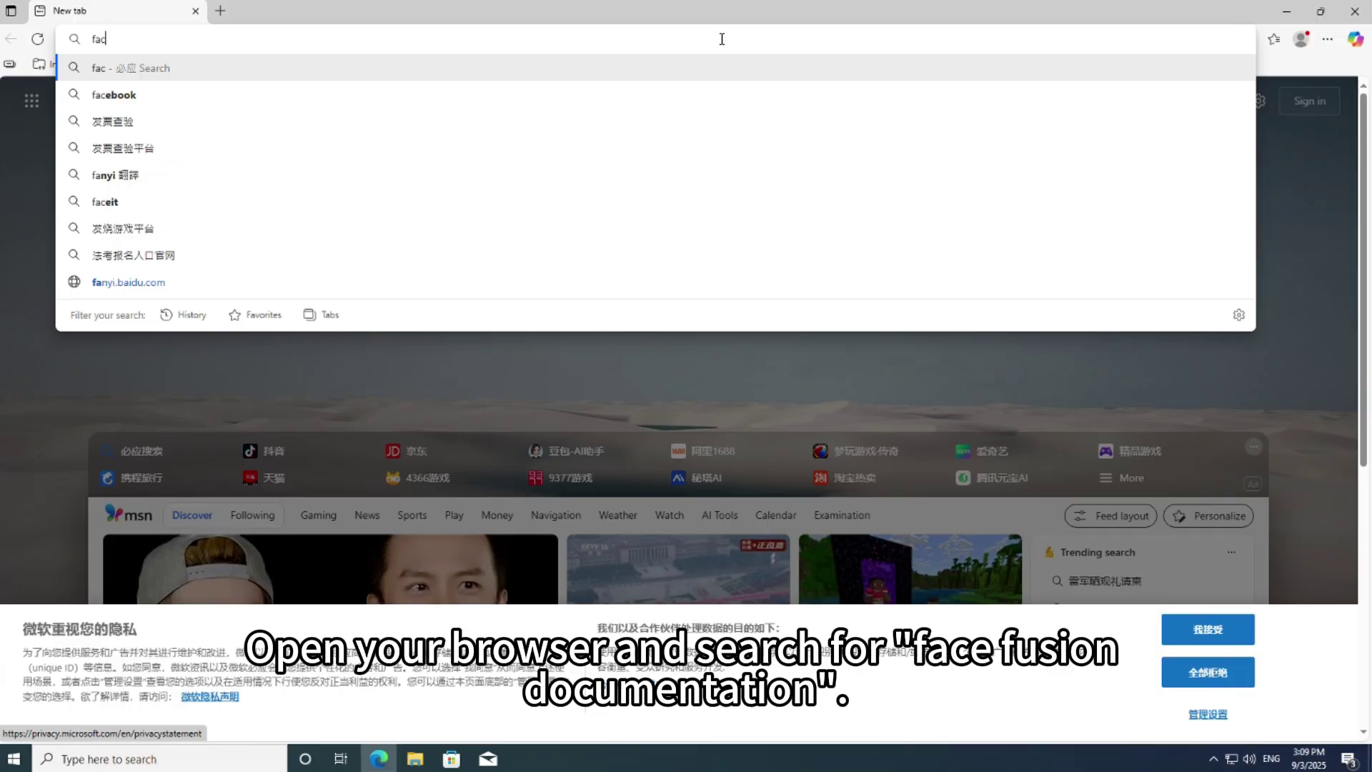
{"action": "type", "text": "efusion docu"}
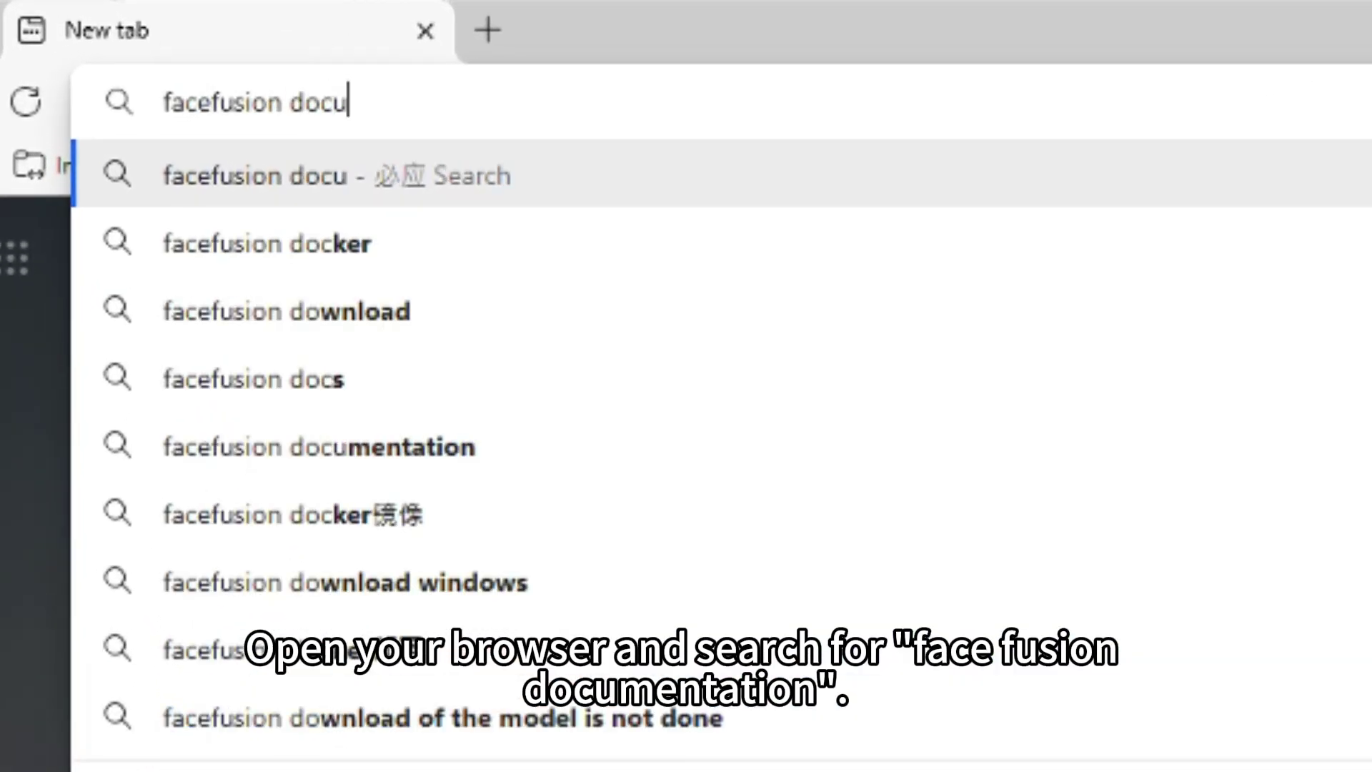
{"action": "type", "text": "men"}
{"action": "key", "text": "Right"}
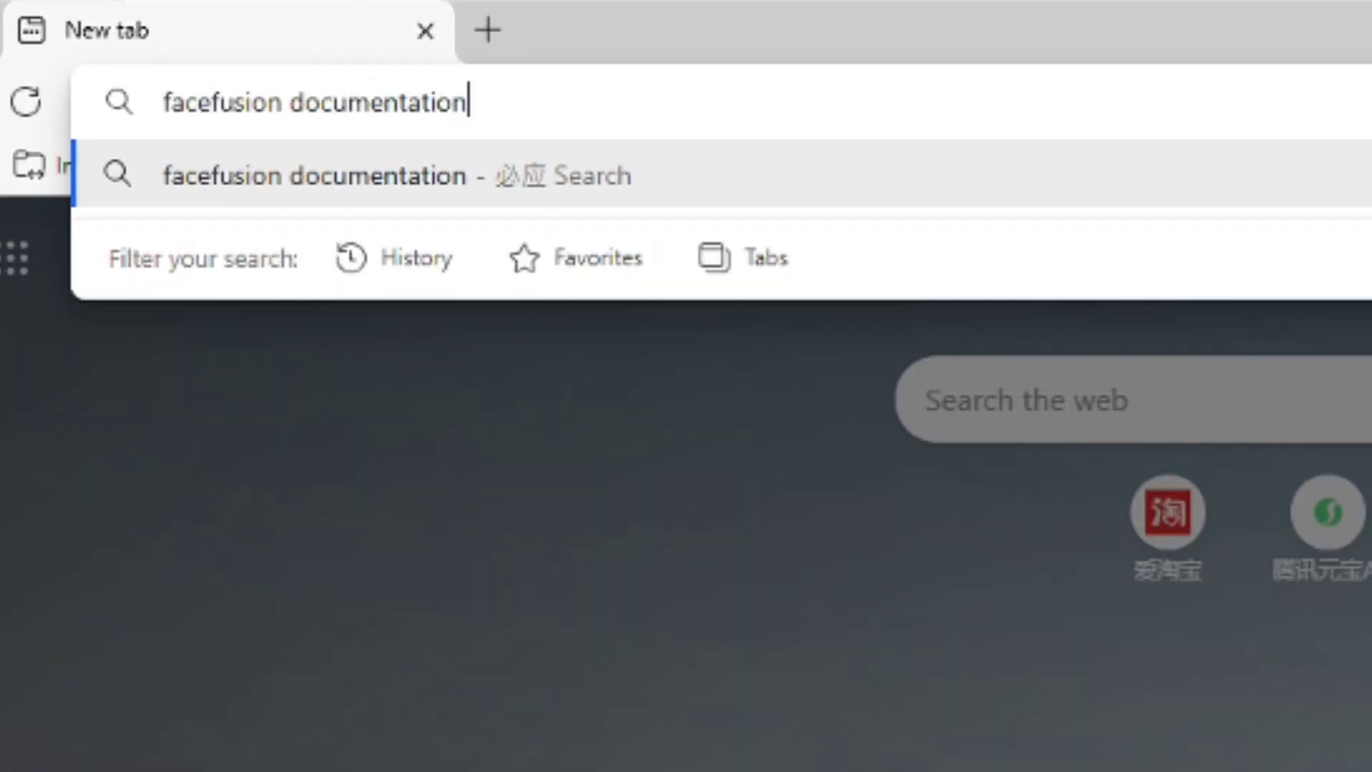
{"action": "key", "text": "Return"}
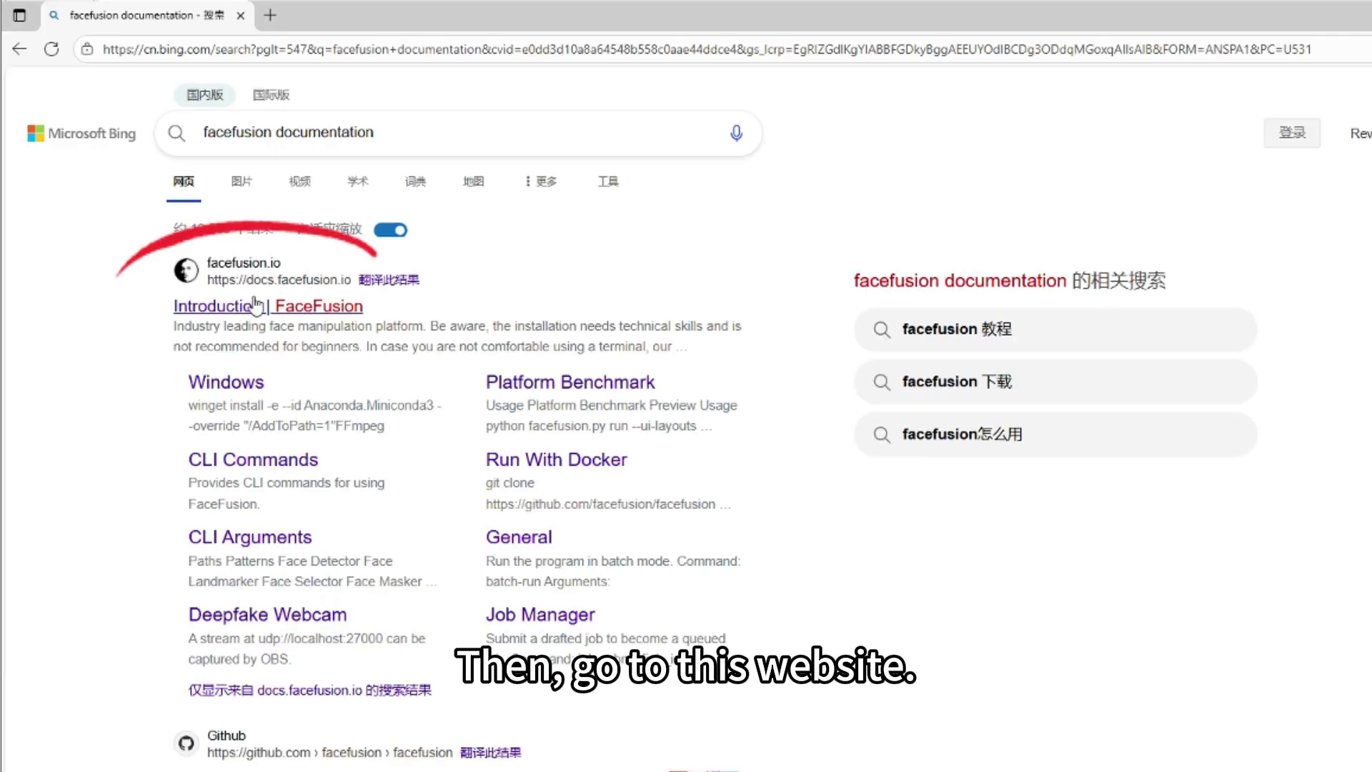
{"action": "left_click", "coordinate": [318, 307]}
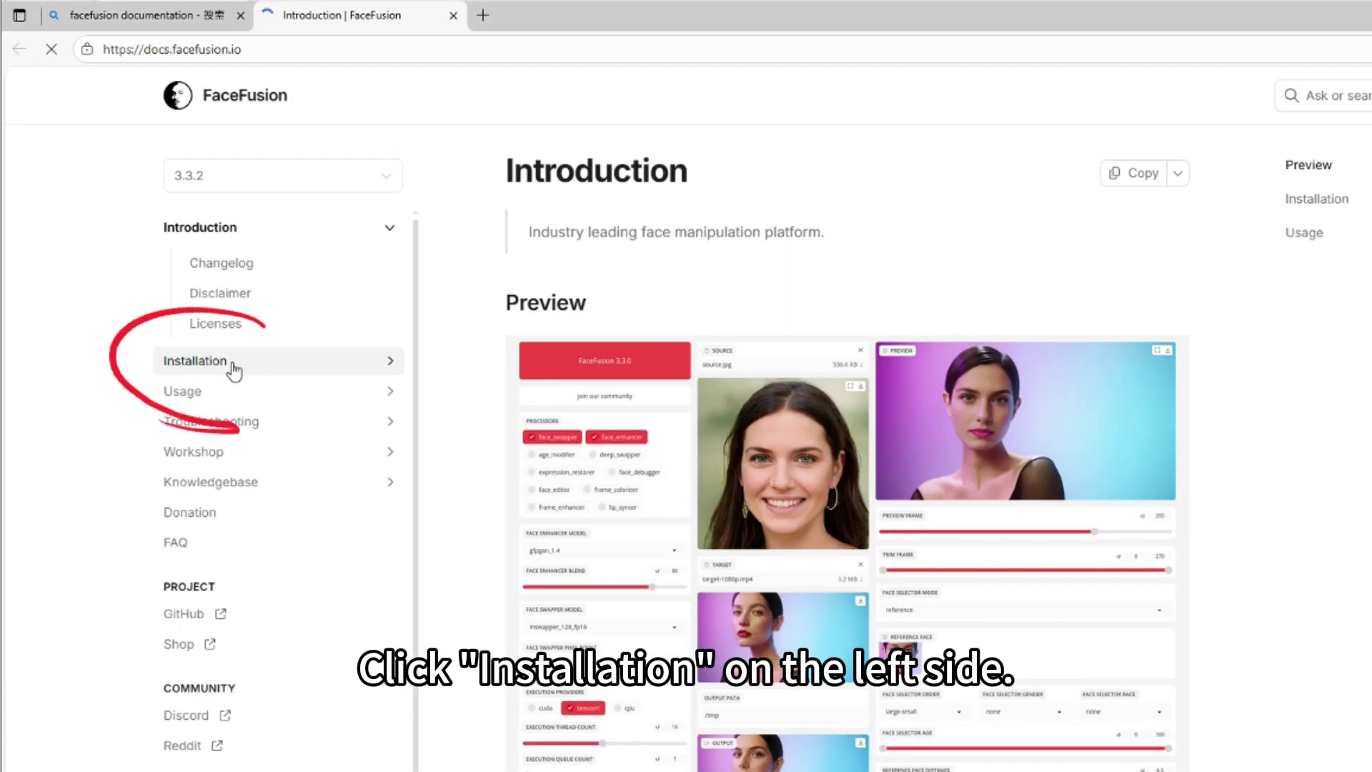
{"action": "left_click", "coordinate": [230, 366]}
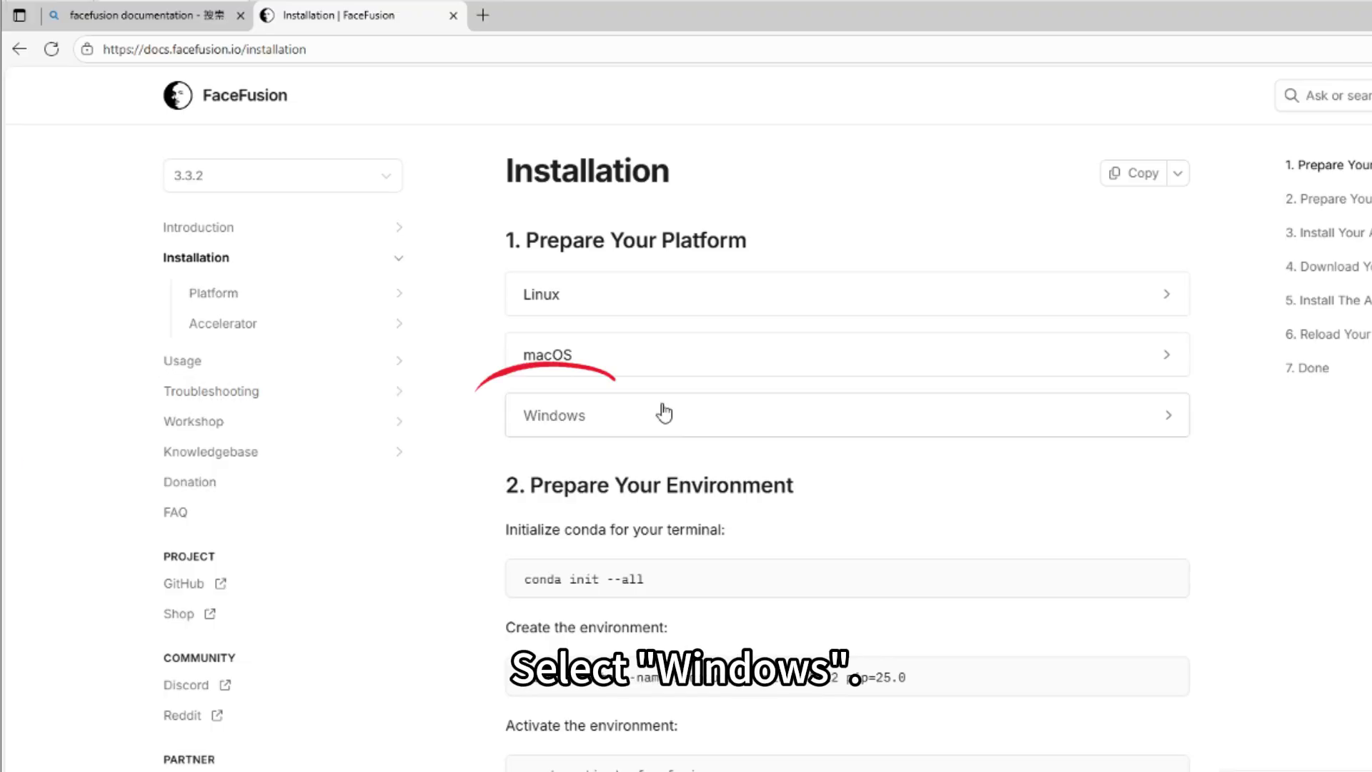
{"action": "left_click", "coordinate": [696, 421]}
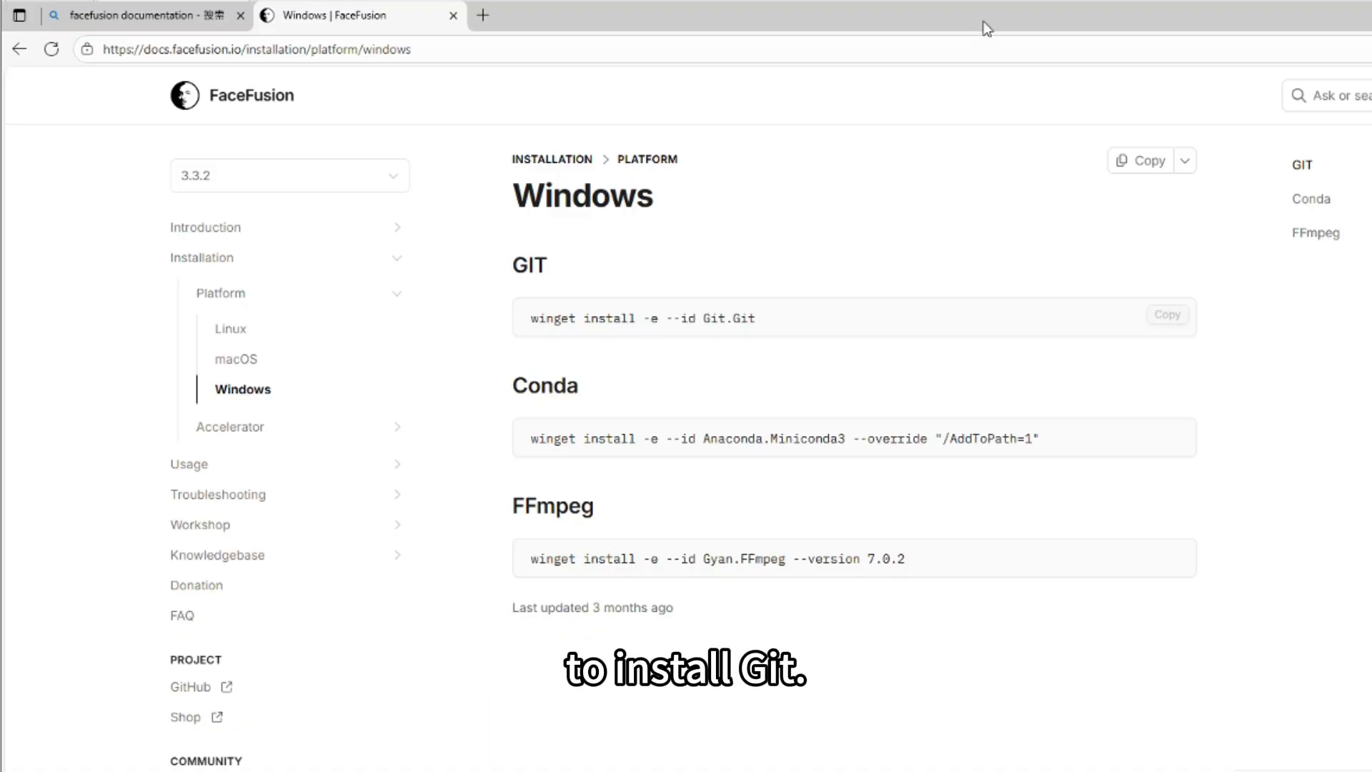
Step: Run 'winget install -e --id Git.Git' in a new Command Prompt; winget is unrecognized
{"action": "key", "text": "super+r"}
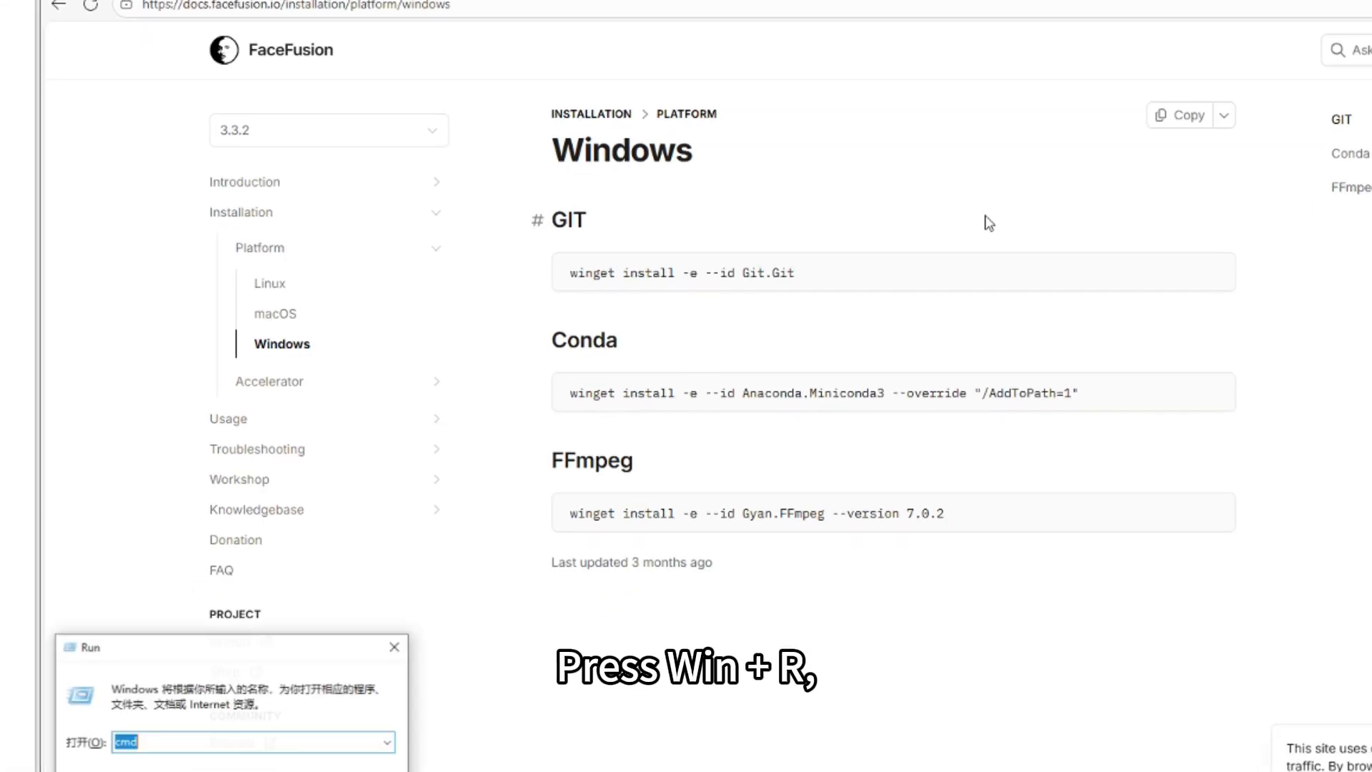
{"action": "type", "text": "cmd"}
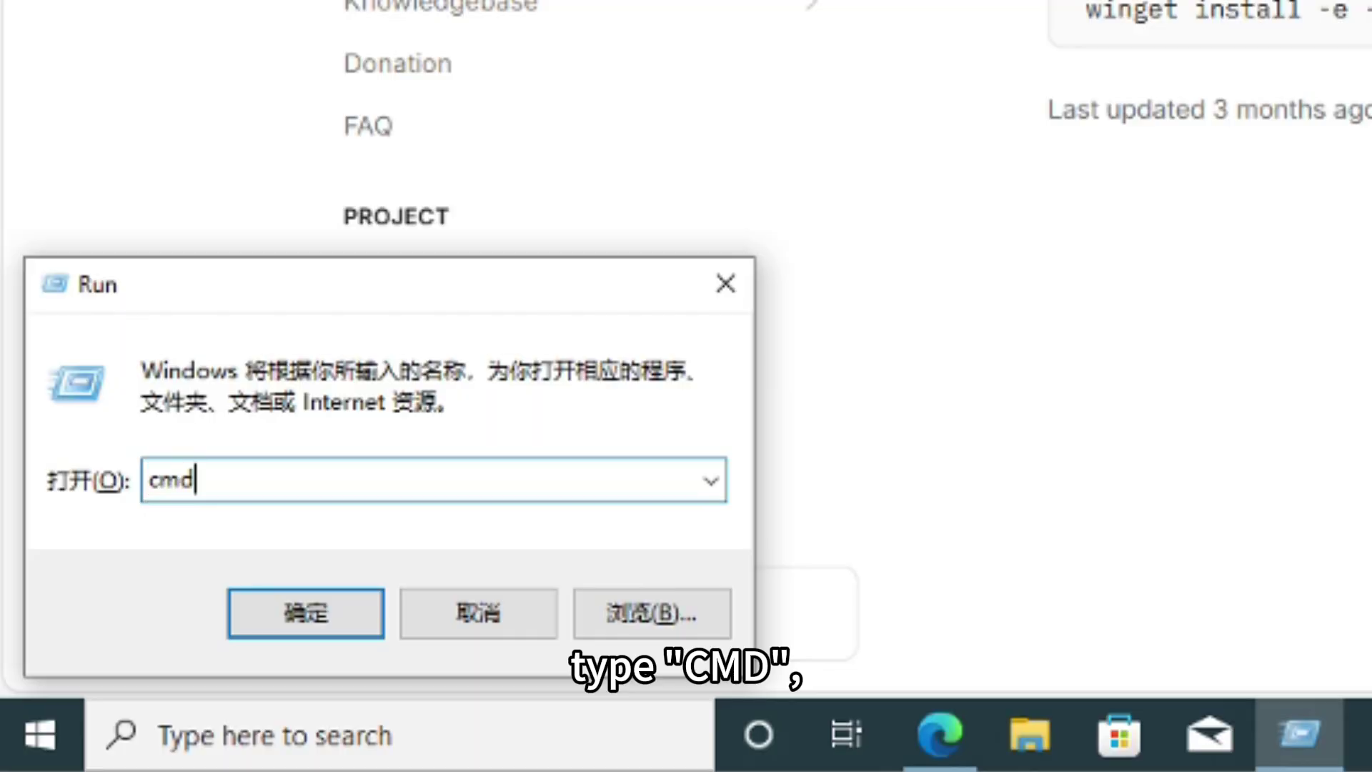
{"action": "key", "text": "Return"}
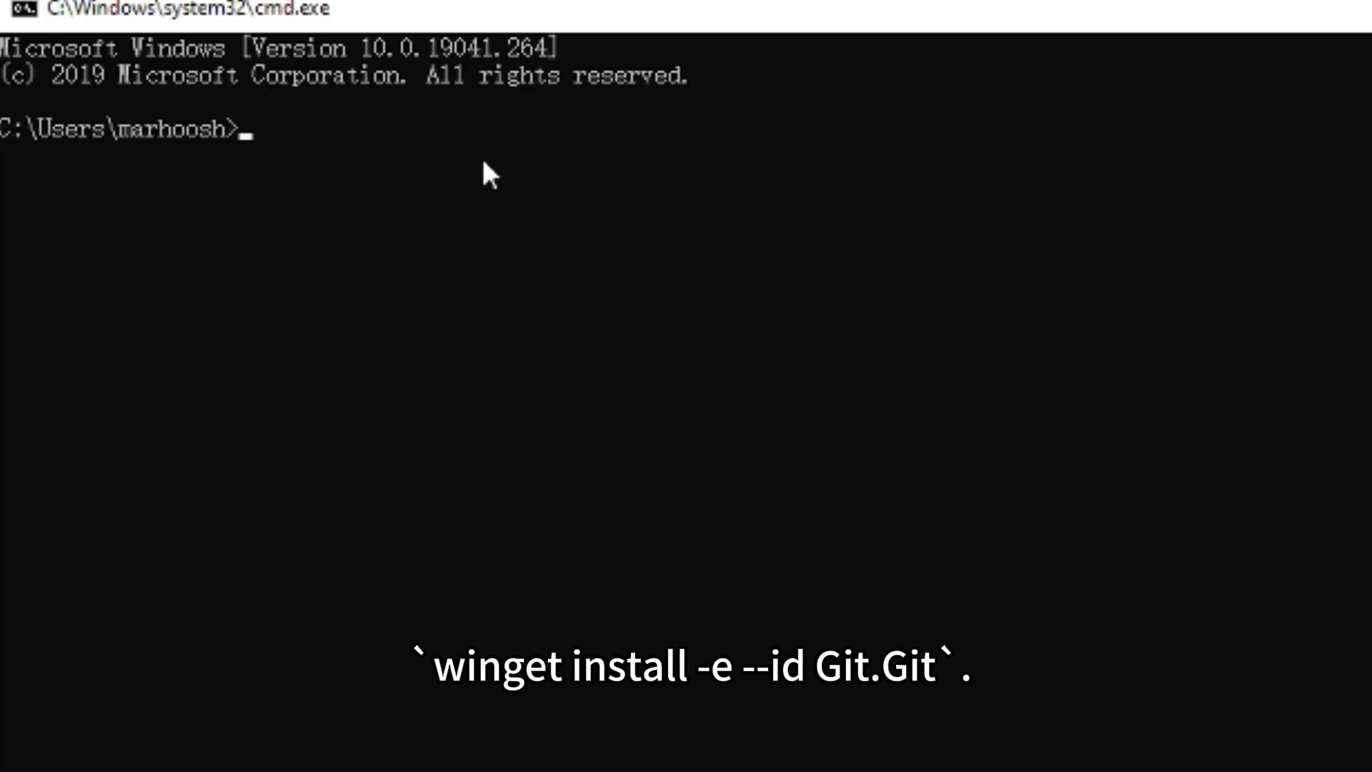
{"action": "type", "text": "winget install -e --id Git.Git"}
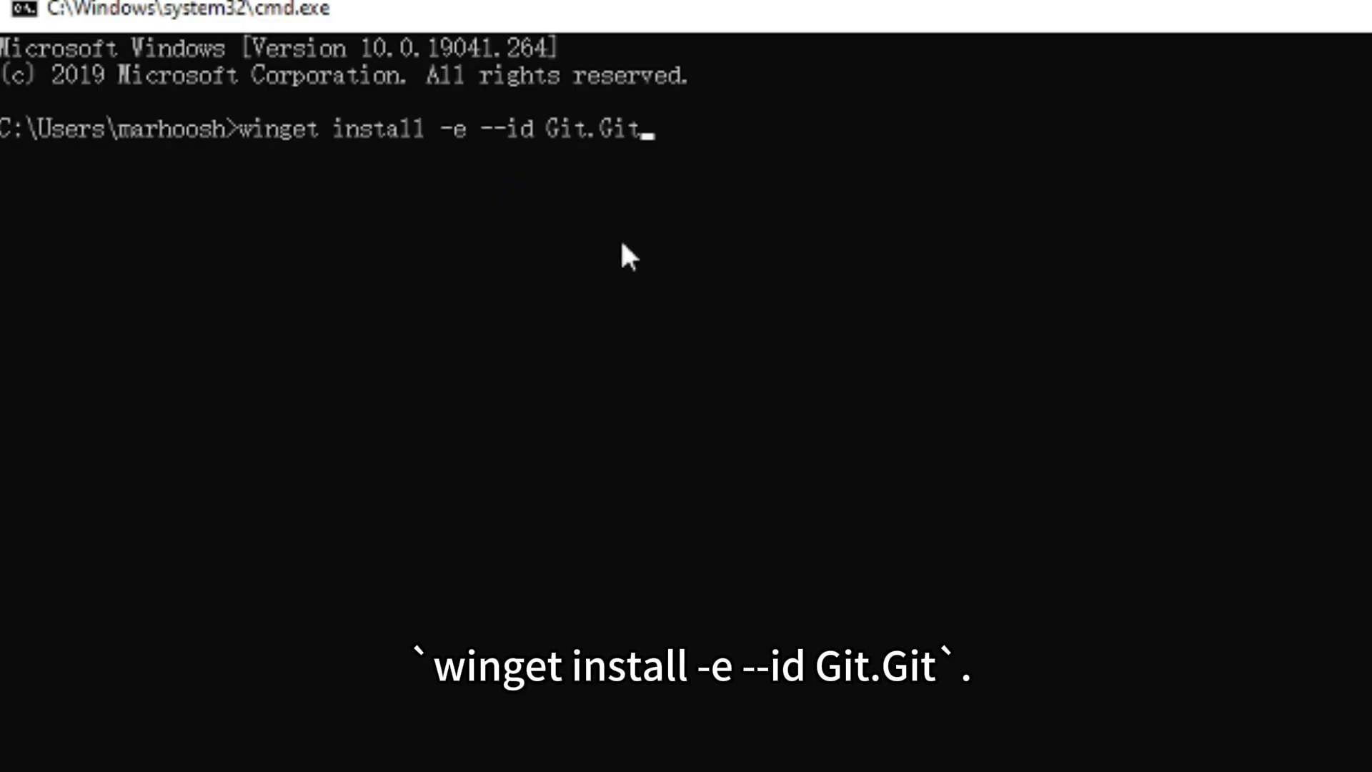
{"action": "key", "text": "Return"}
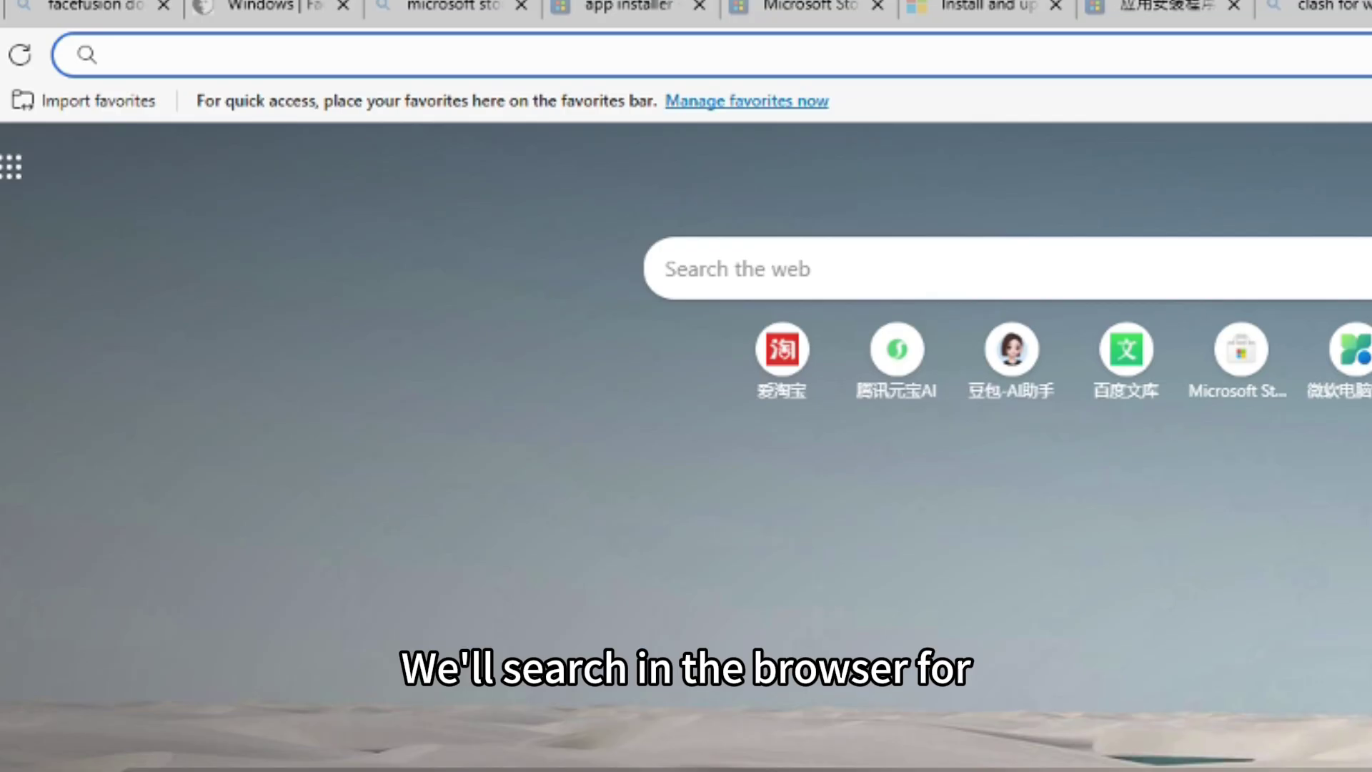
Step: Find the Microsoft Store website and search it for 'app installer'
{"action": "type", "text": "microsoft so"}
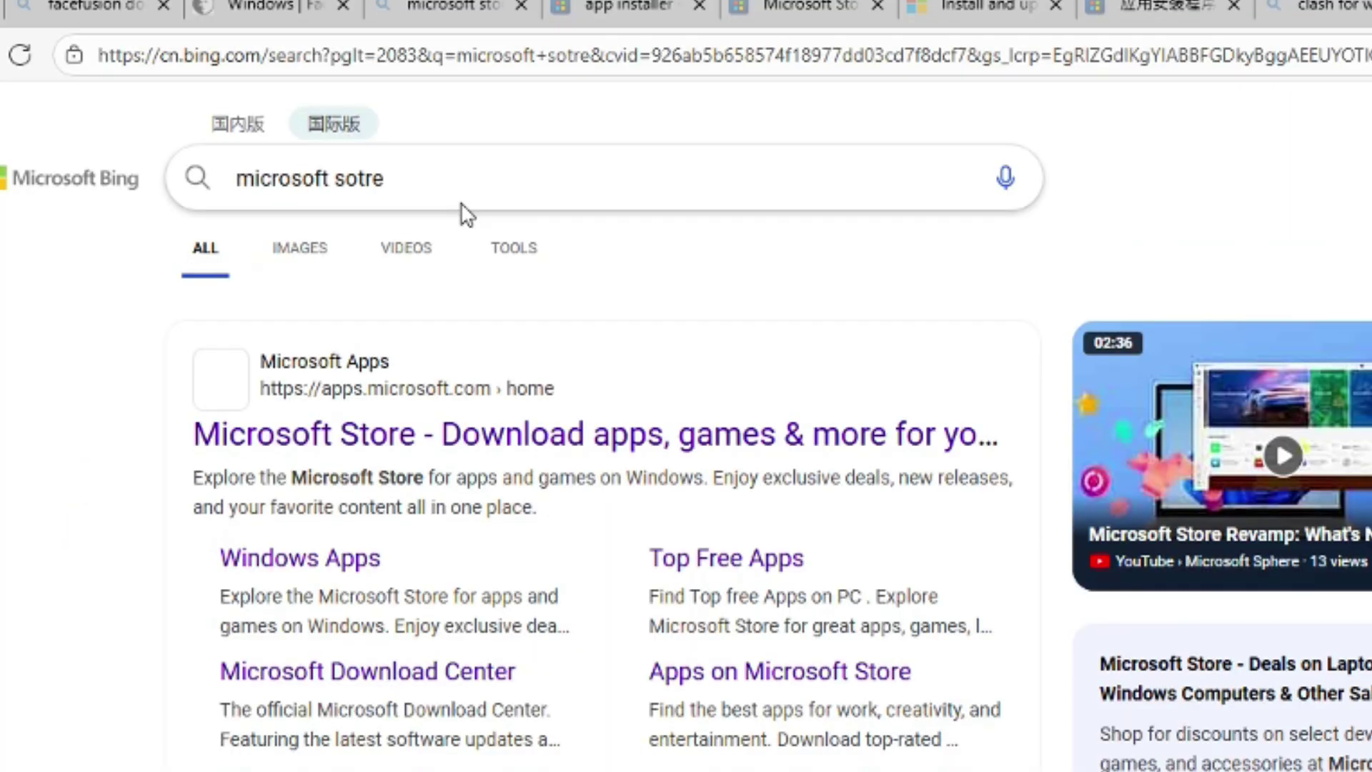
{"action": "left_click", "coordinate": [460, 203]}
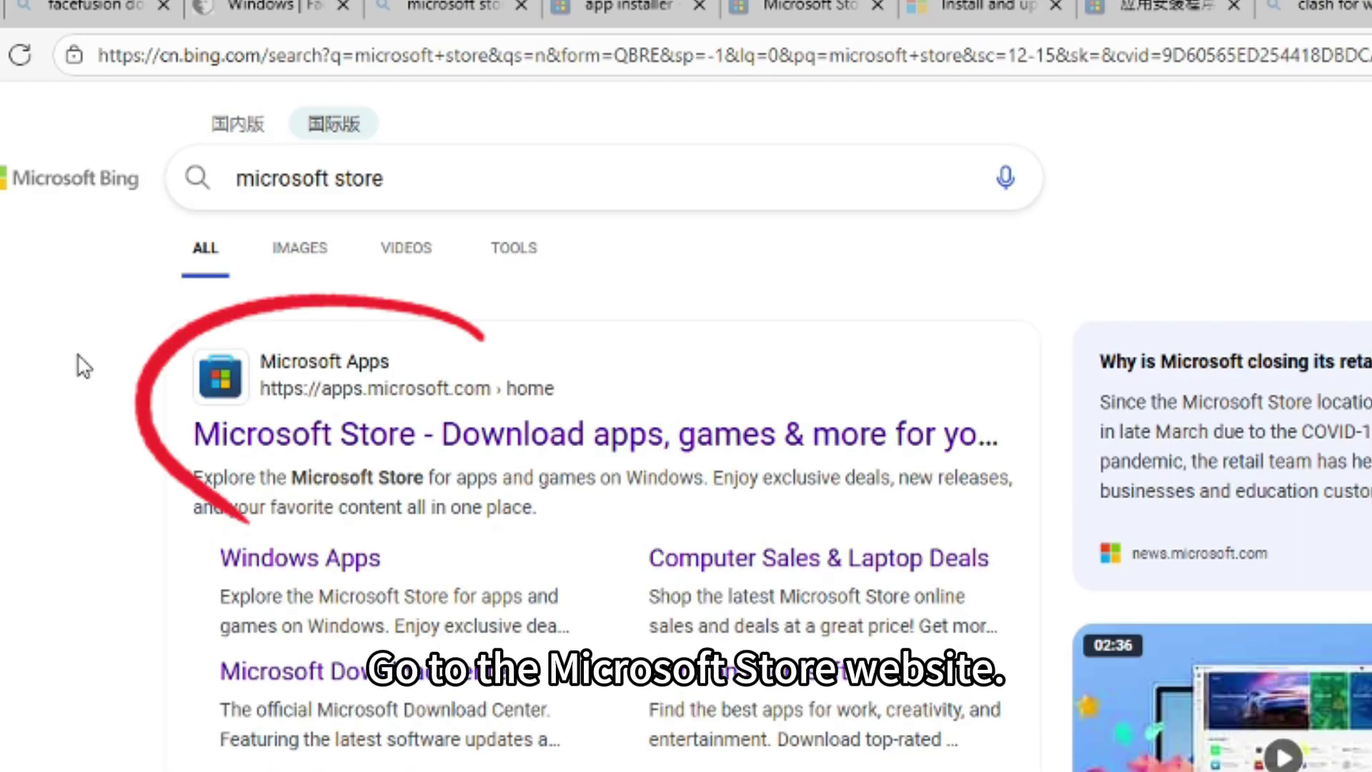
{"action": "left_click", "coordinate": [428, 438]}
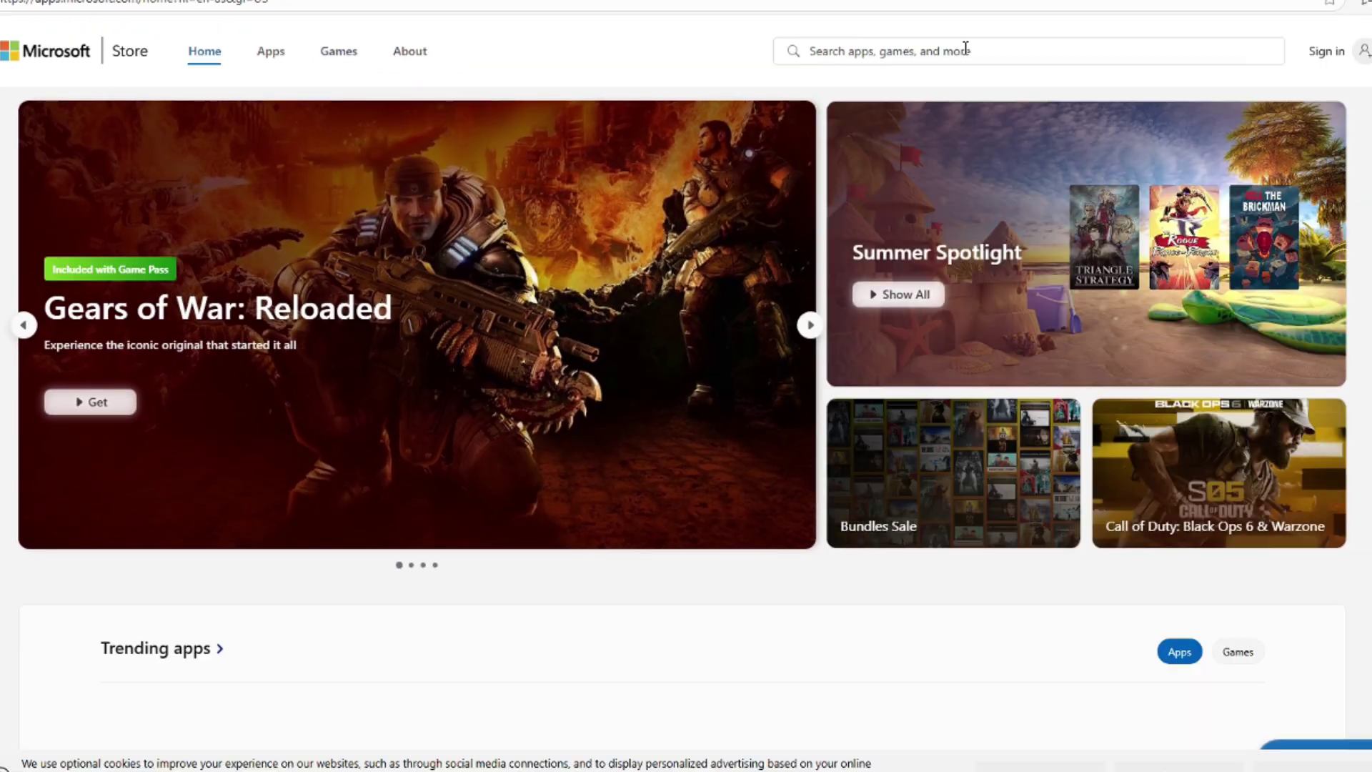
{"action": "left_click", "coordinate": [965, 50]}
{"action": "type", "text": "app"}
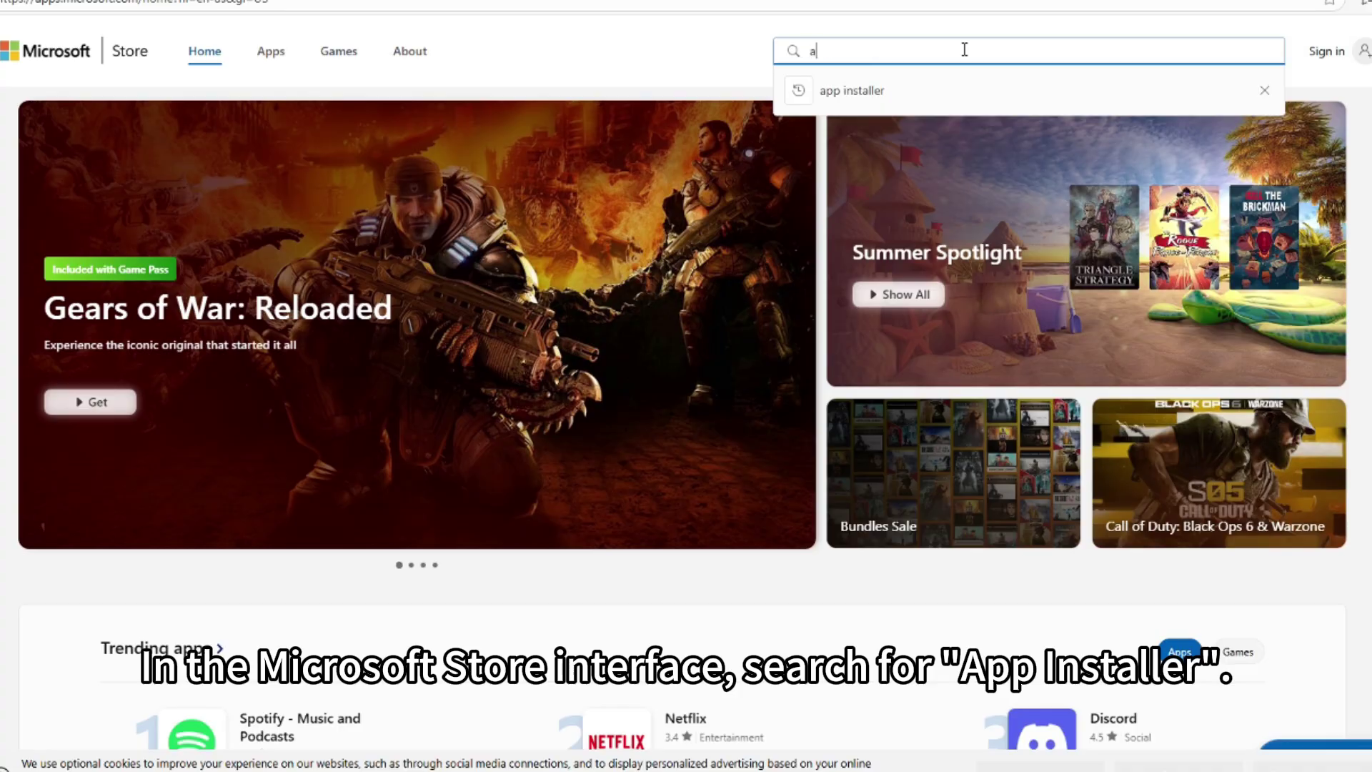
{"action": "type", "text": "  installer"}
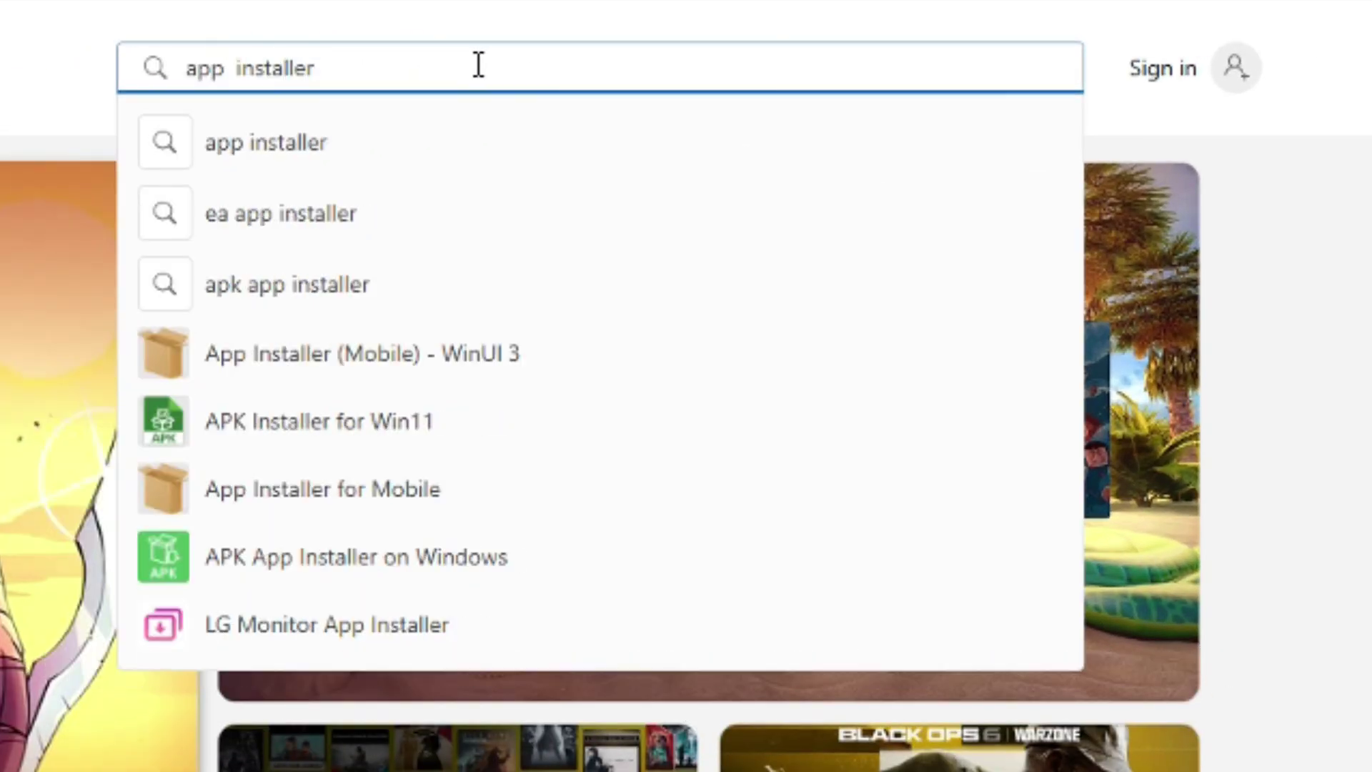
{"action": "key", "text": "Return"}
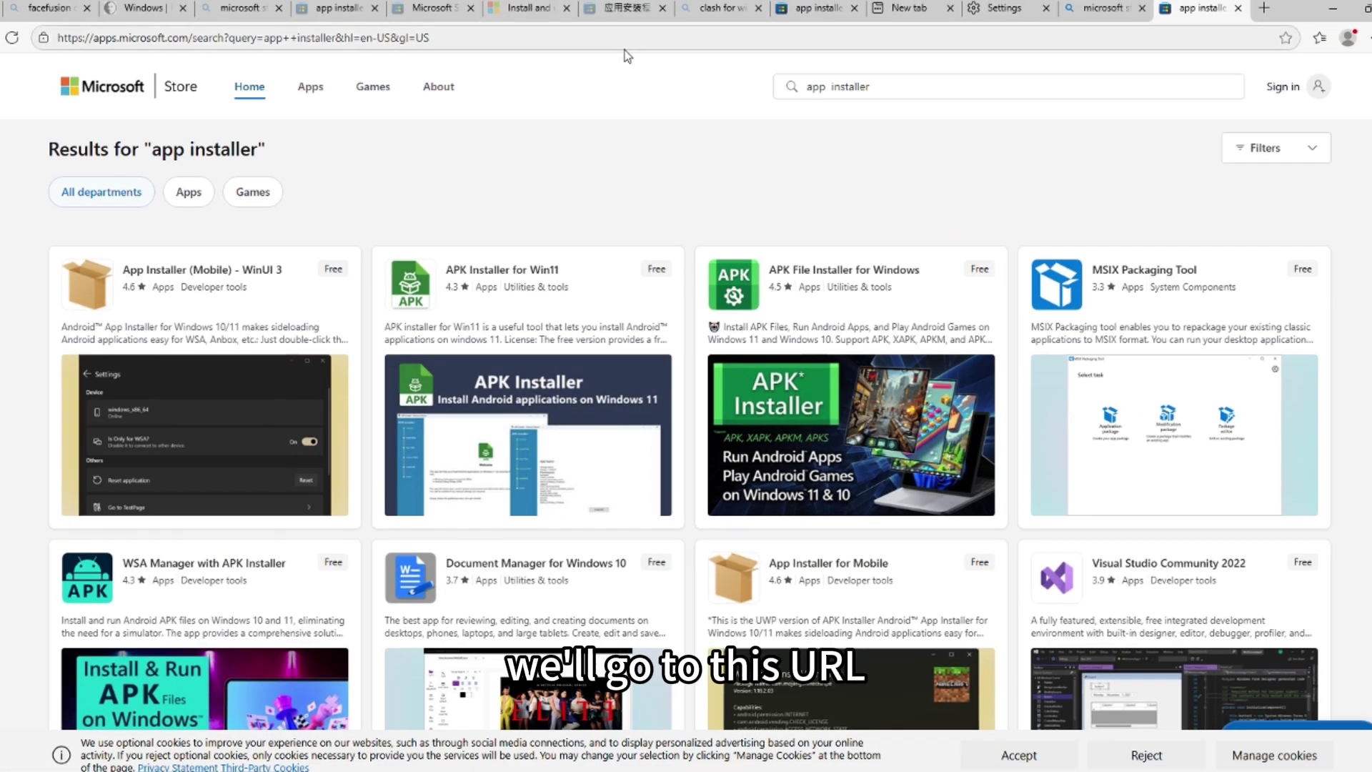
Step: Open the App Installer product page from its pasted apps.microsoft.com link
{"action": "left_click", "coordinate": [596, 35]}
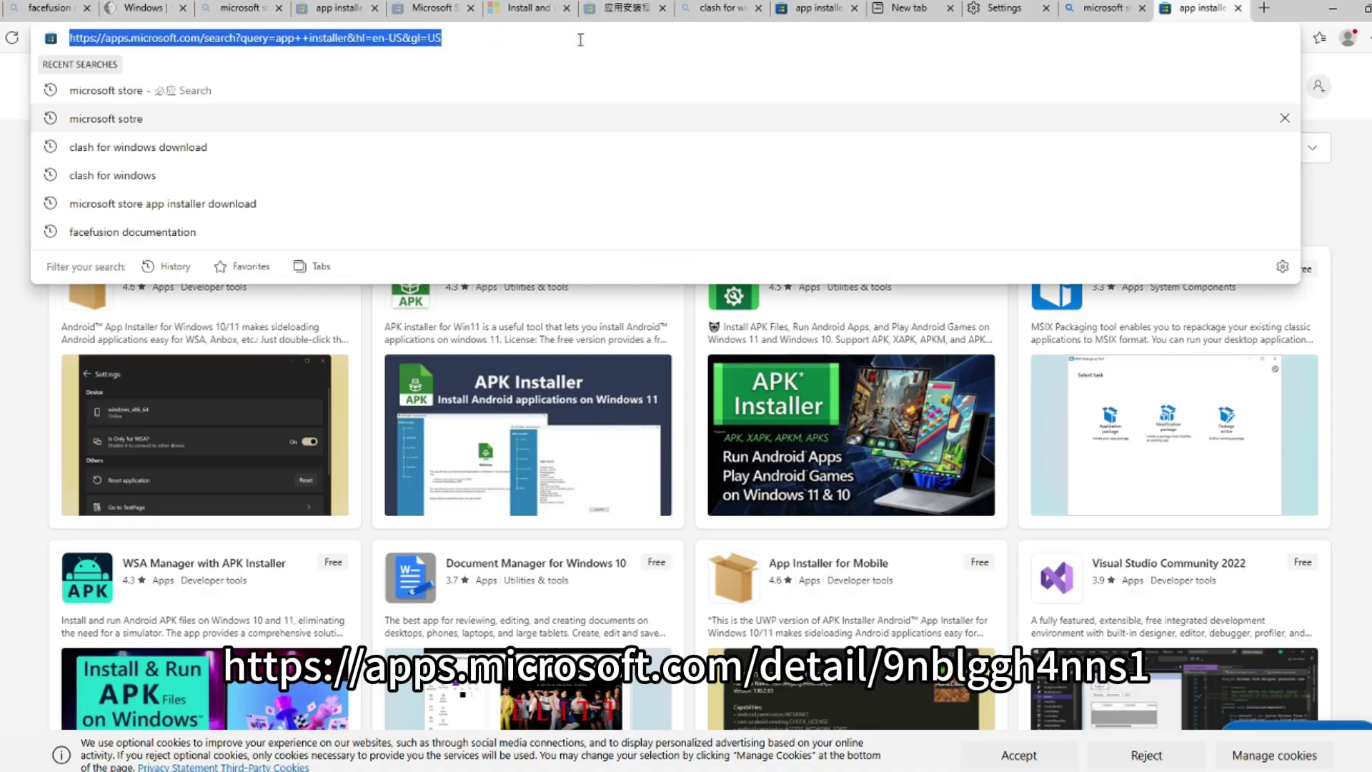
{"action": "type", "text": "https://apps.microsoft.com/detail/9nblggh4nns1?hl=en-us&gl=CN&ocid=pdpshare"}
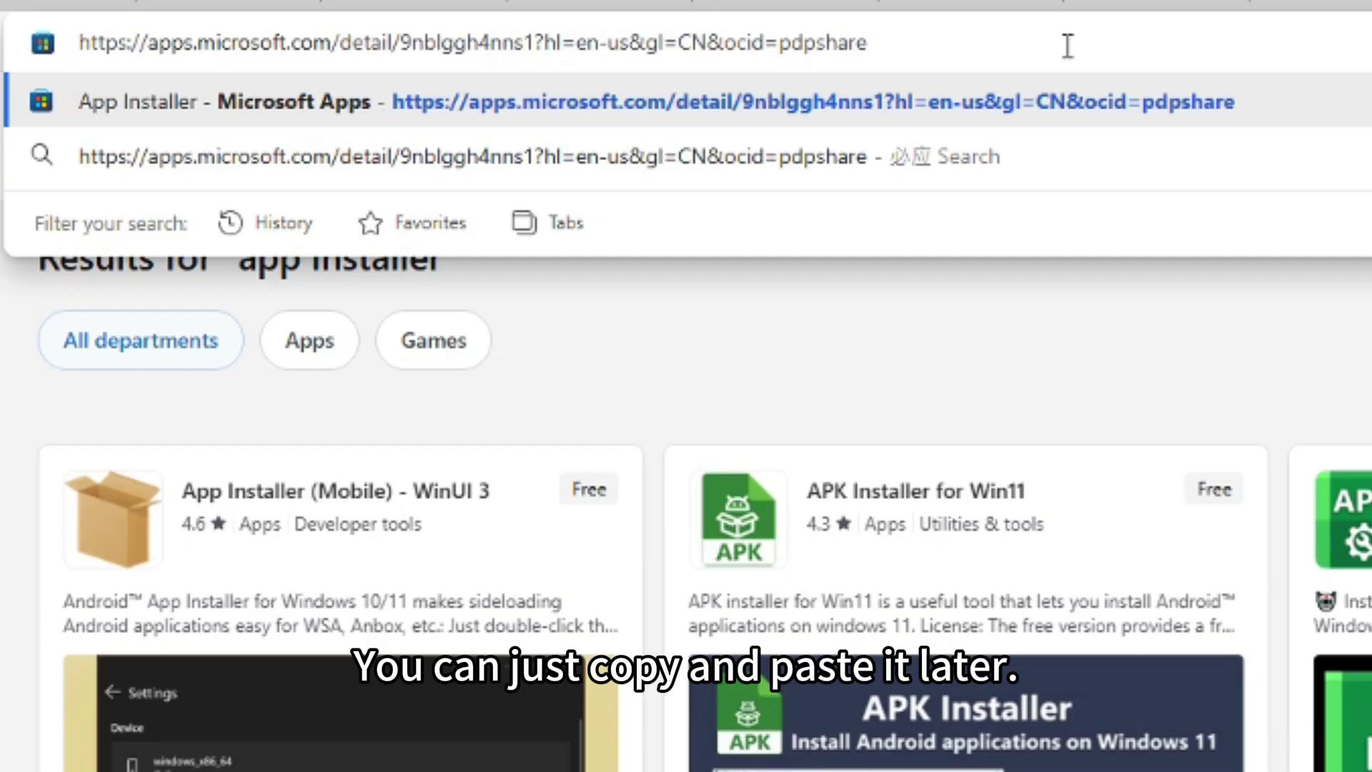
{"action": "key", "text": "Return"}
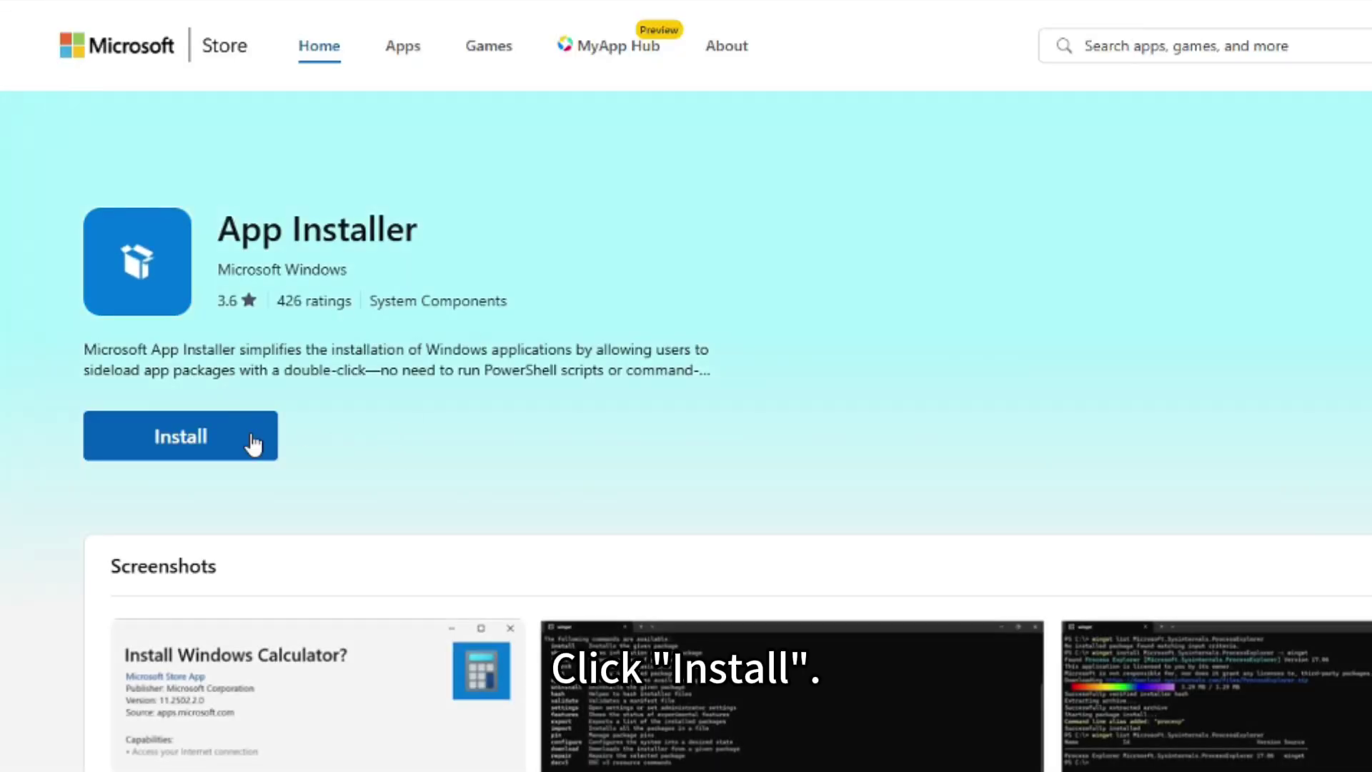
Step: Install App Installer from the Store, retrying once, then confirm winget runs in a new Command Prompt
{"action": "left_click", "coordinate": [211, 447]}
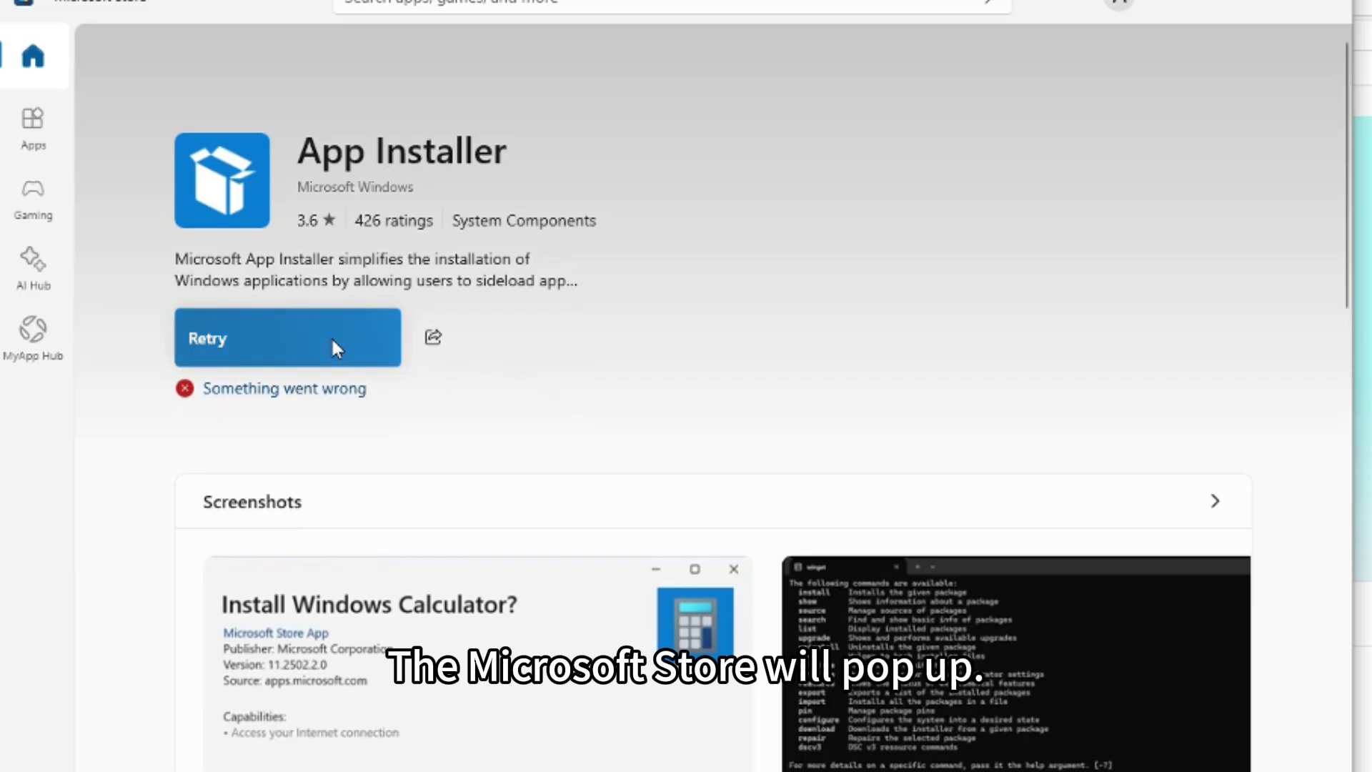
{"action": "left_click", "coordinate": [332, 341]}
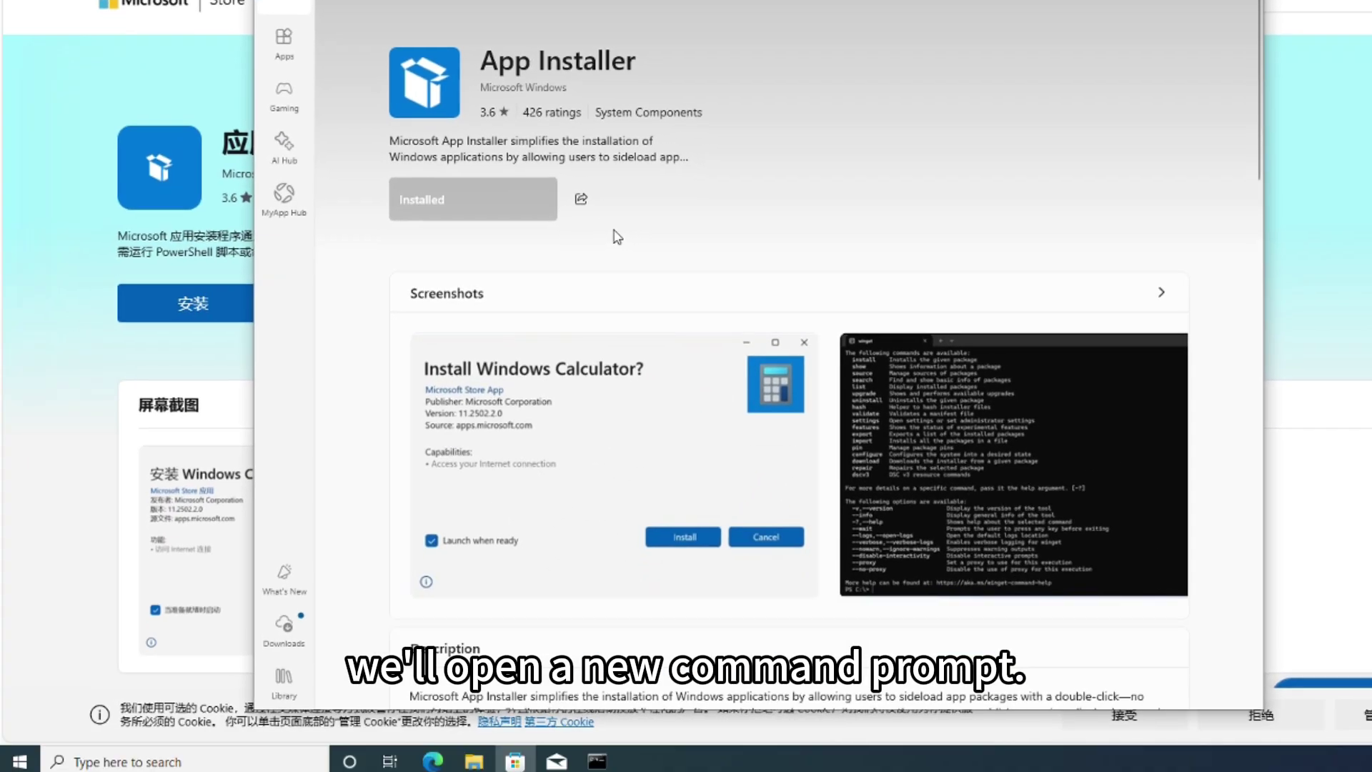
{"action": "key", "text": "super+r"}
{"action": "key", "text": "Return"}
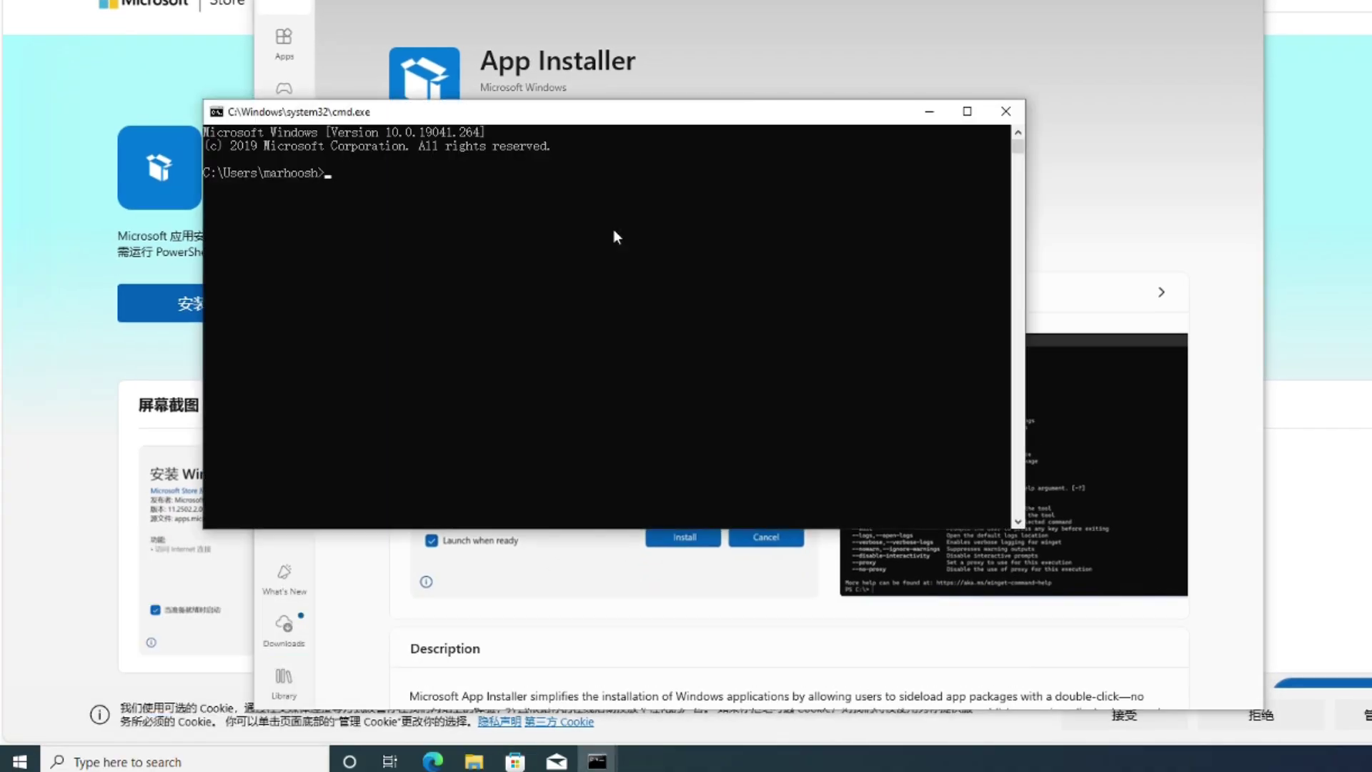
{"action": "type", "text": "winget"}
{"action": "key", "text": "Return"}
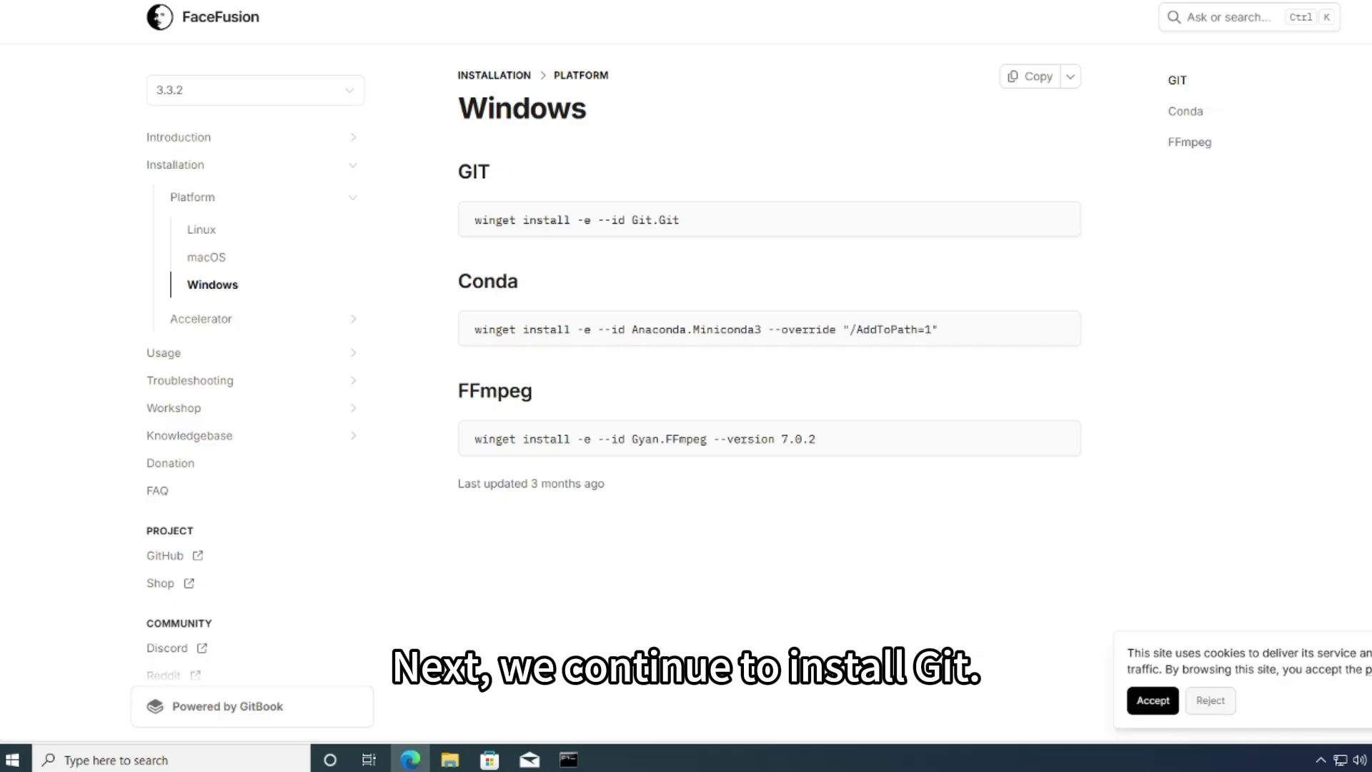
Step: Install Git 2.51.0 by running the docs' Git winget command and approving the UAC prompt
{"action": "left_click", "coordinate": [1039, 223]}
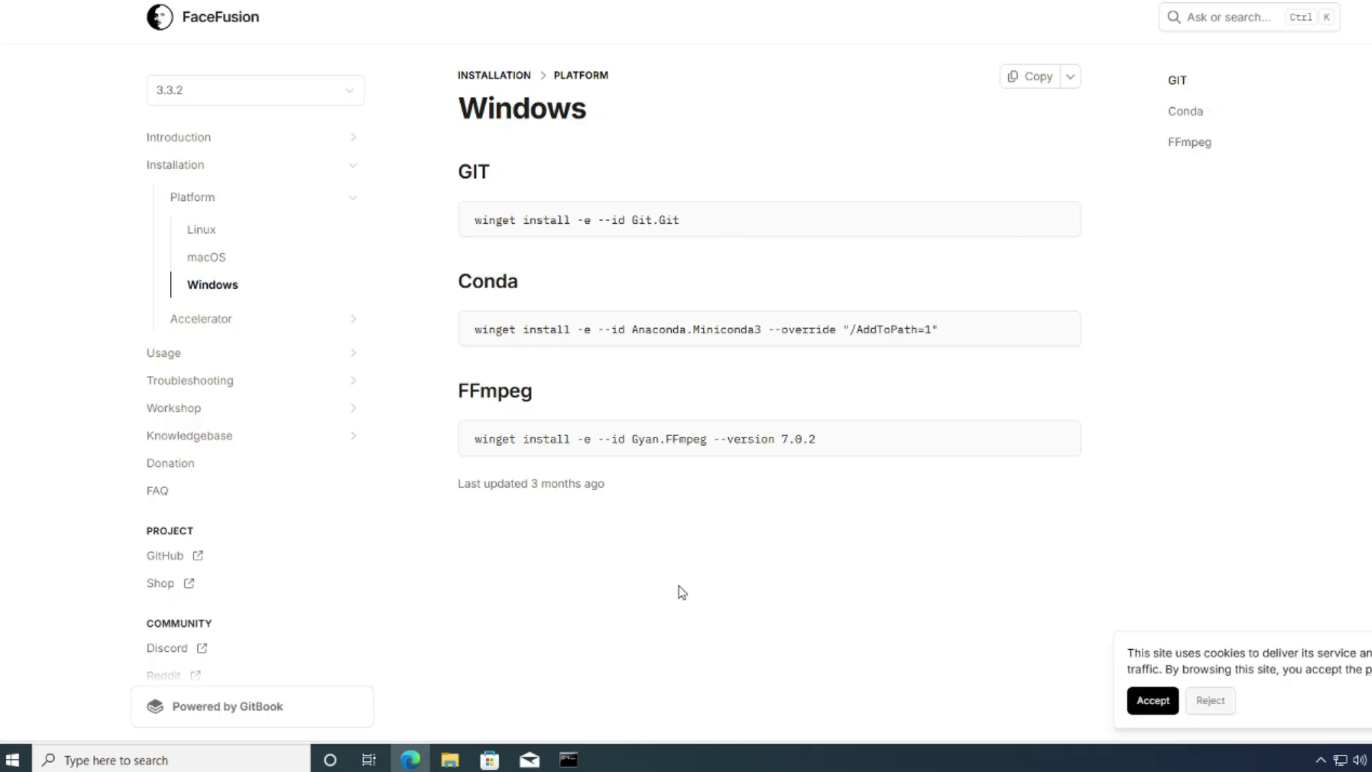
{"action": "mouse_move", "coordinate": [578, 759]}
{"action": "left_click", "coordinate": [590, 686]}
{"action": "right_click", "coordinate": [666, 376]}
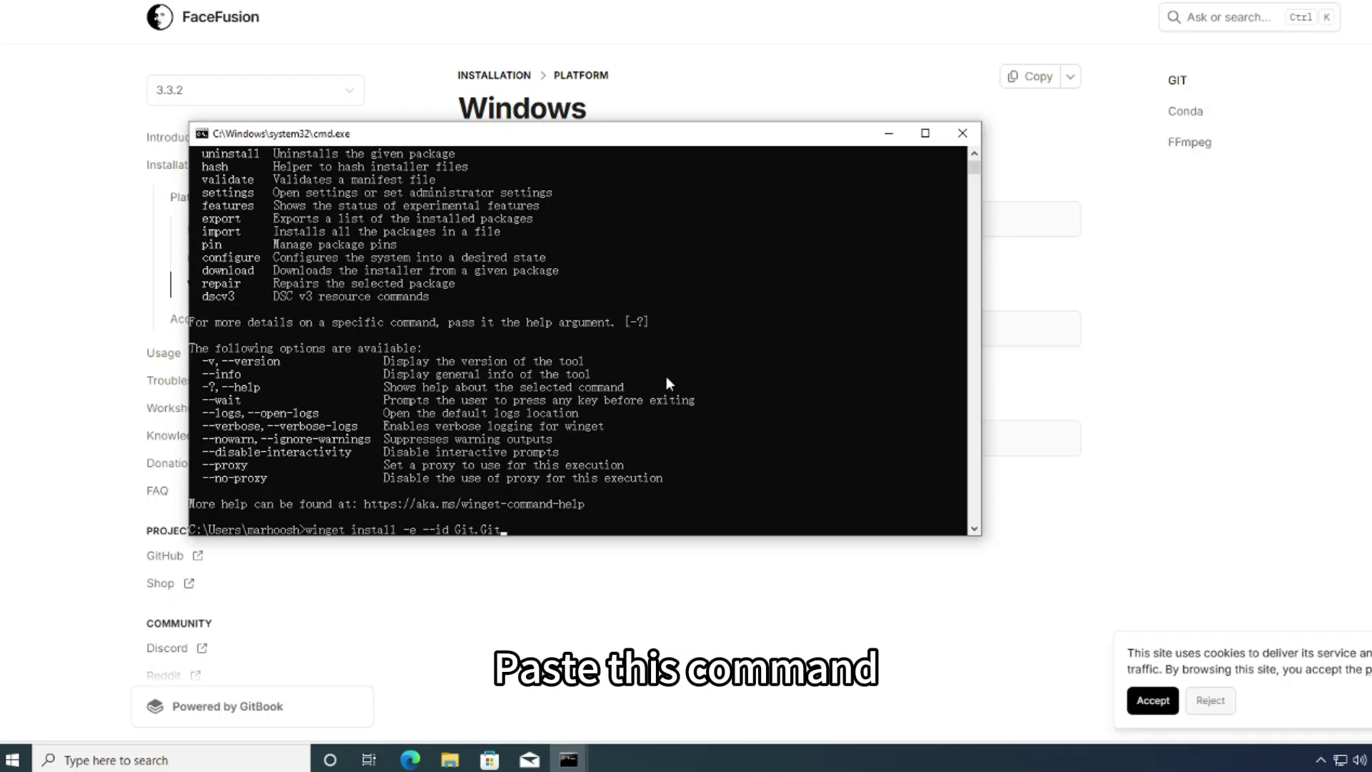
{"action": "key", "text": "Return"}
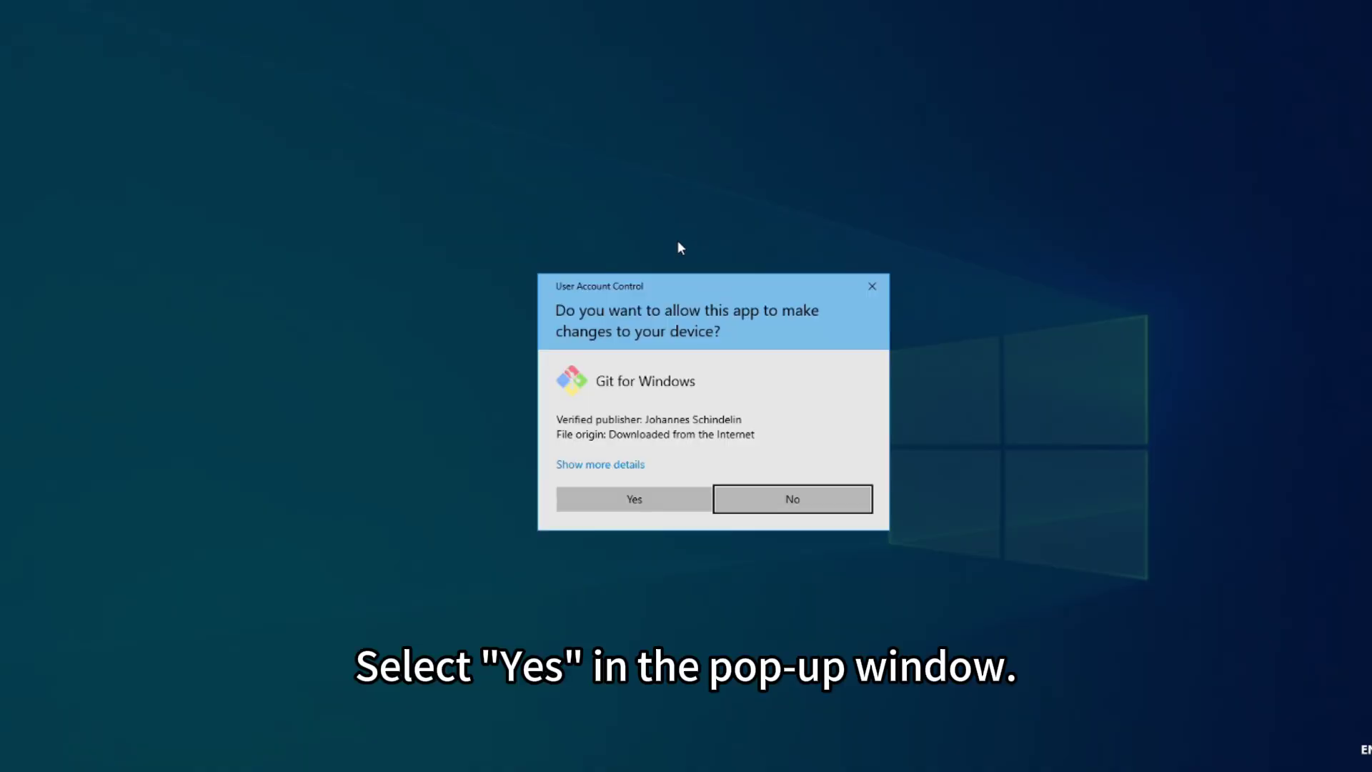
{"action": "left_click", "coordinate": [647, 498]}
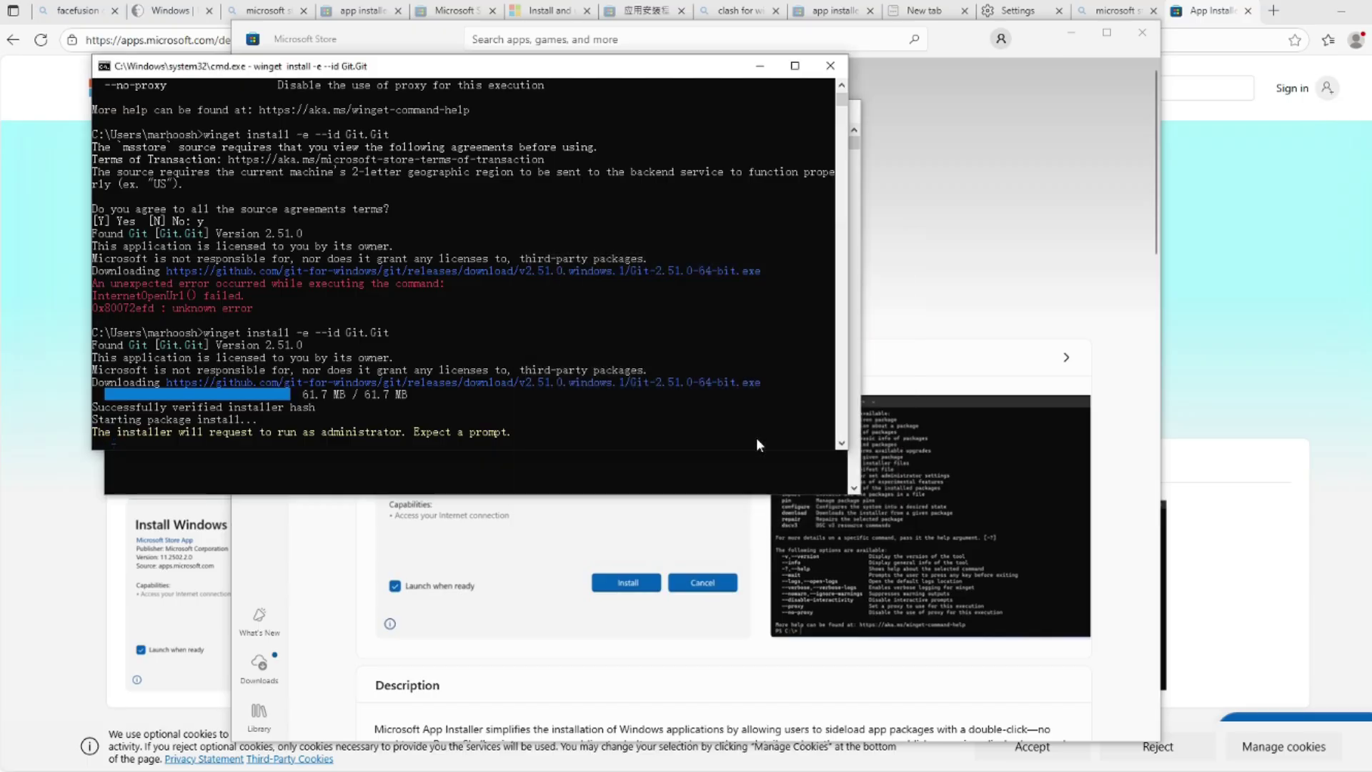
Step: Test the git command, which is not yet recognized in this console
{"action": "type", "text": "git"}
{"action": "key", "text": "Return"}
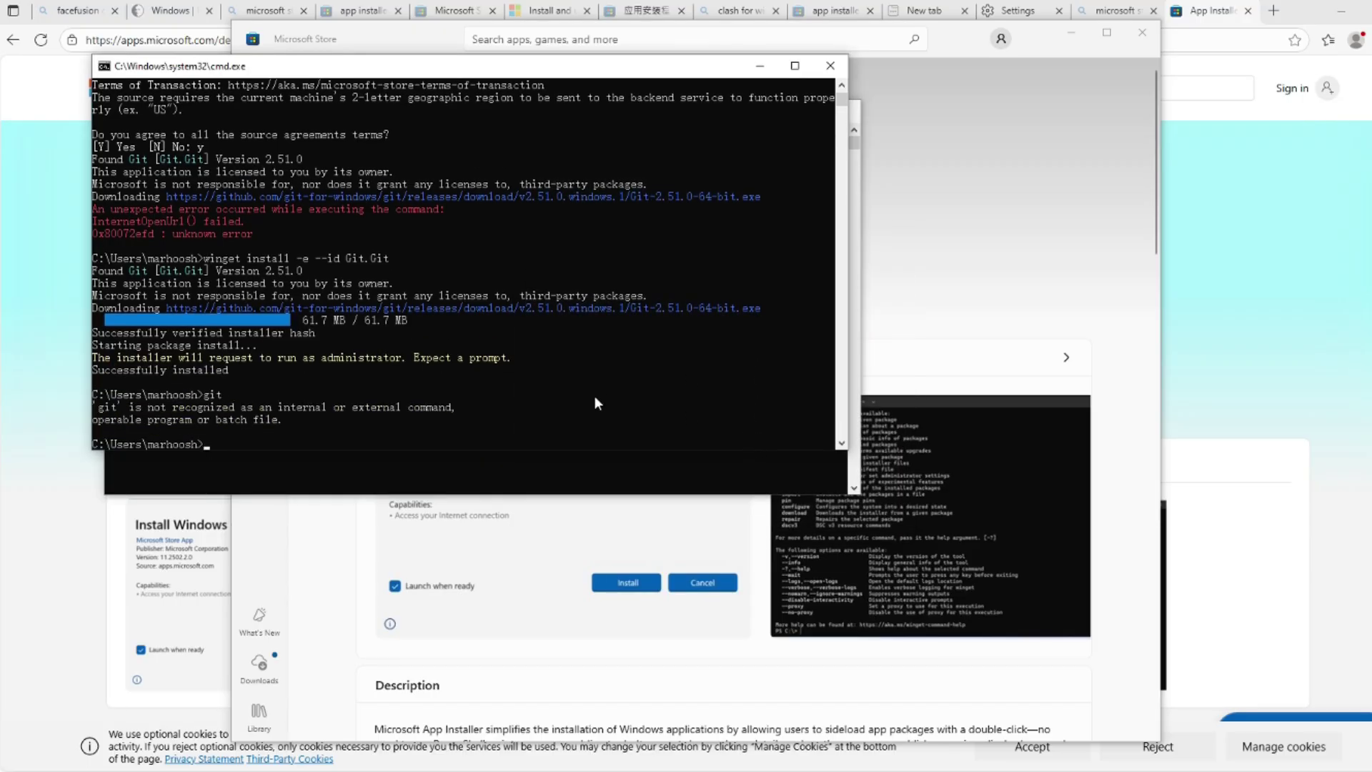
{"action": "left_click_drag", "start_coordinate": [338, 68], "coordinate": [472, 78]}
Step: Run the docs' Conda winget command to download and launch the Miniconda3 installer
{"action": "left_click", "coordinate": [169, 11]}
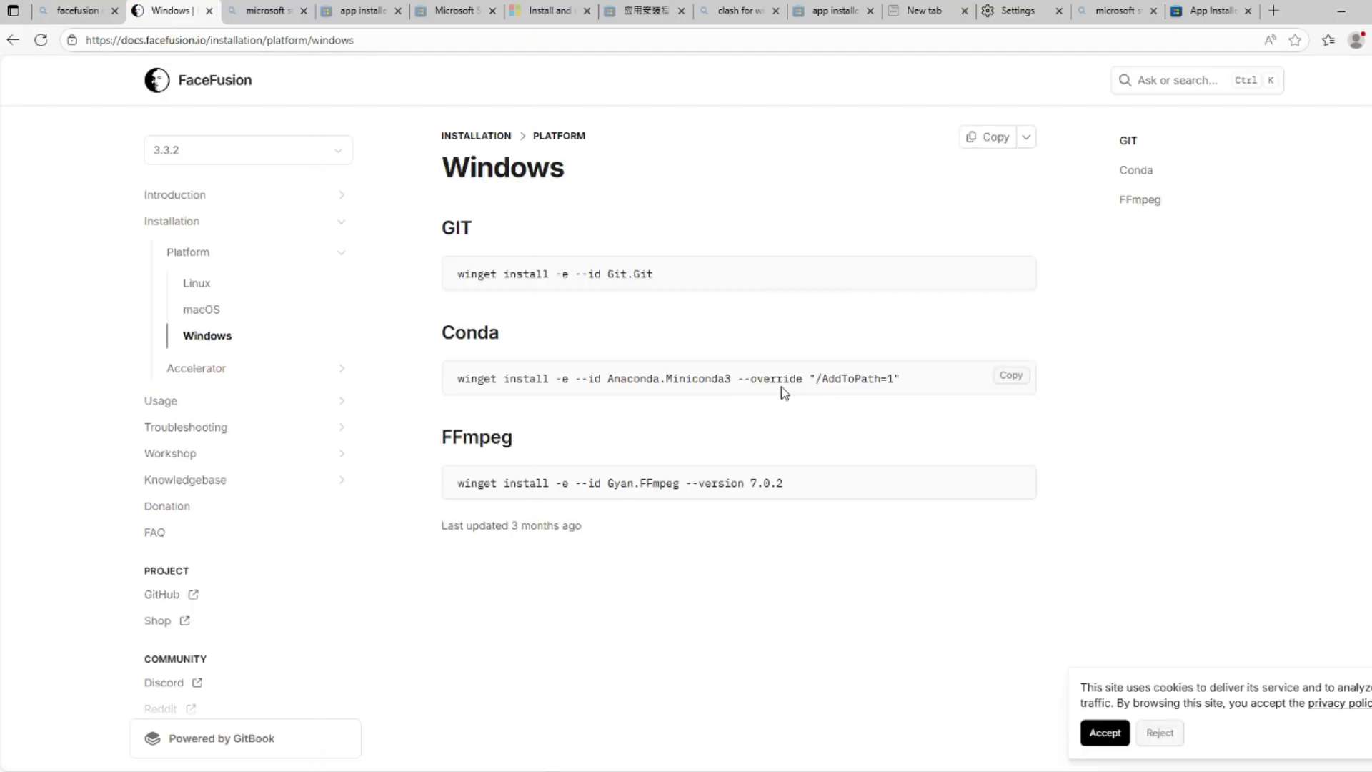
{"action": "left_click", "coordinate": [1016, 386]}
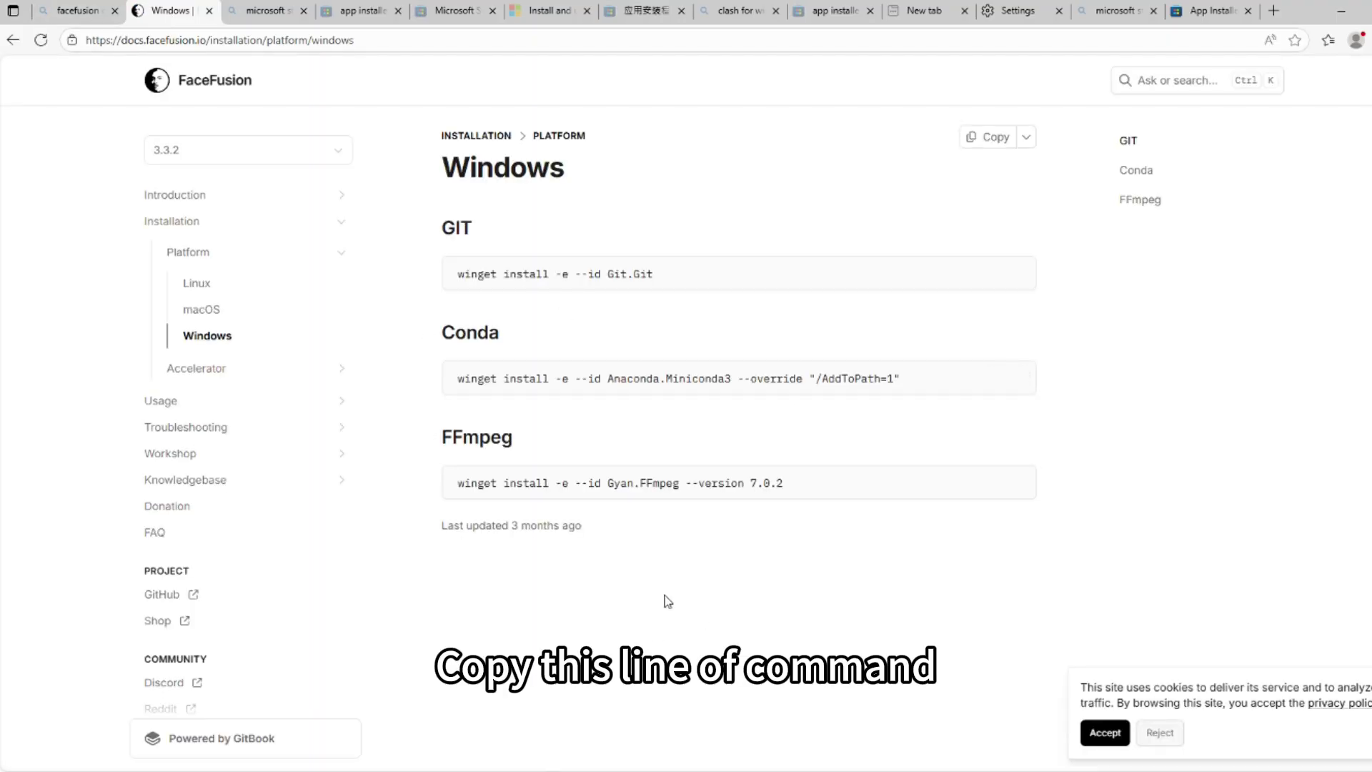
{"action": "left_click", "coordinate": [612, 729]}
{"action": "key", "text": "ctrl+v"}
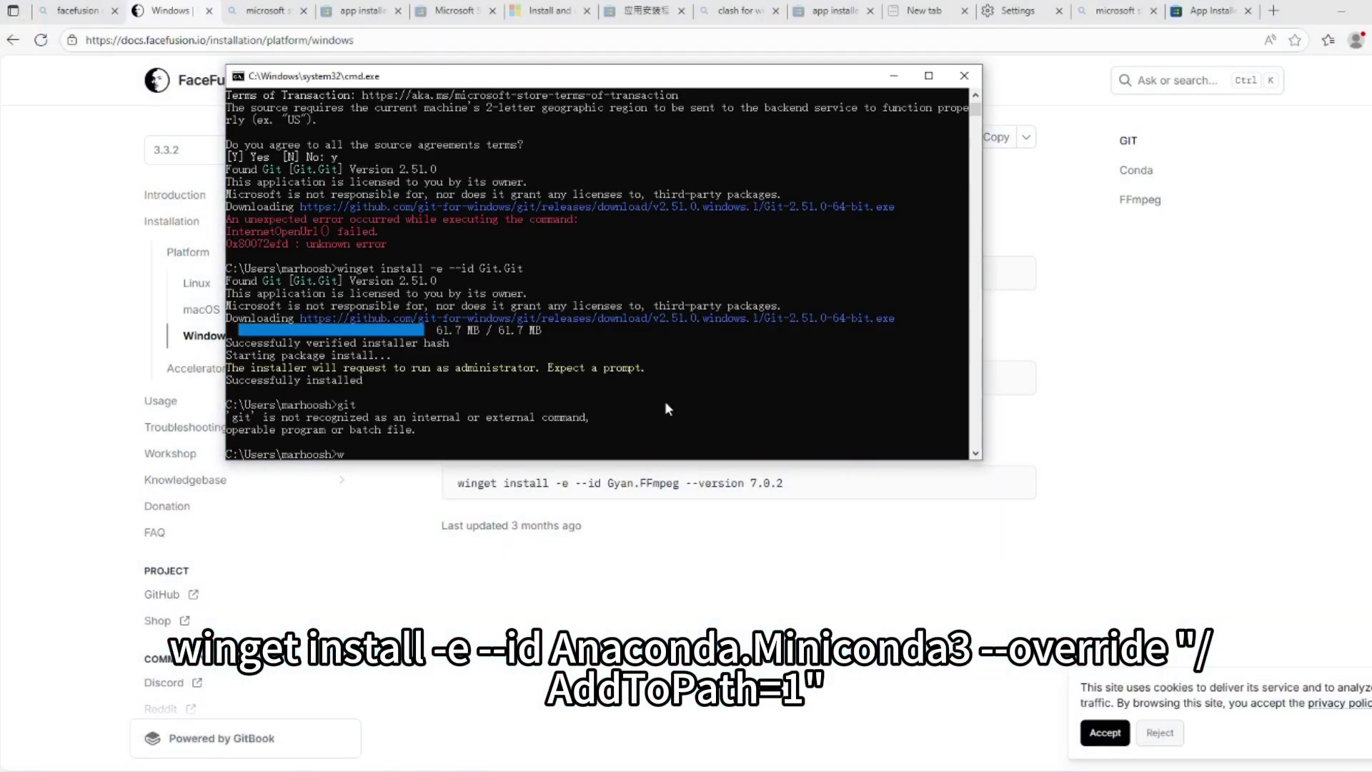
{"action": "key", "text": "Return"}
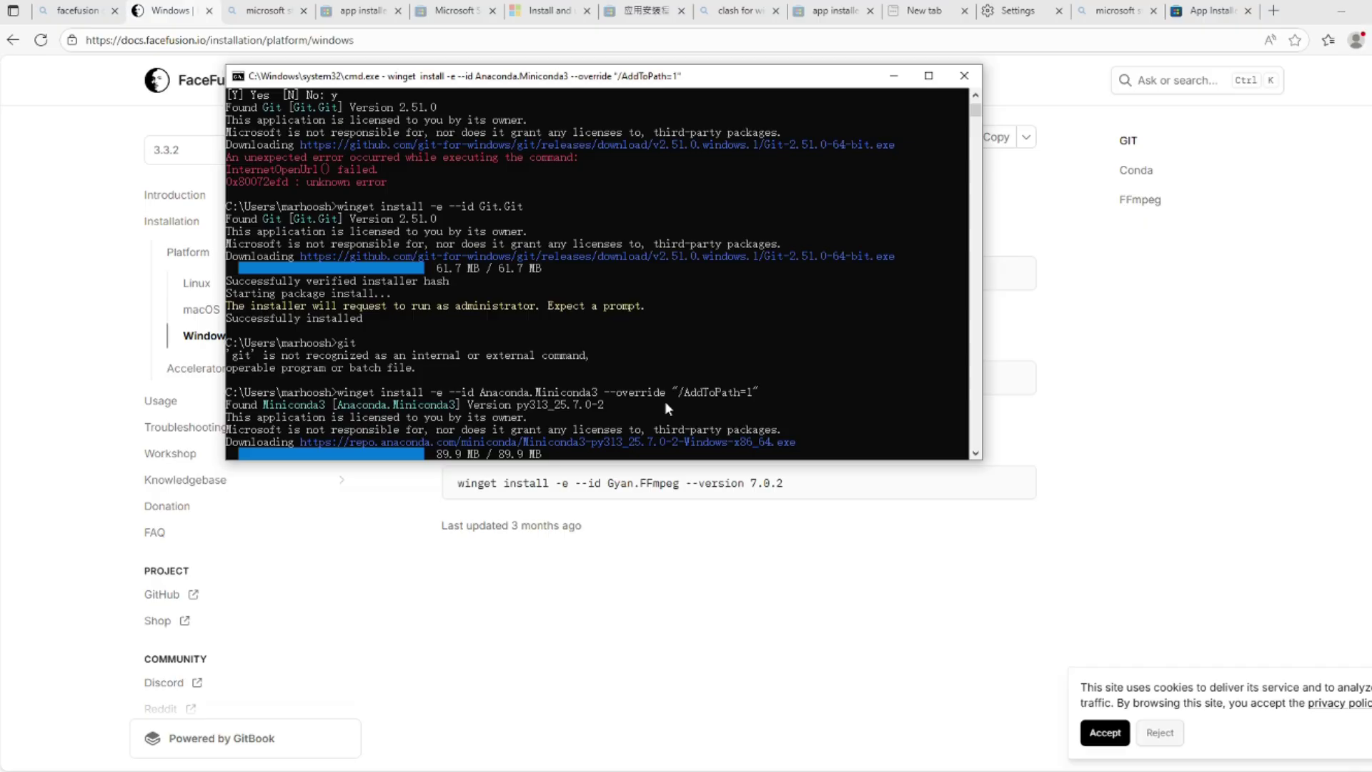
Step: Install Miniconda3 with the default type and location, skipping the getting-started pages at the end
{"action": "left_click", "coordinate": [798, 520]}
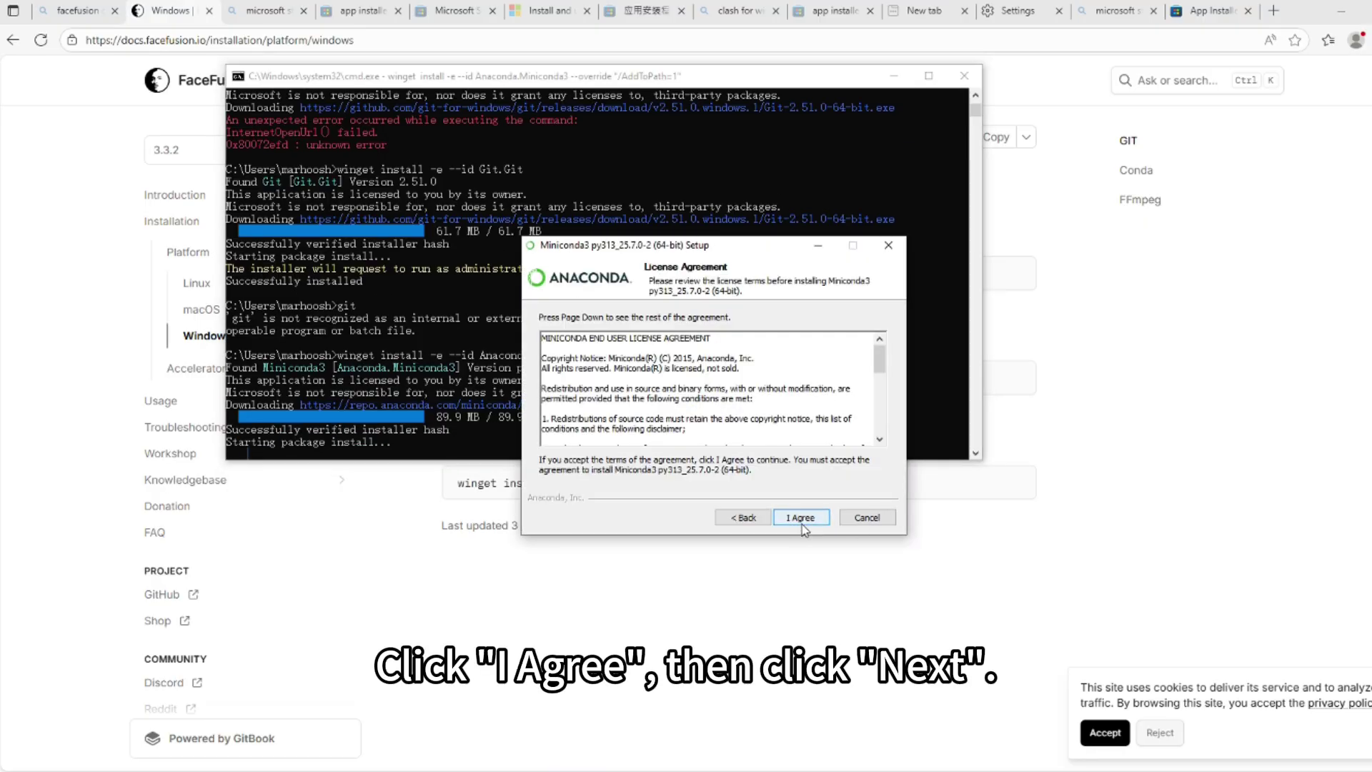
{"action": "left_click", "coordinate": [802, 517]}
{"action": "left_click", "coordinate": [807, 518]}
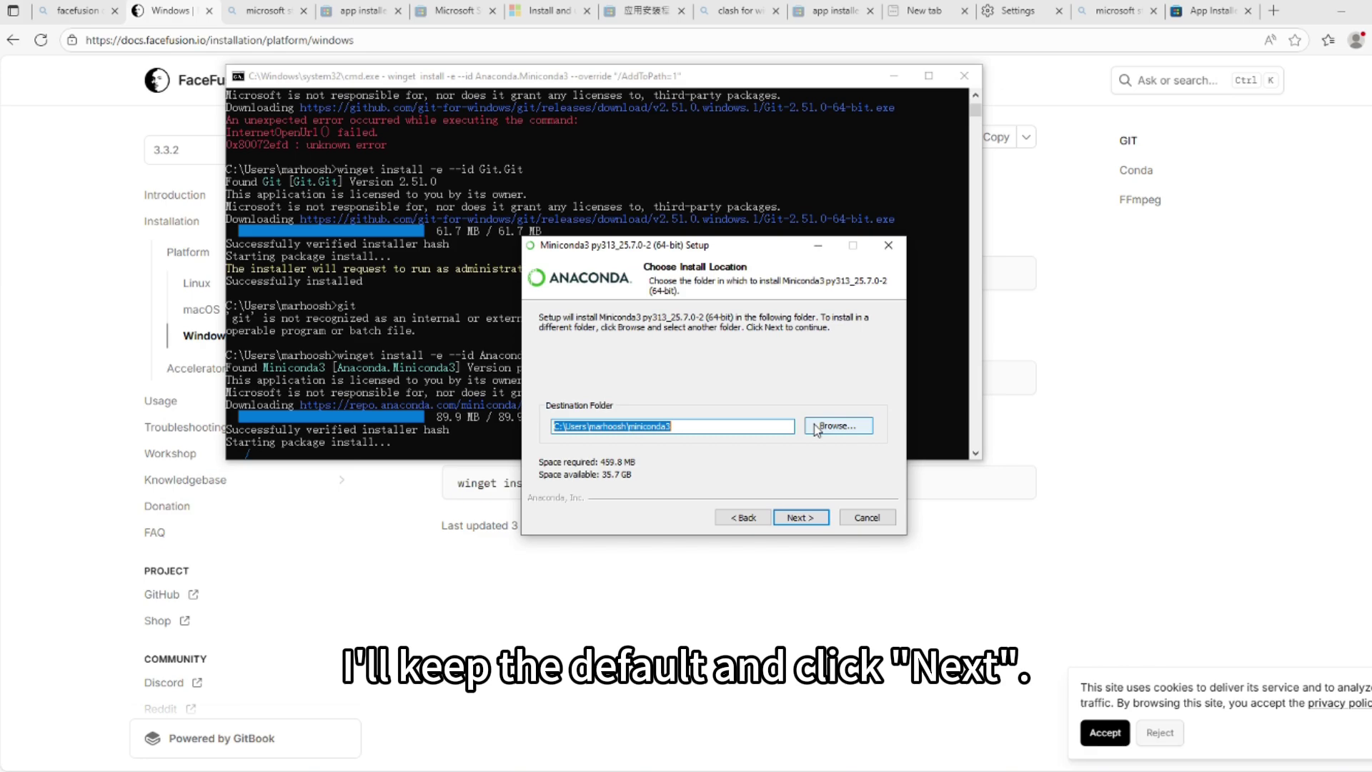
{"action": "left_click", "coordinate": [792, 520]}
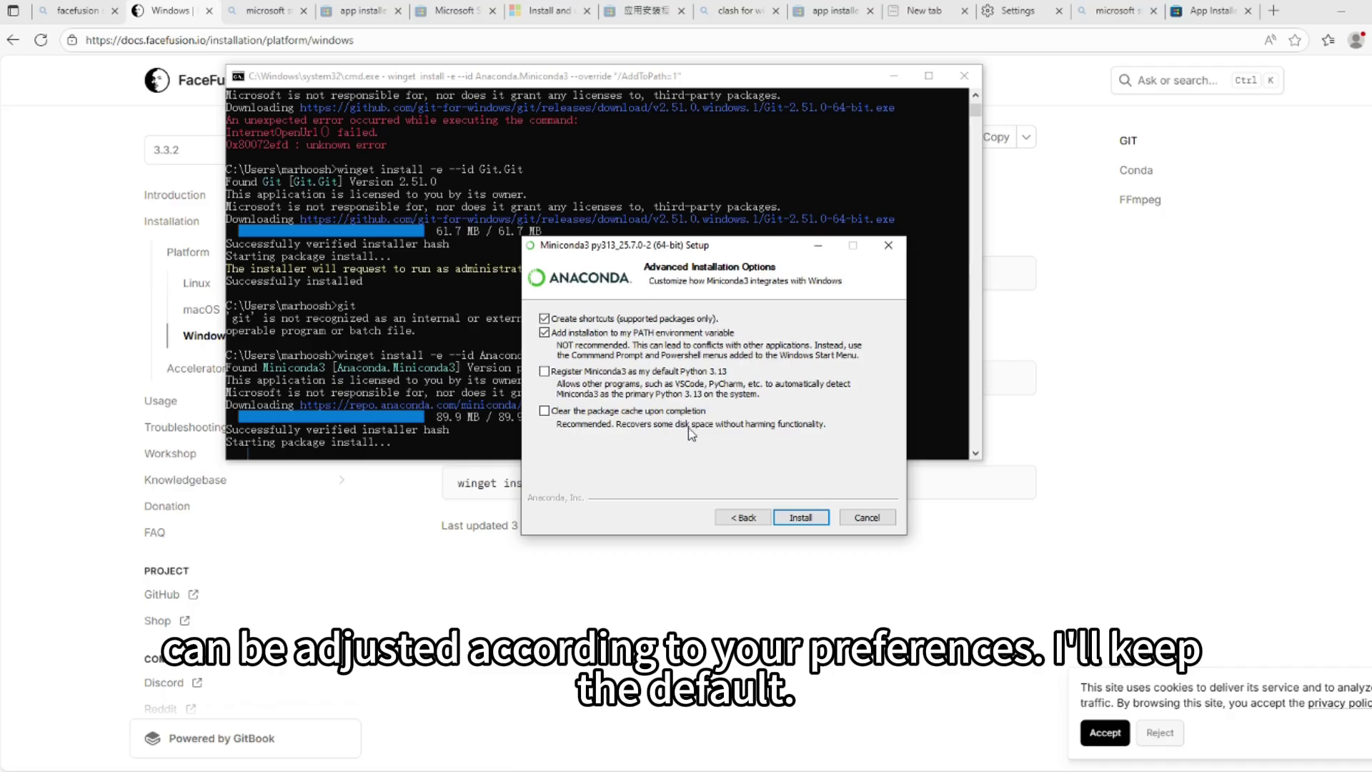
{"action": "left_click", "coordinate": [801, 517]}
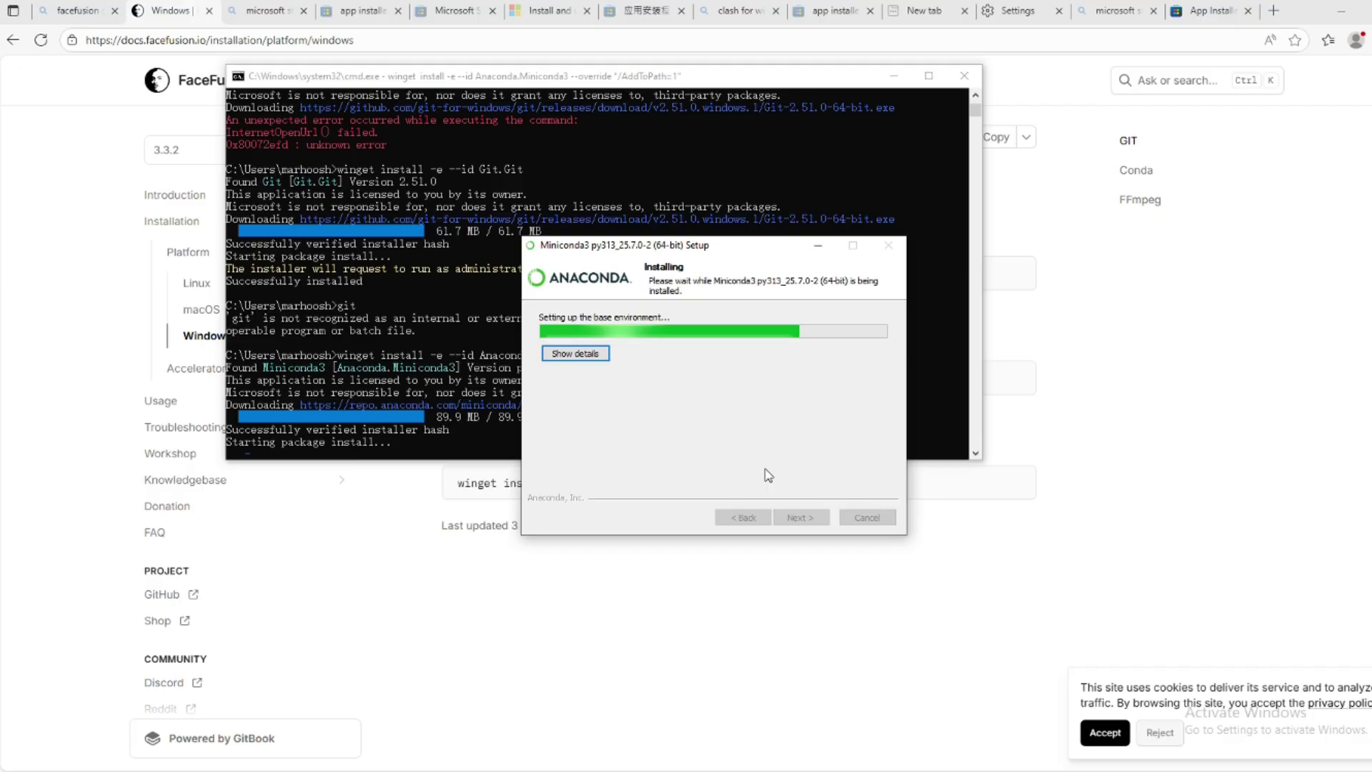
{"action": "left_click", "coordinate": [795, 517]}
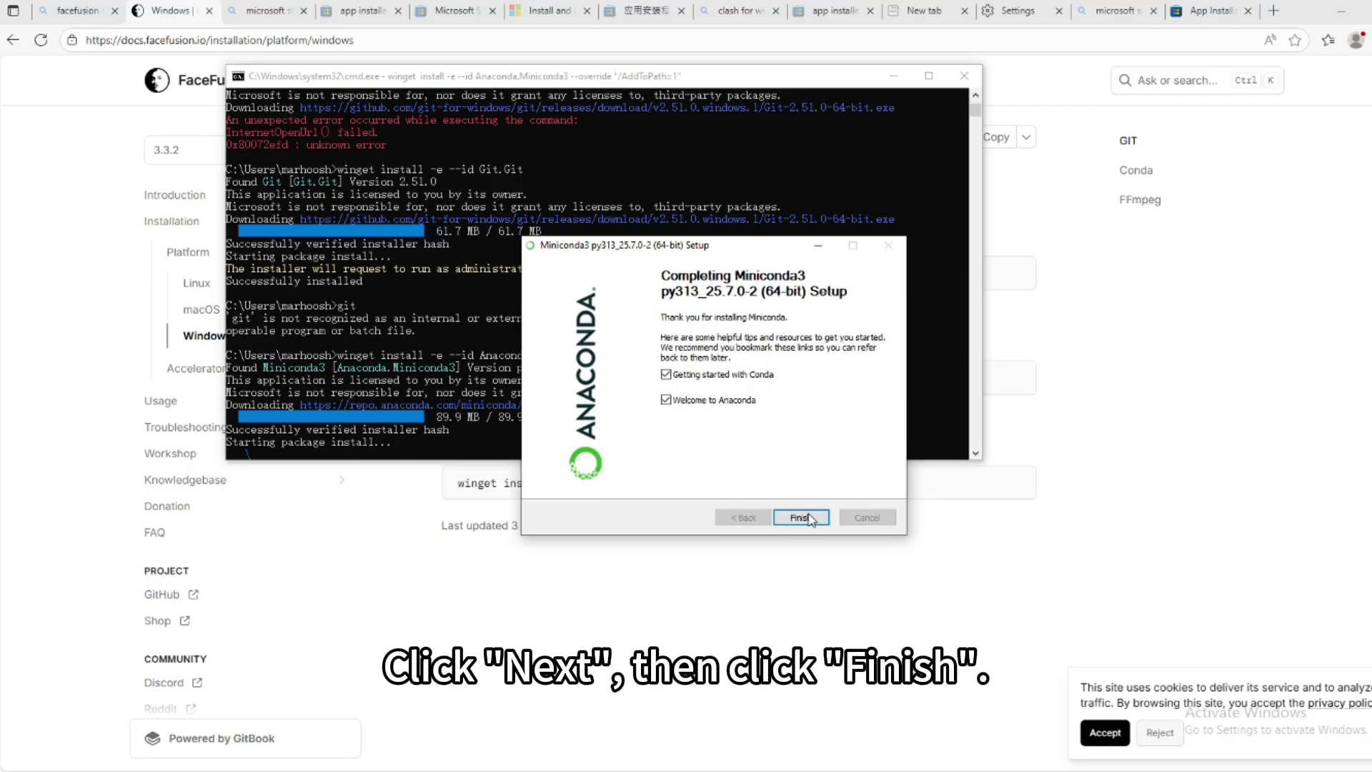
{"action": "left_click", "coordinate": [707, 379]}
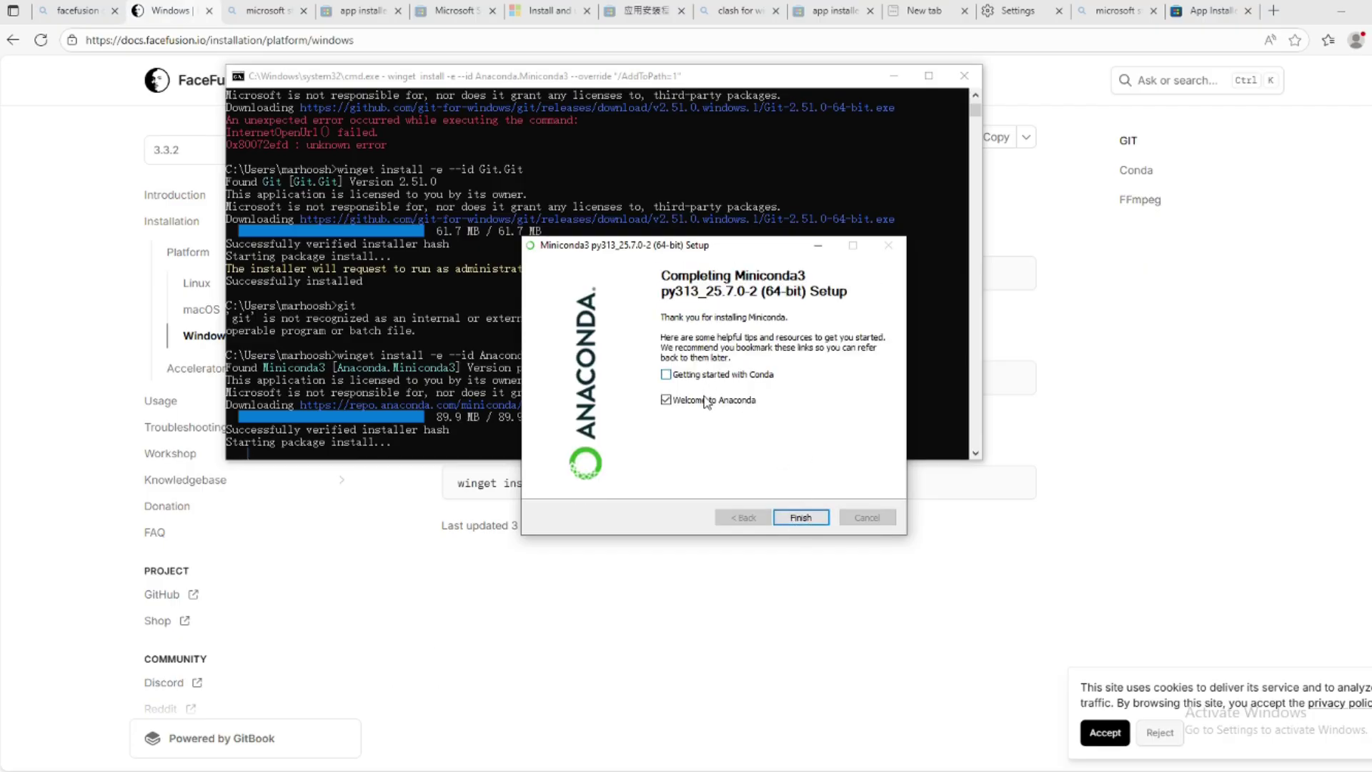
{"action": "left_click", "coordinate": [797, 515]}
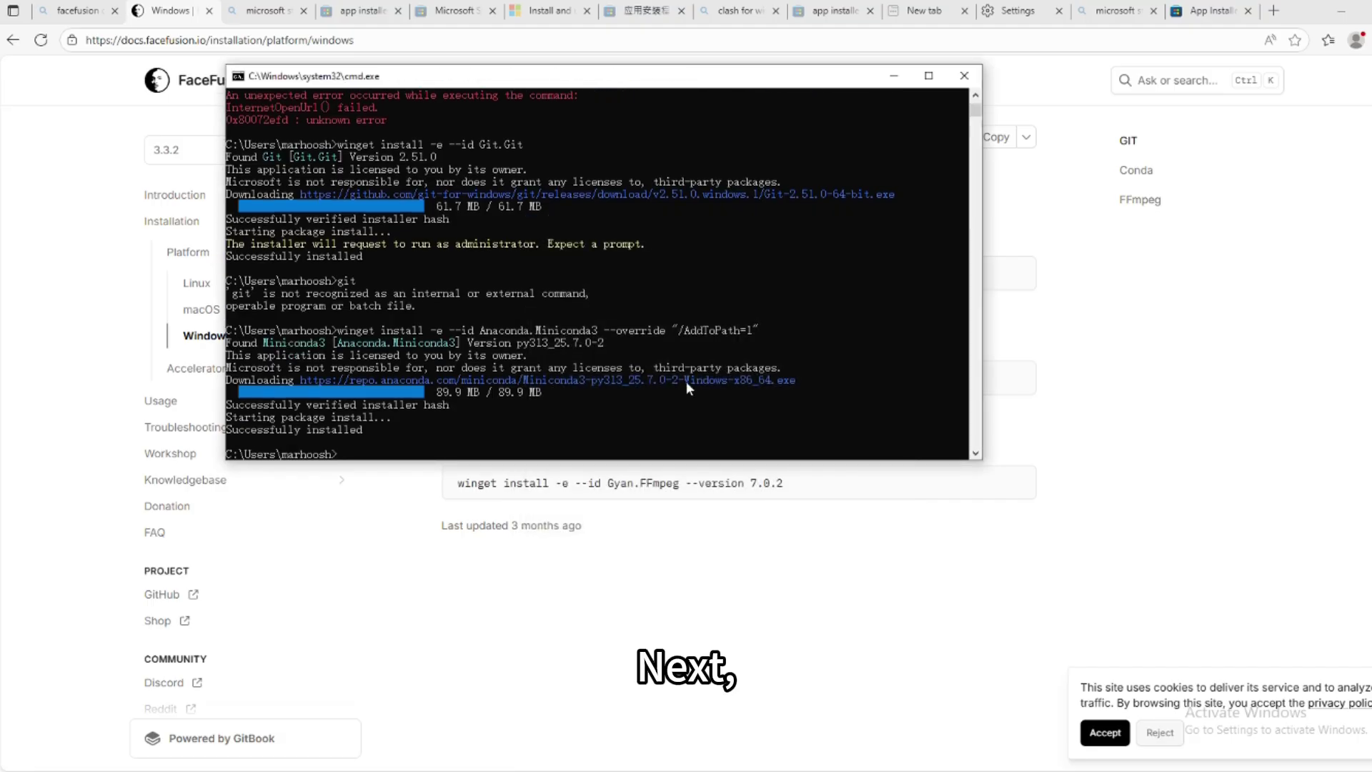
Step: Install FFmpeg 7.0.2 via the docs' winget command, rerunning it after the first download failed
{"action": "key", "text": "alt+F4"}
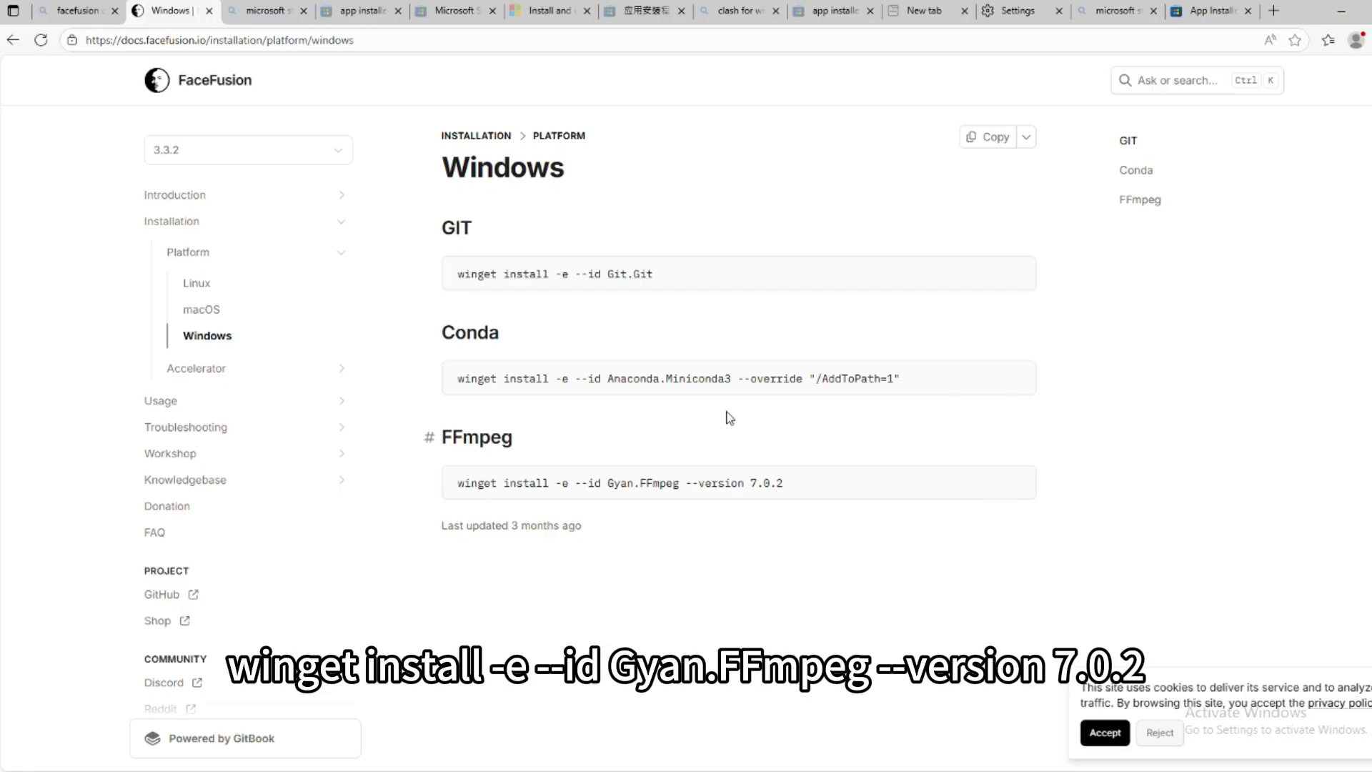
{"action": "left_click", "coordinate": [995, 485]}
{"action": "key", "text": "alt+Tab"}
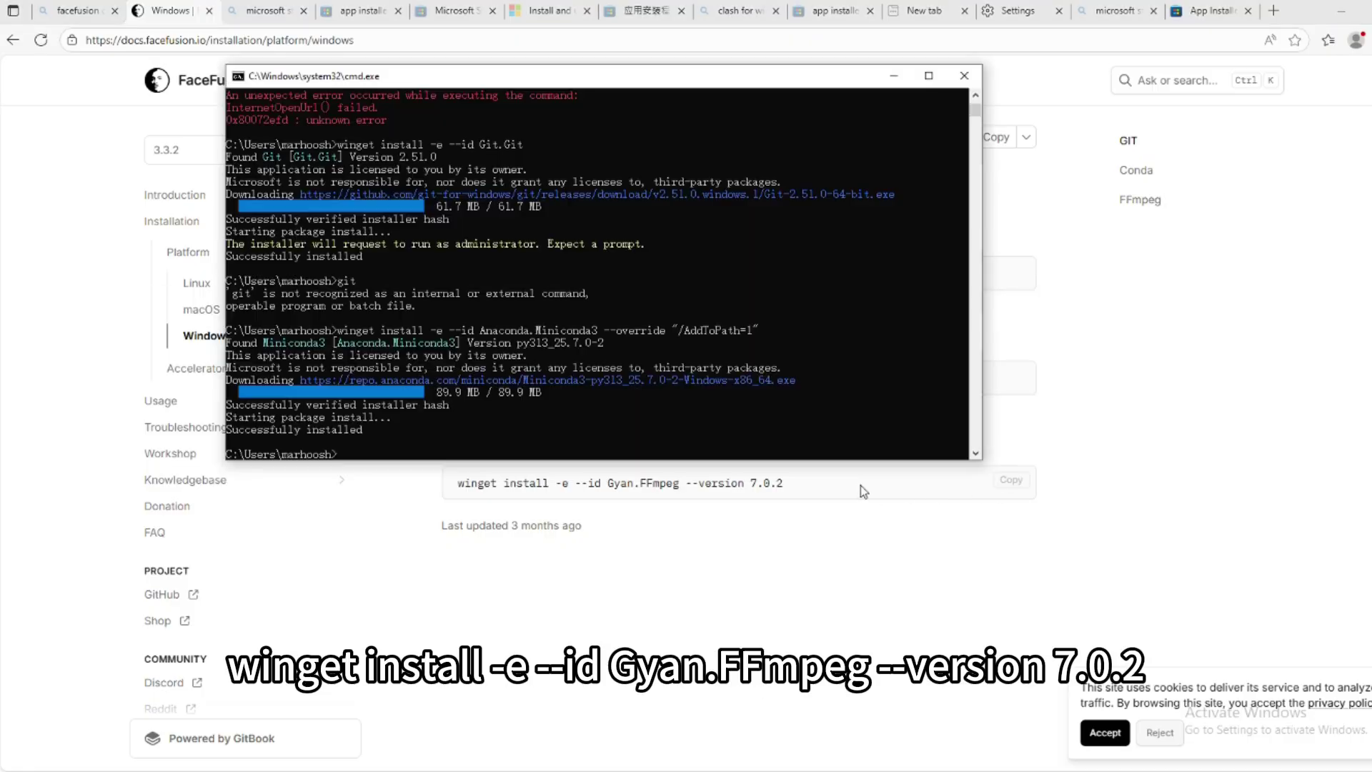
{"action": "right_click", "coordinate": [460, 397]}
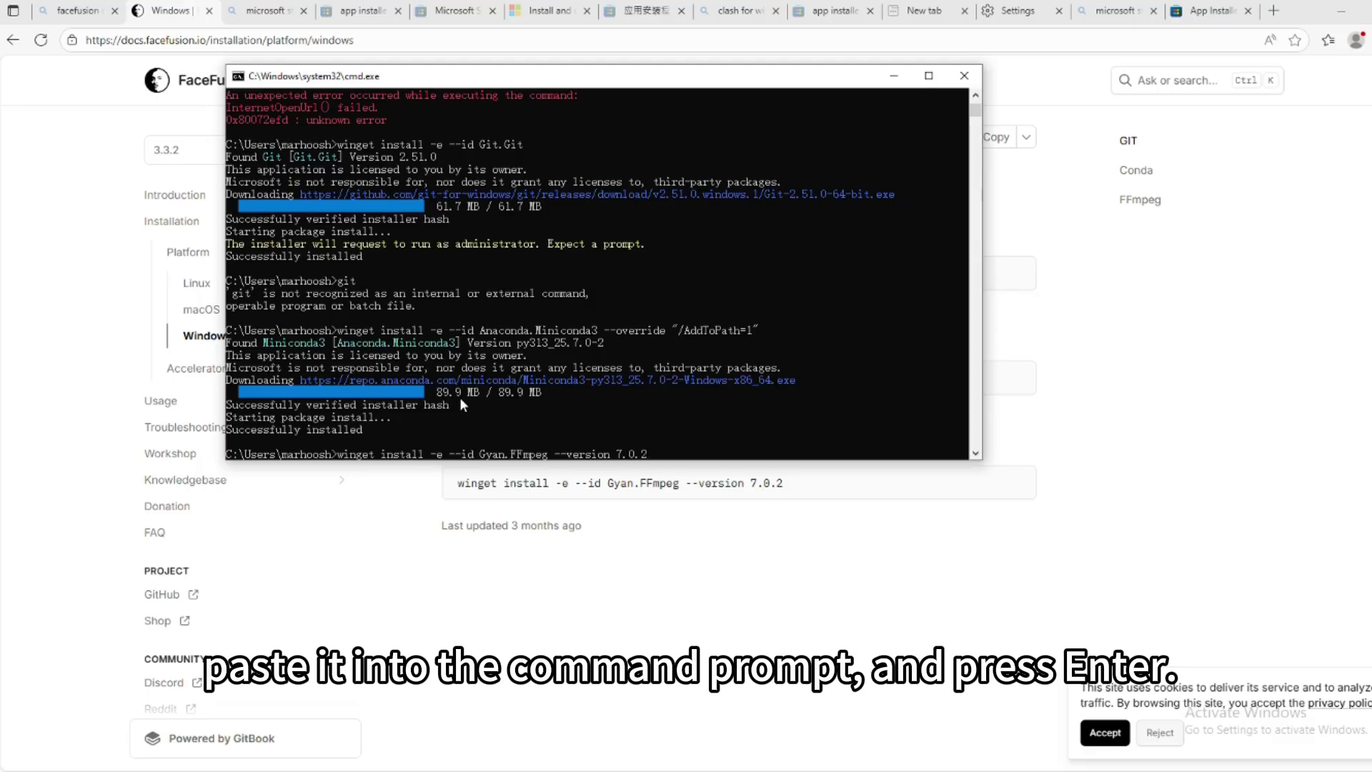
{"action": "key", "text": "Return"}
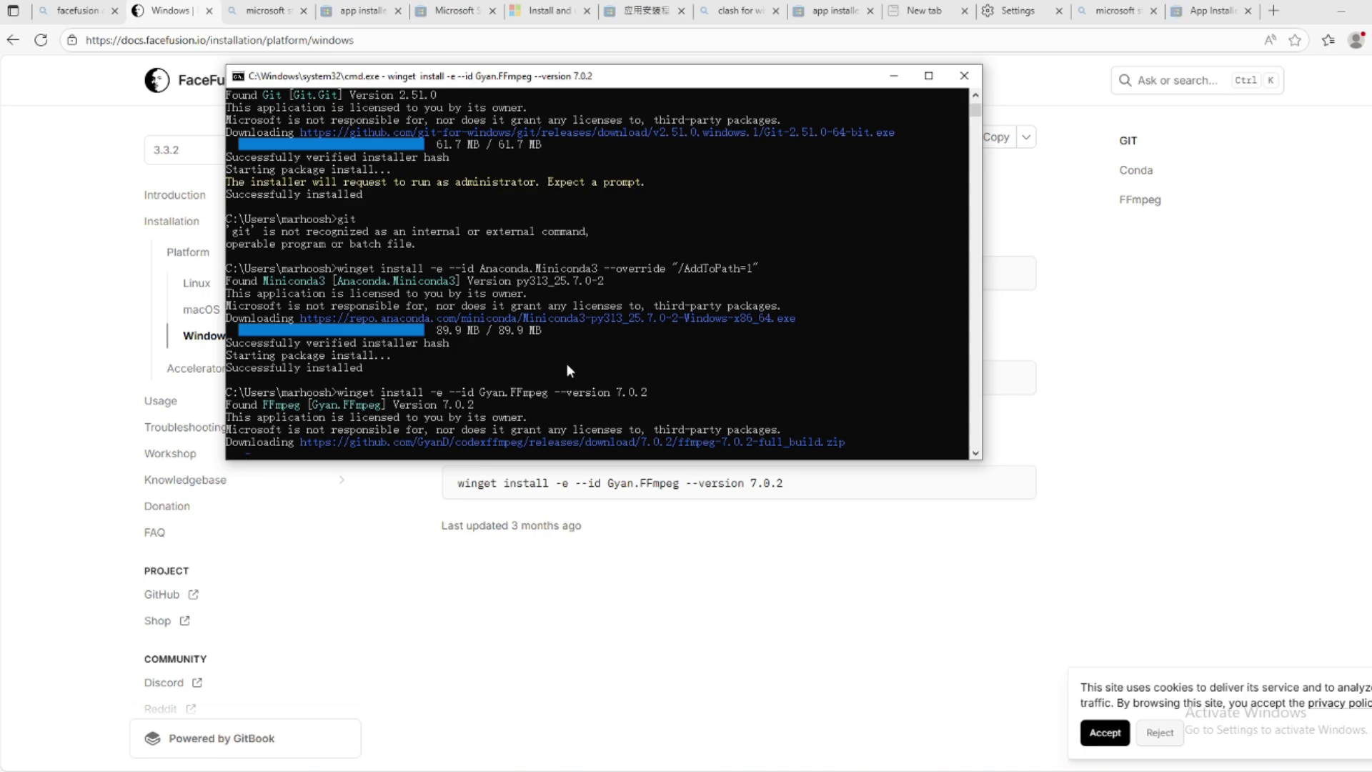
{"action": "right_click", "coordinate": [413, 439]}
{"action": "key", "text": "Return"}
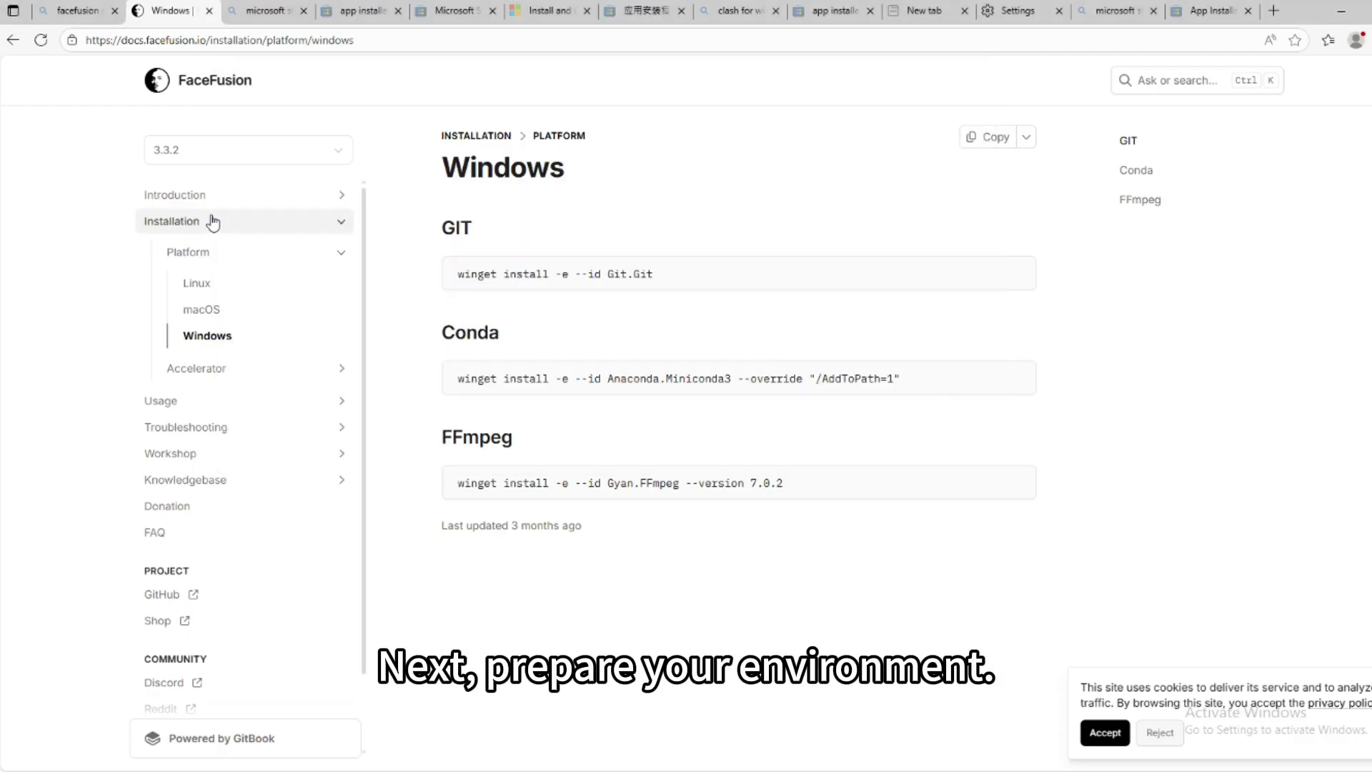
Step: Open Anaconda Prompt from Windows search, keeping the FaceFusion Installation docs beside it
{"action": "left_click", "coordinate": [205, 227]}
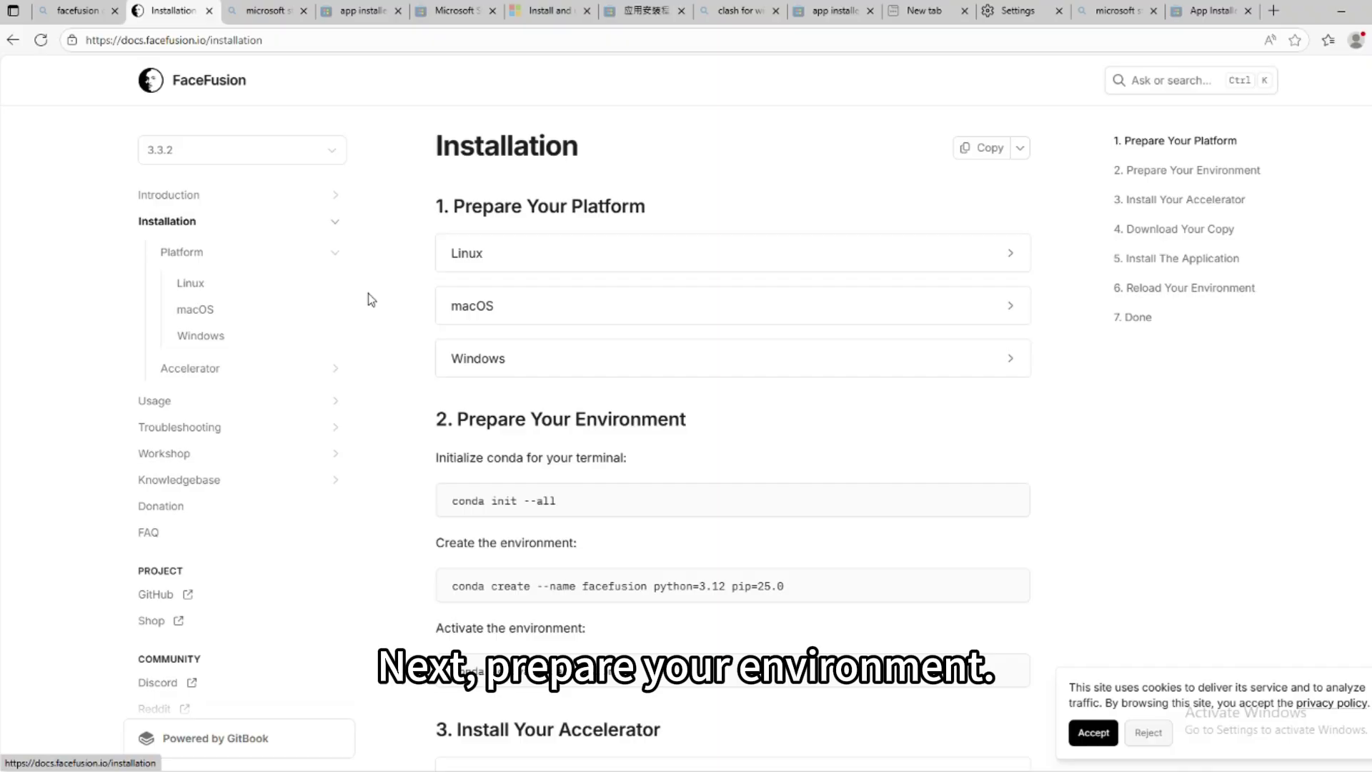
{"action": "scroll", "coordinate": [426, 417], "scroll_direction": "down", "scroll_amount": 2}
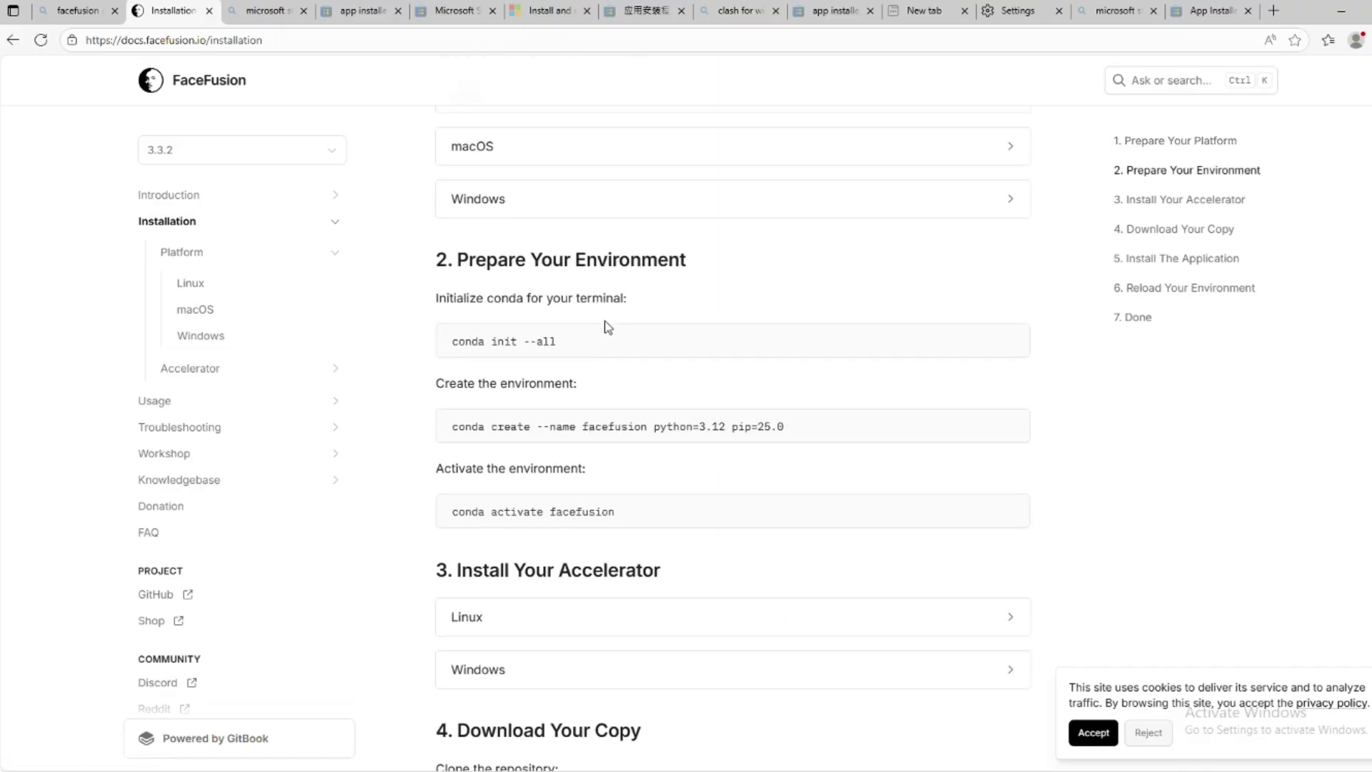
{"action": "scroll", "coordinate": [605, 320], "scroll_direction": "down", "scroll_amount": 1}
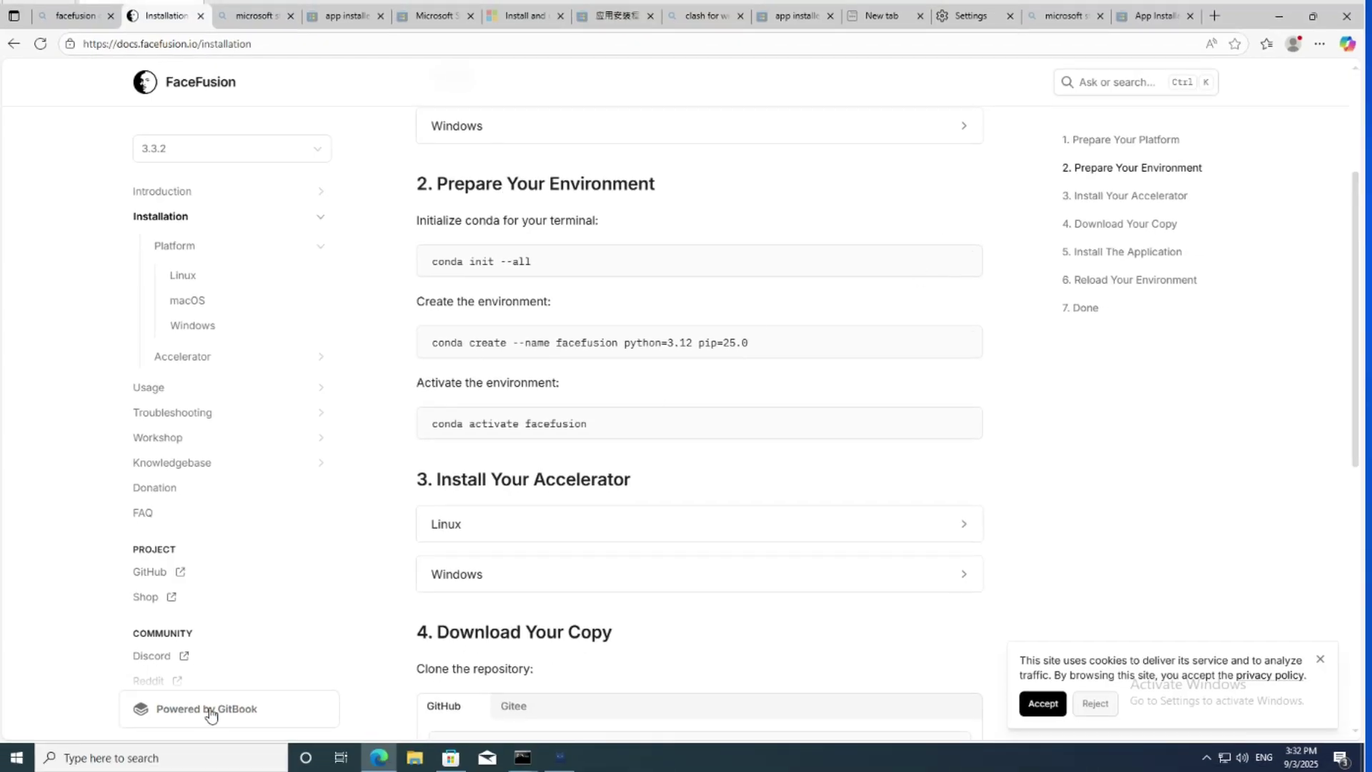
{"action": "left_click", "coordinate": [182, 757]}
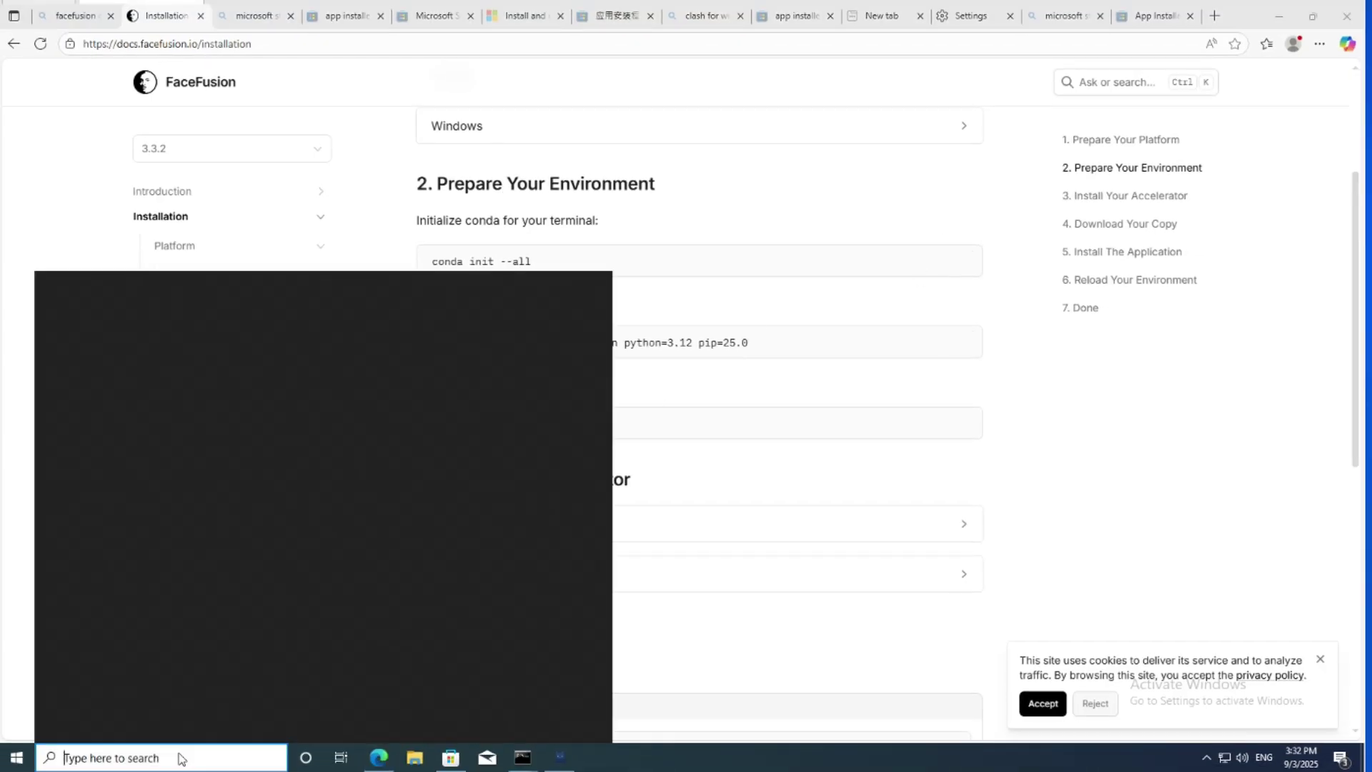
{"action": "type", "text": "anc"}
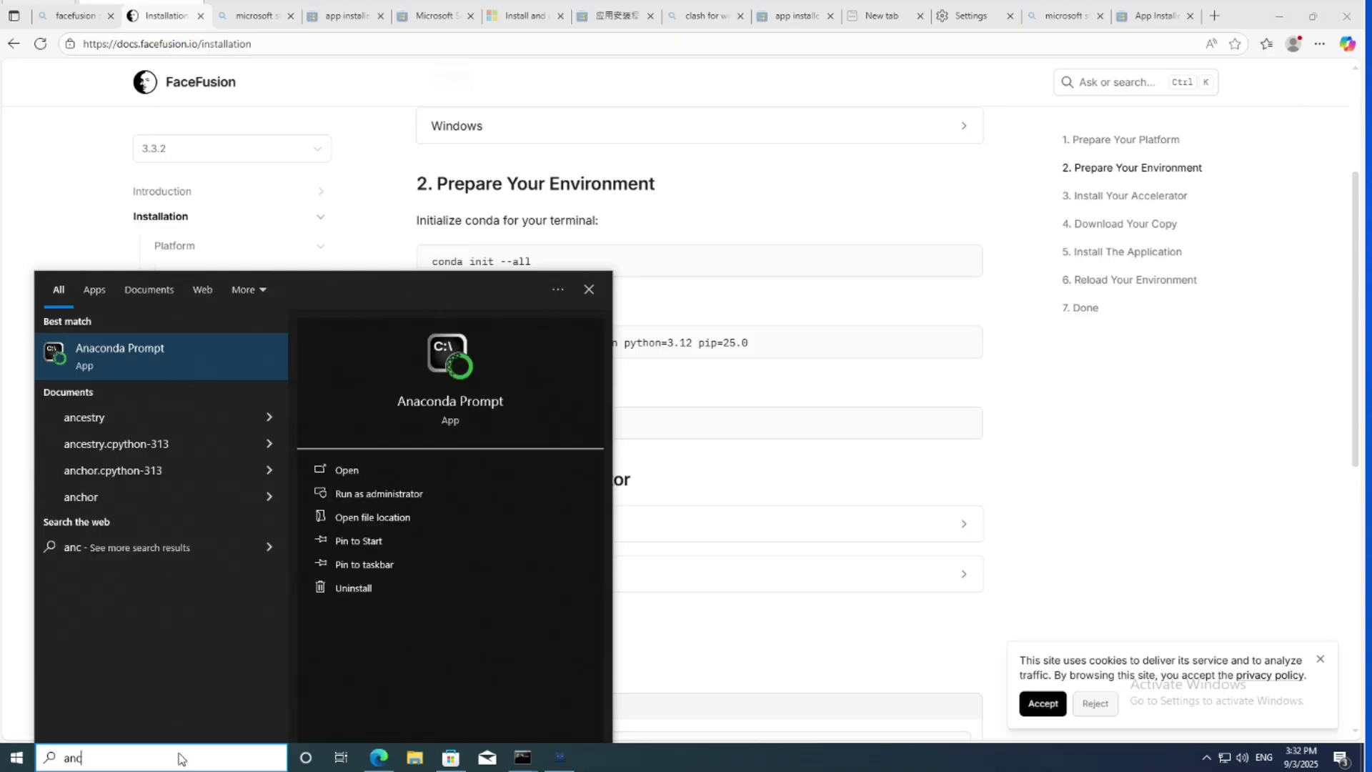
{"action": "key", "text": "Return"}
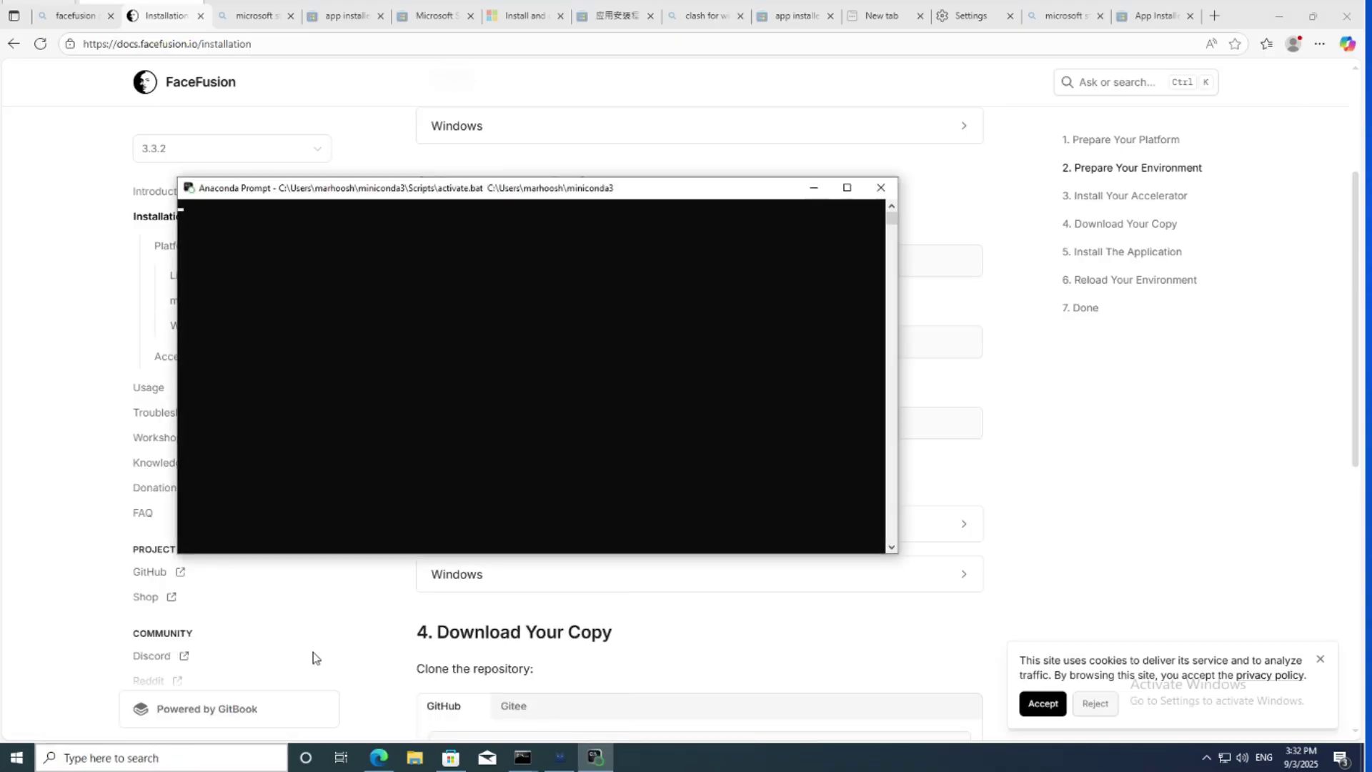
{"action": "left_click_drag", "start_coordinate": [559, 196], "coordinate": [603, 412]}
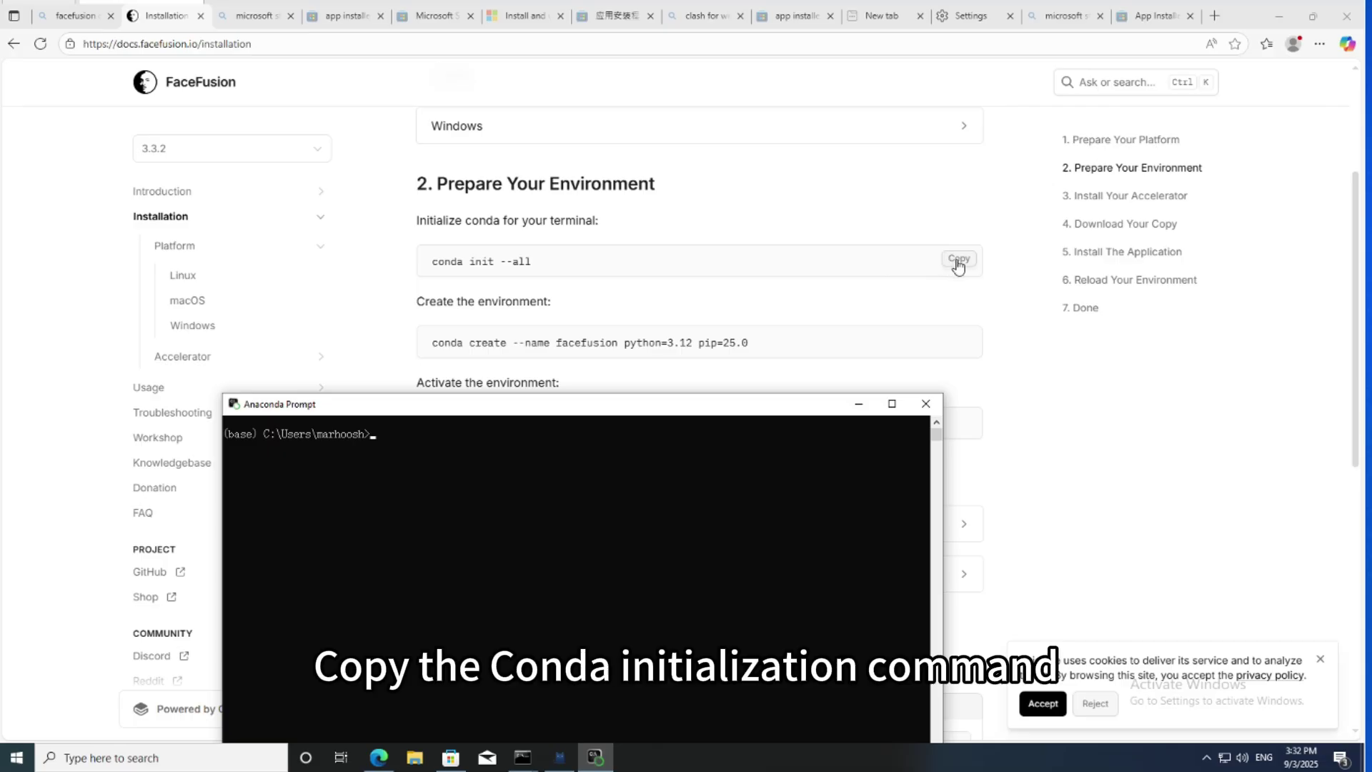
Step: Run 'conda init --all' from the docs in Anaconda Prompt
{"action": "left_click", "coordinate": [954, 260]}
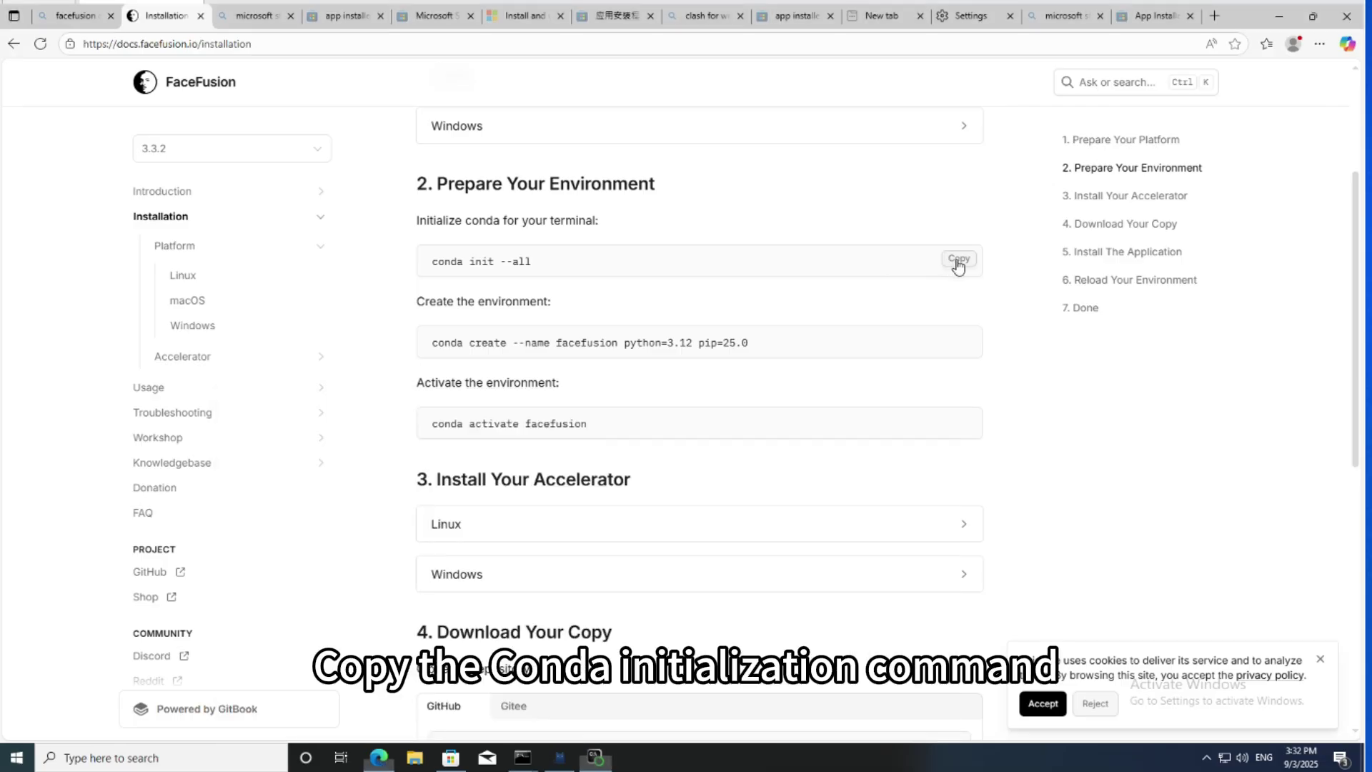
{"action": "left_click", "coordinate": [596, 757]}
{"action": "key", "text": "ctrl+v"}
{"action": "key", "text": "Return"}
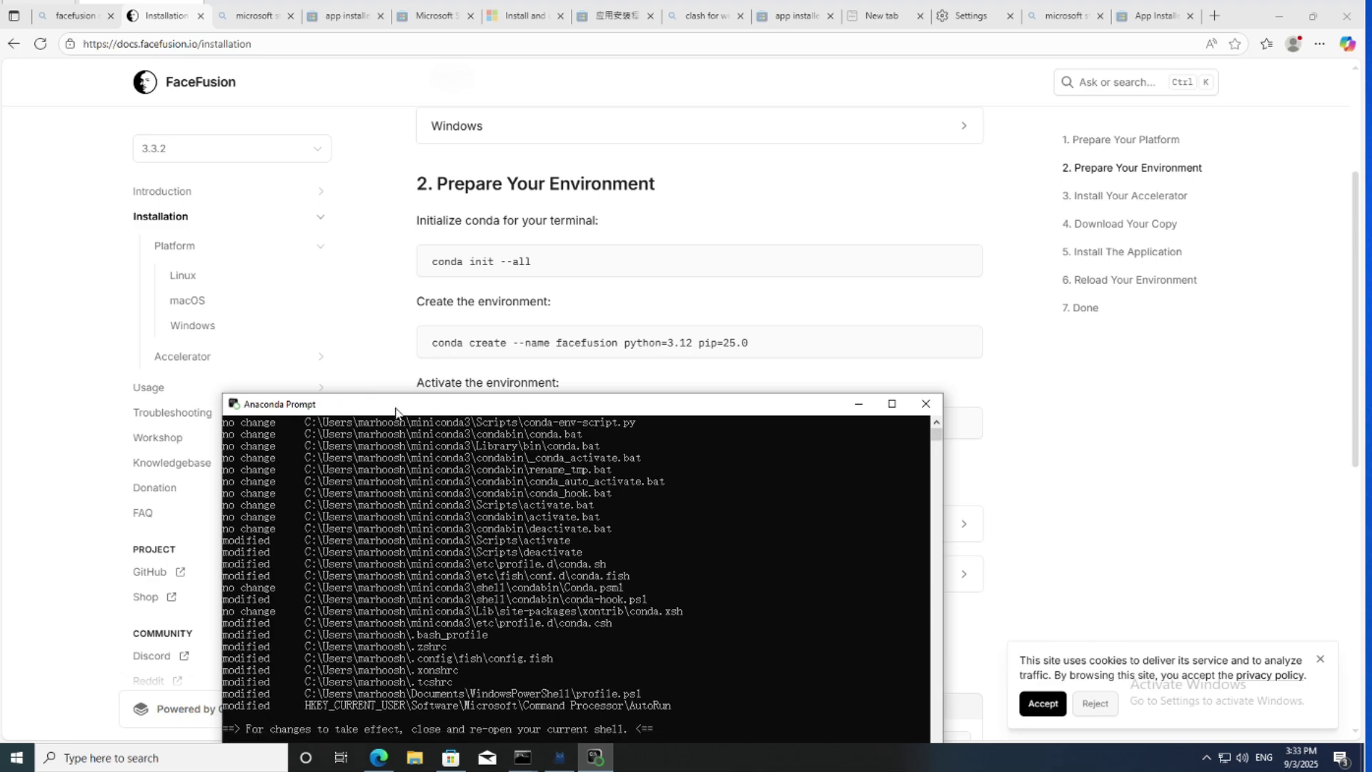
{"action": "left_click_drag", "start_coordinate": [396, 412], "coordinate": [734, 180]}
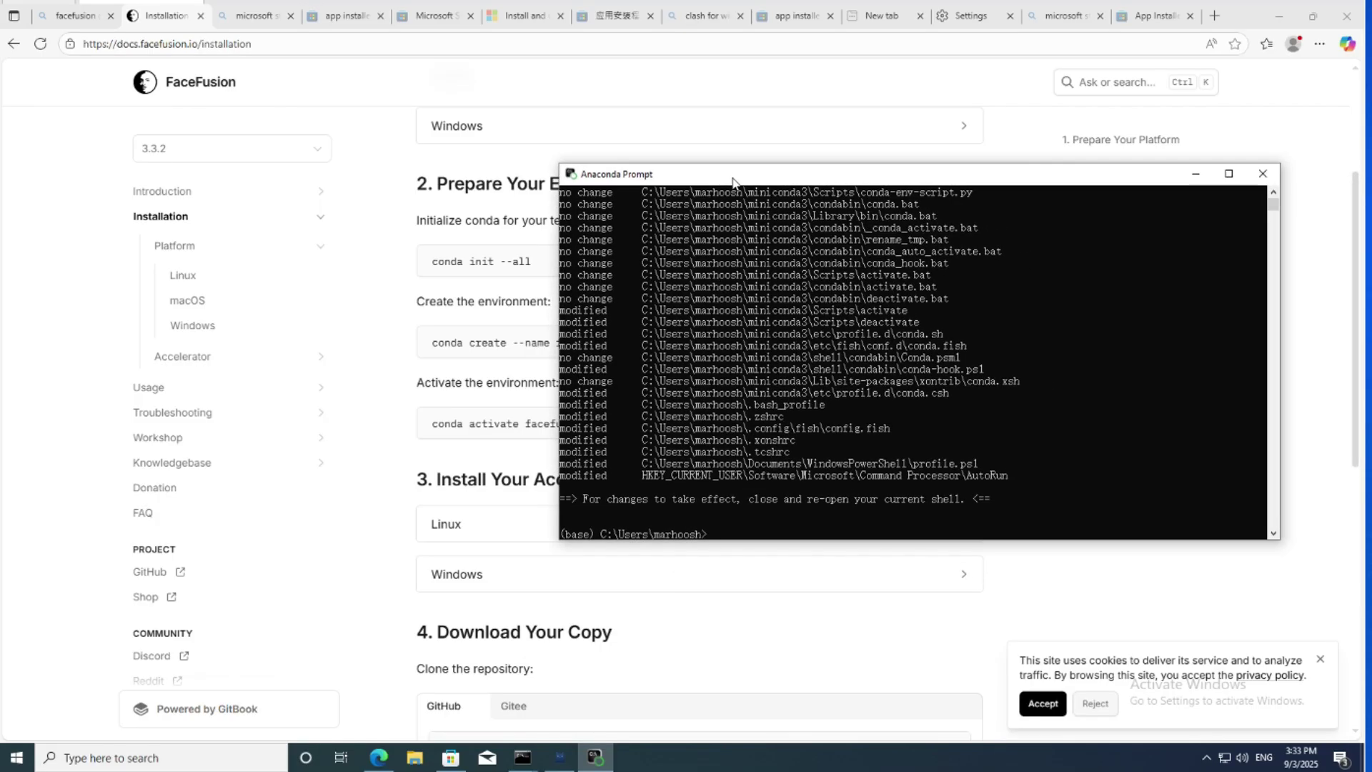
Step: Run the docs' conda create command for a facefusion environment with Python 3.12 and pip 25.0
{"action": "left_click", "coordinate": [379, 313]}
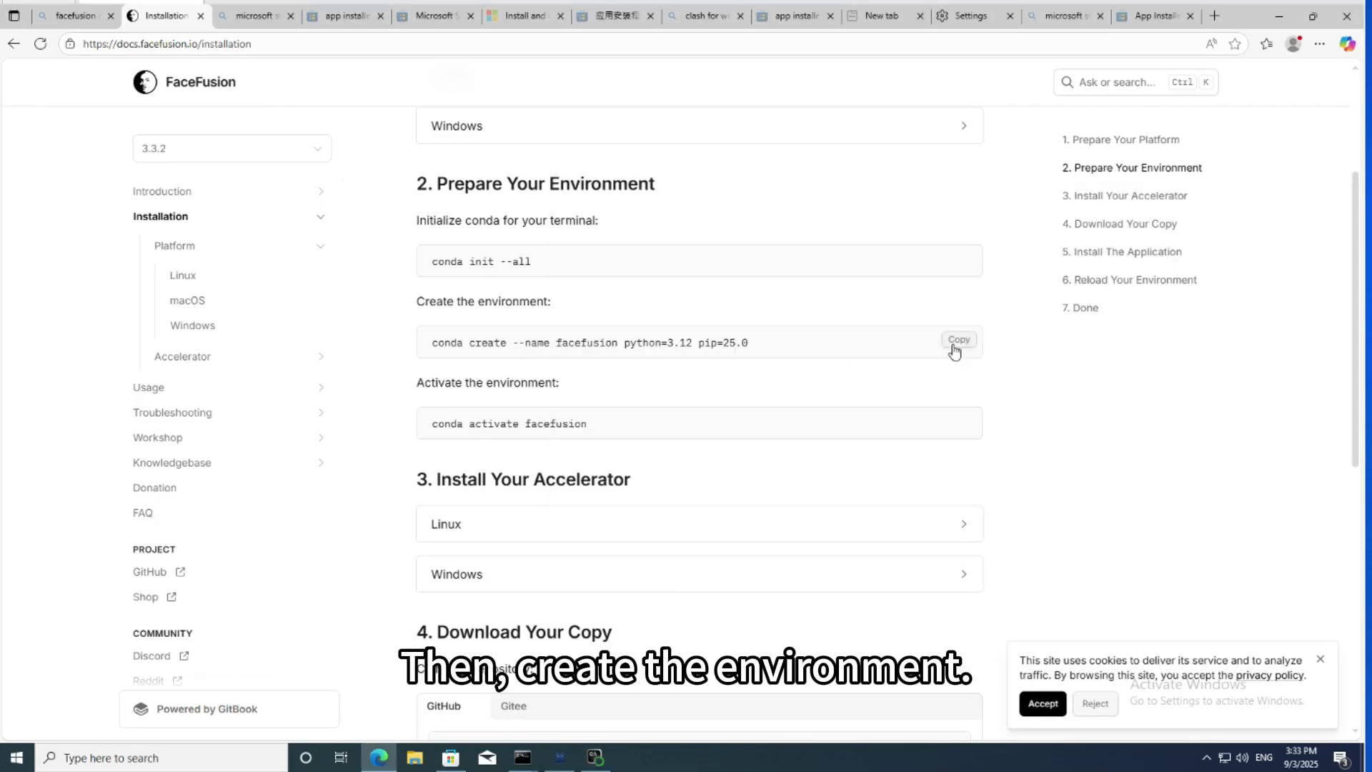
{"action": "left_click", "coordinate": [960, 343]}
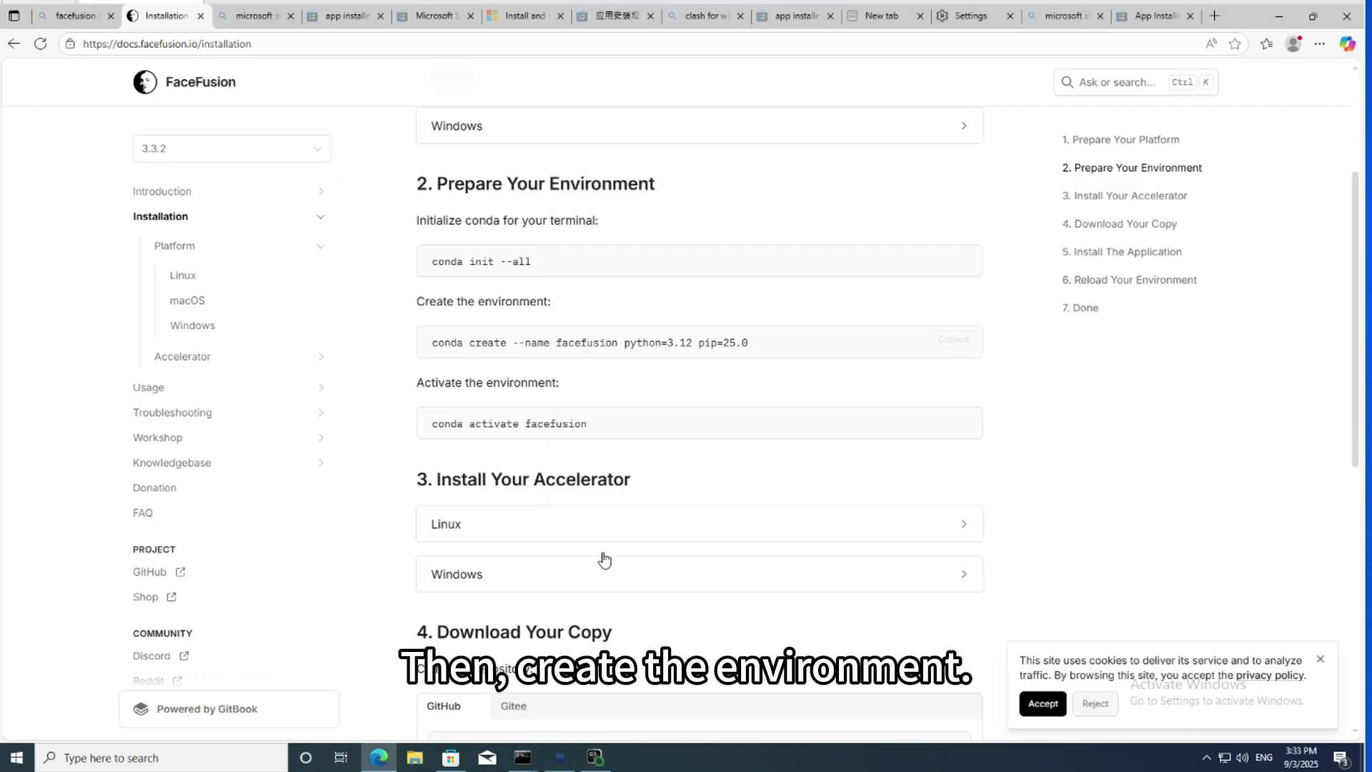
{"action": "left_click", "coordinate": [600, 754]}
{"action": "key", "text": "ctrl+v"}
{"action": "key", "text": "Return"}
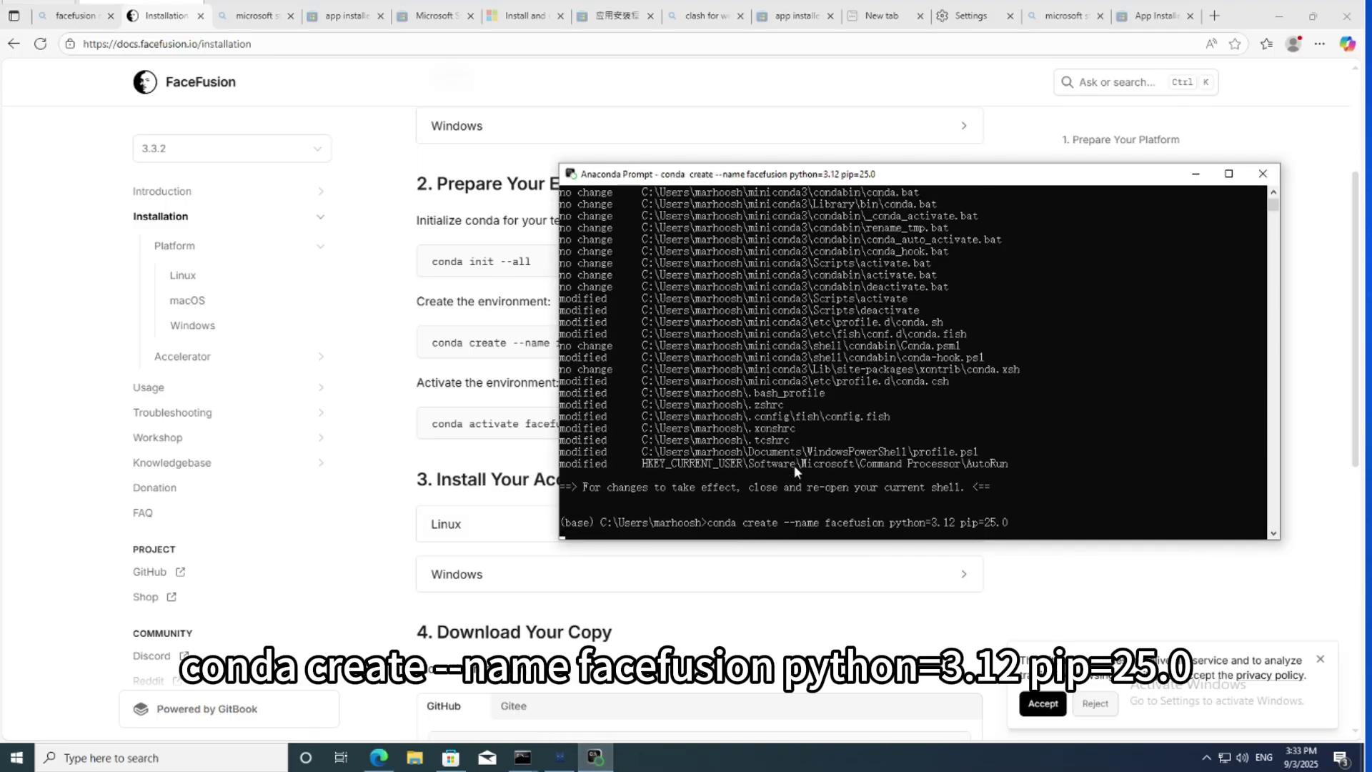
{"action": "left_click_drag", "start_coordinate": [759, 181], "coordinate": [776, 141]}
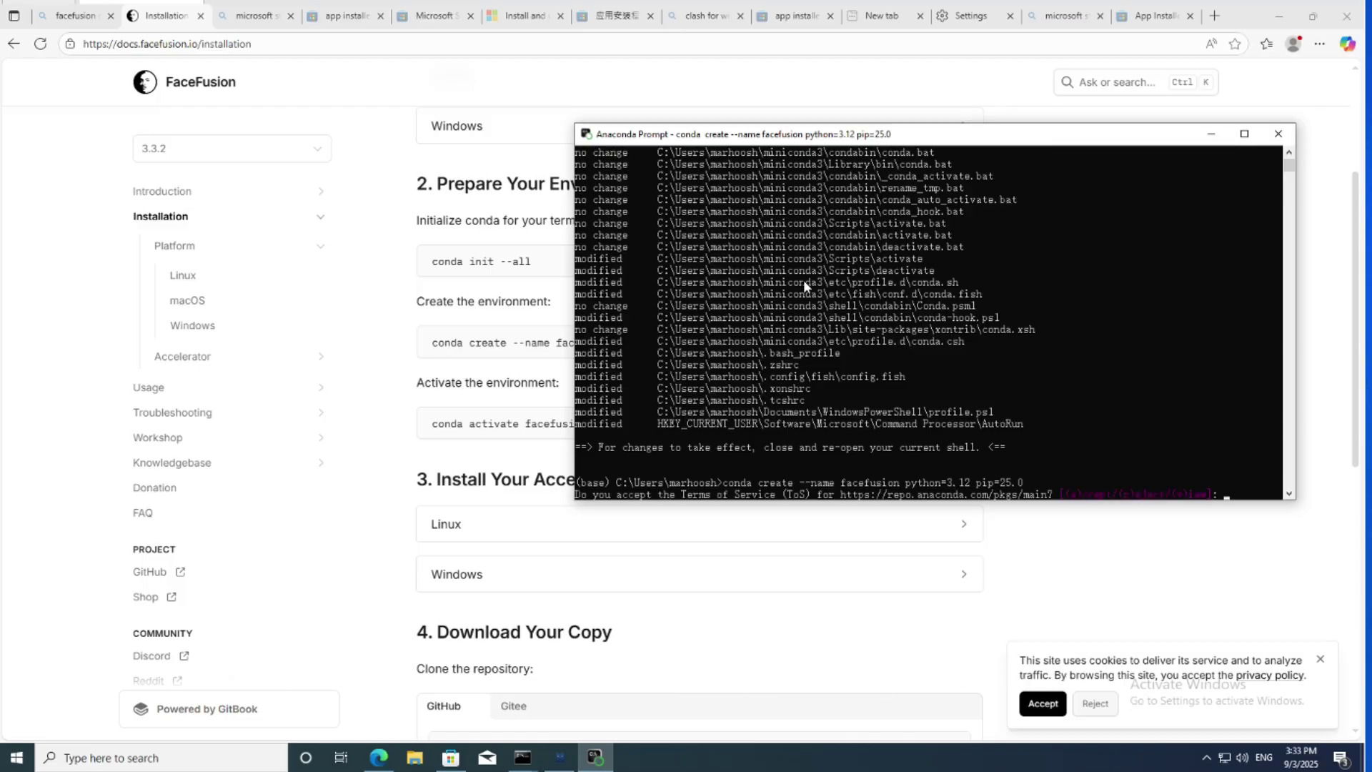
Step: Accept the main, r and msys2 channel terms of service, then confirm the install with y
{"action": "type", "text": "a"}
{"action": "key", "text": "Return"}
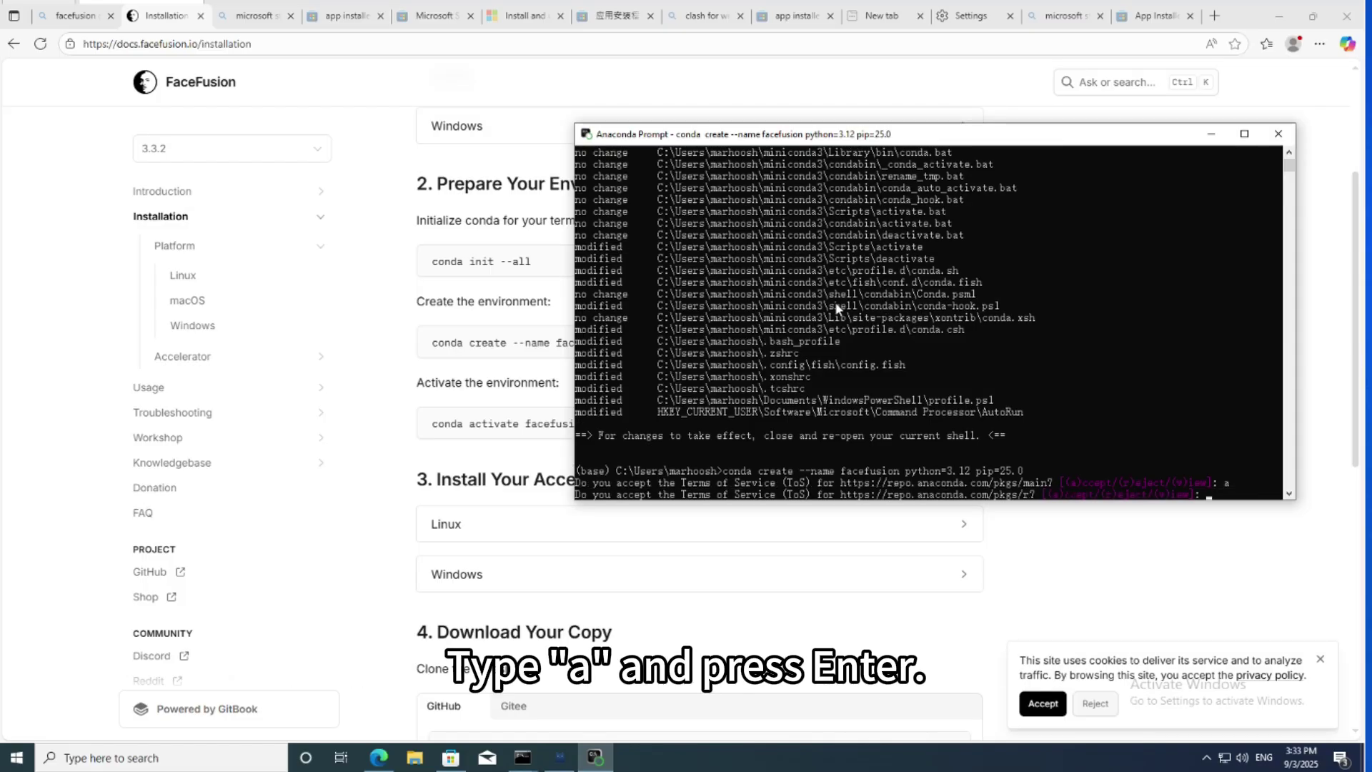
{"action": "type", "text": "a"}
{"action": "key", "text": "Return"}
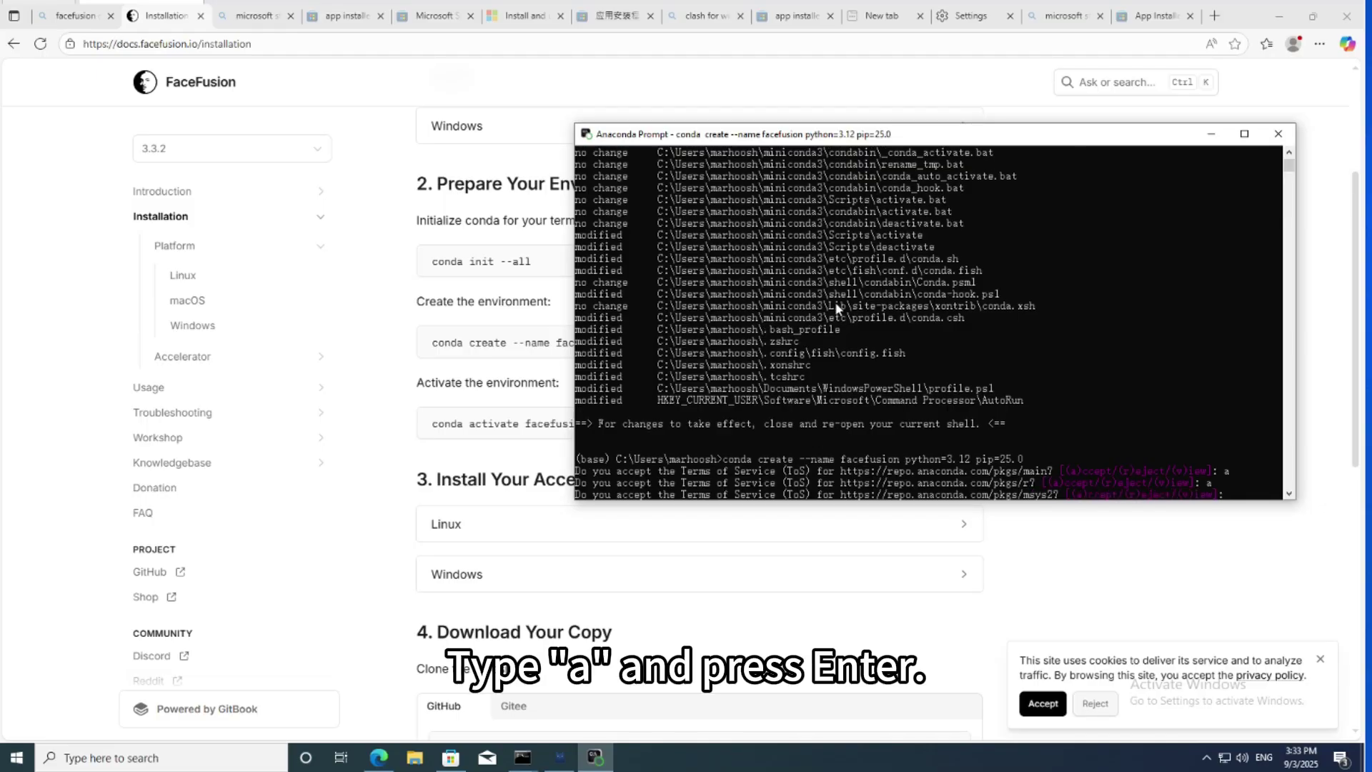
{"action": "key", "text": "Return"}
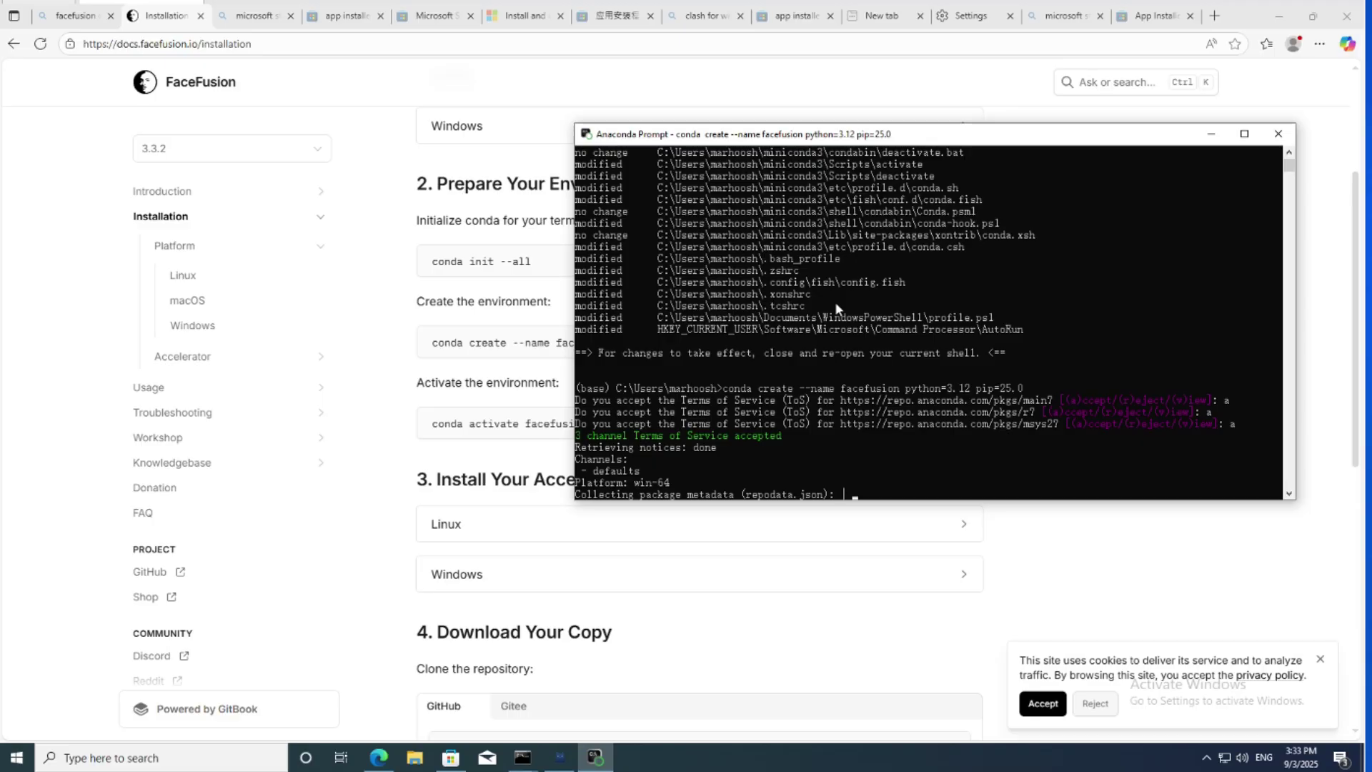
{"action": "type", "text": "y"}
{"action": "key", "text": "Return"}
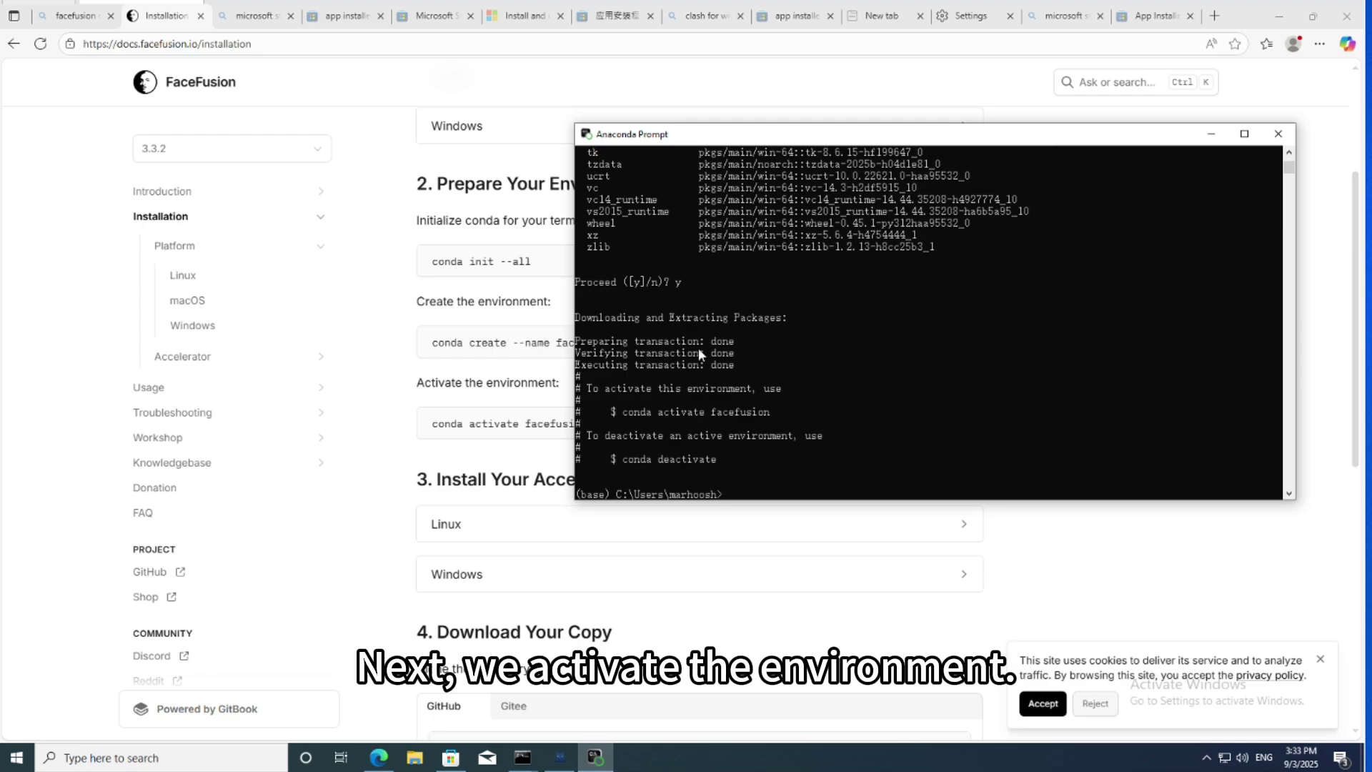
Step: Run 'conda activate facefusion' so the prompt changes from (base) to (facefusion)
{"action": "left_click", "coordinate": [389, 401]}
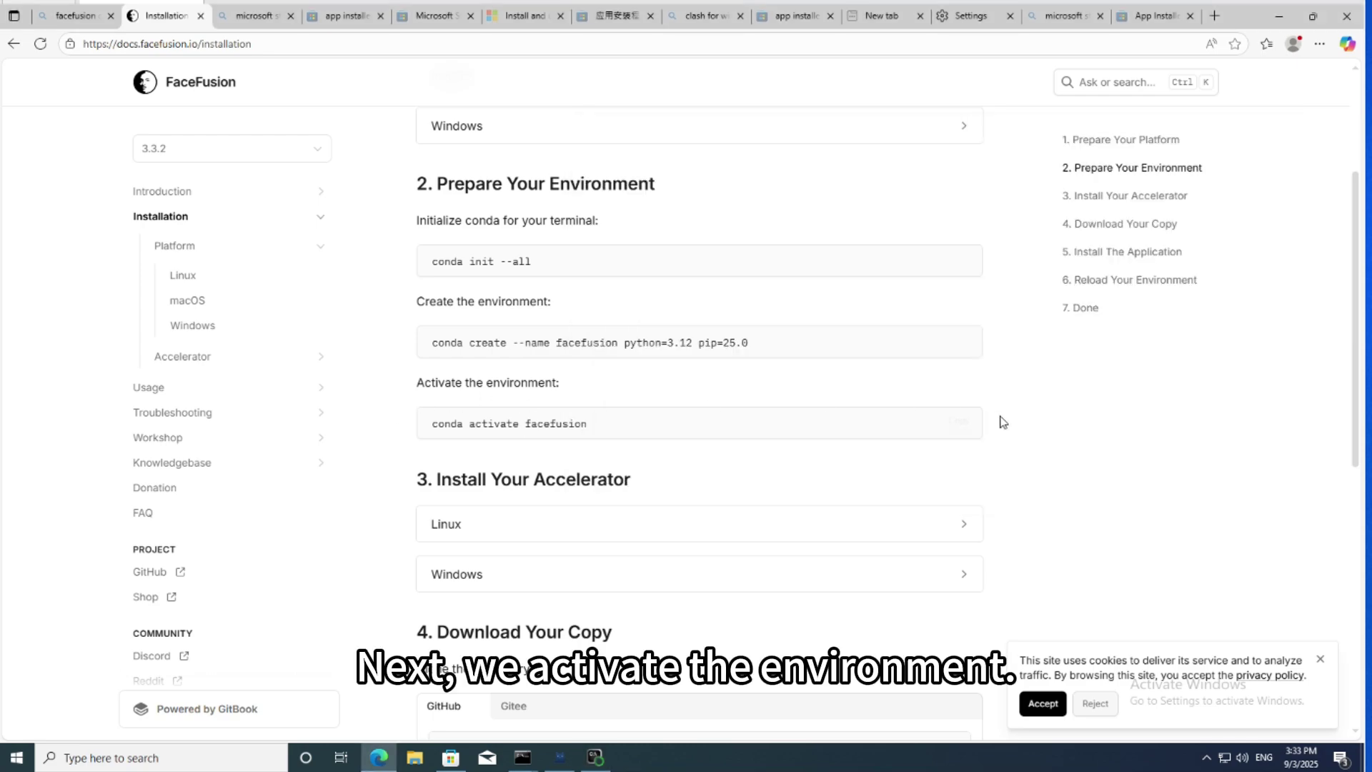
{"action": "left_click", "coordinate": [960, 427]}
{"action": "key", "text": "alt+Tab"}
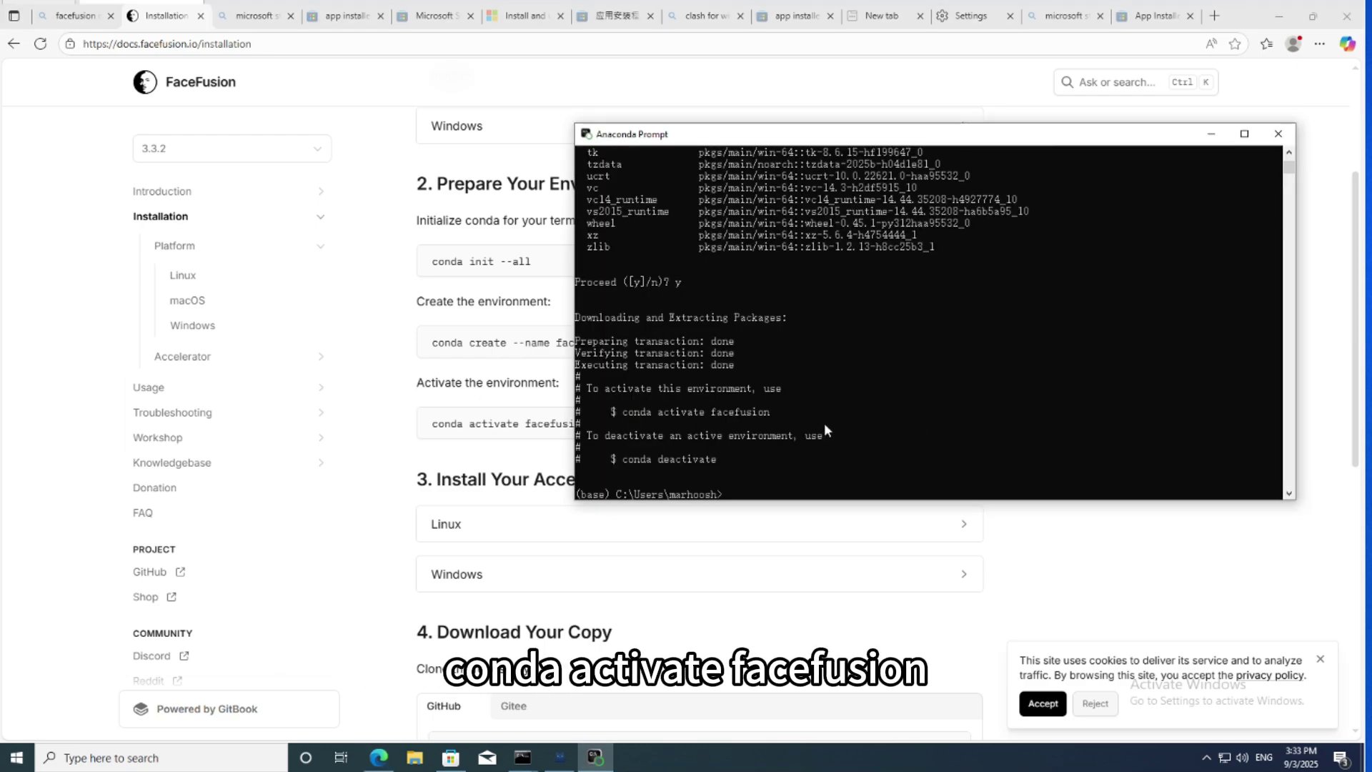
{"action": "key", "text": "ctrl+v"}
{"action": "key", "text": "Return"}
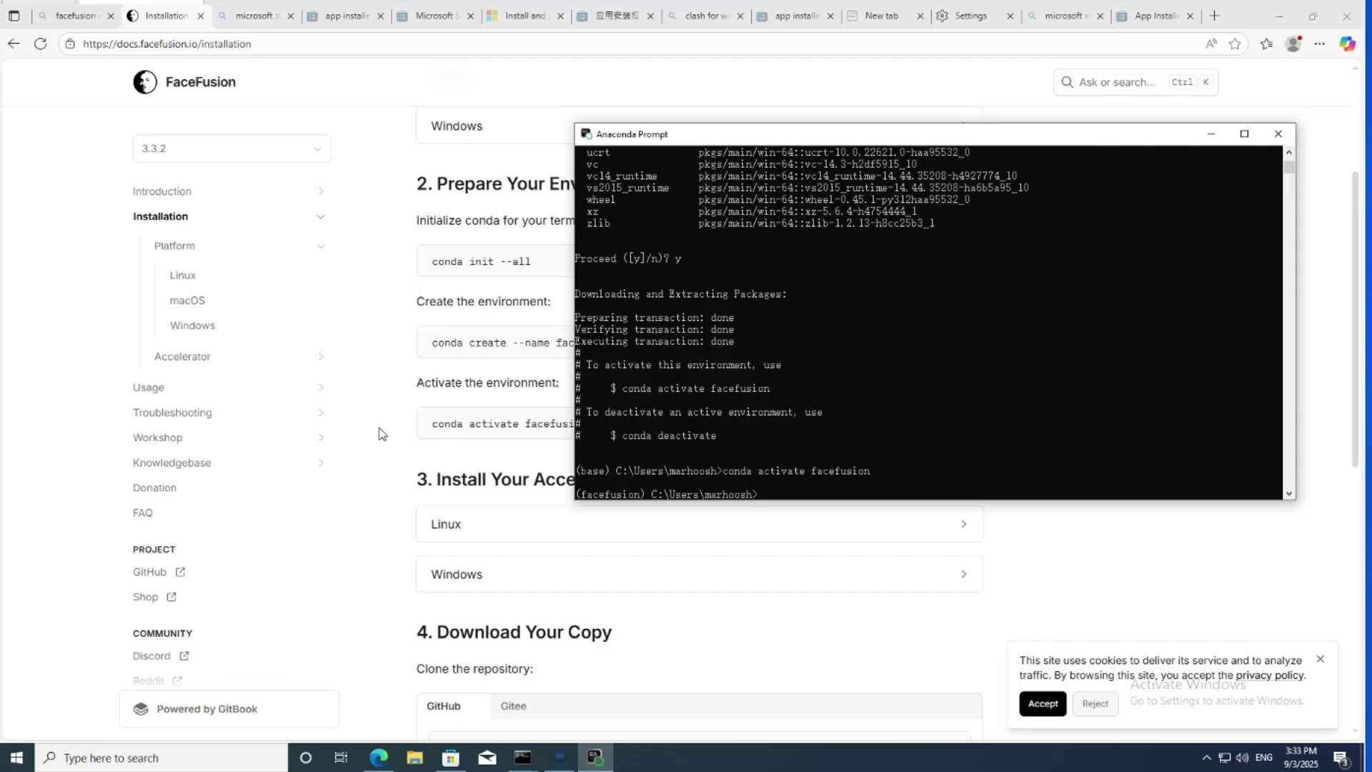
Step: Run the CUDA install command from the docs' Windows accelerator section and confirm with y
{"action": "left_click", "coordinate": [386, 434]}
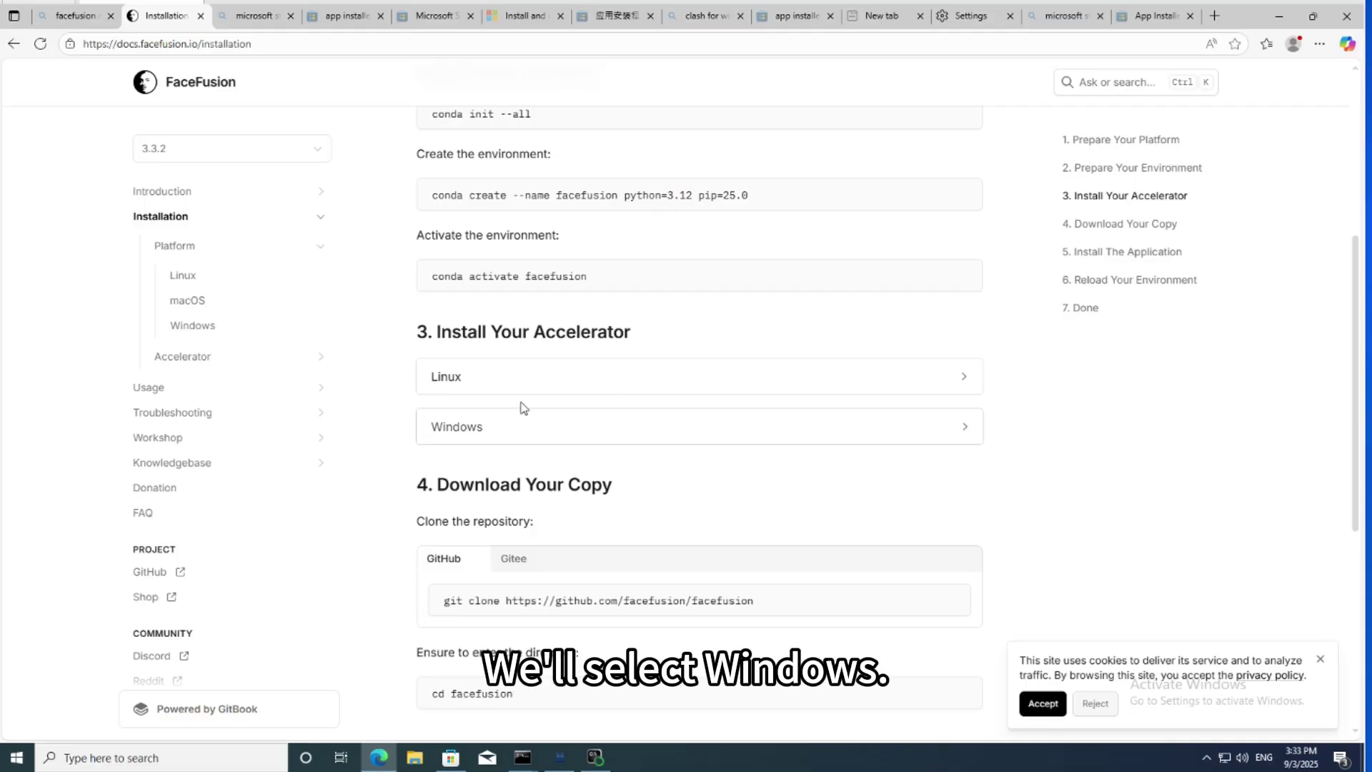
{"action": "left_click", "coordinate": [602, 427]}
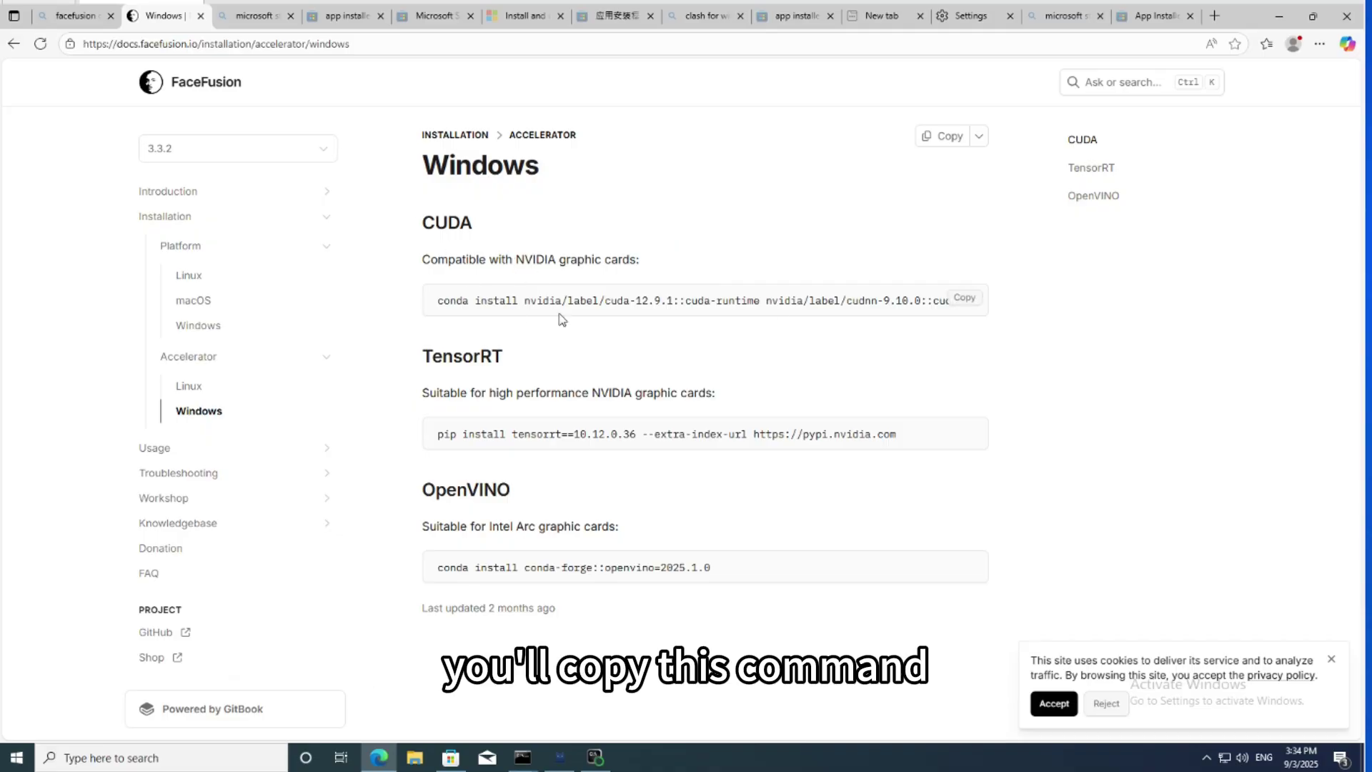
{"action": "left_click", "coordinate": [964, 301]}
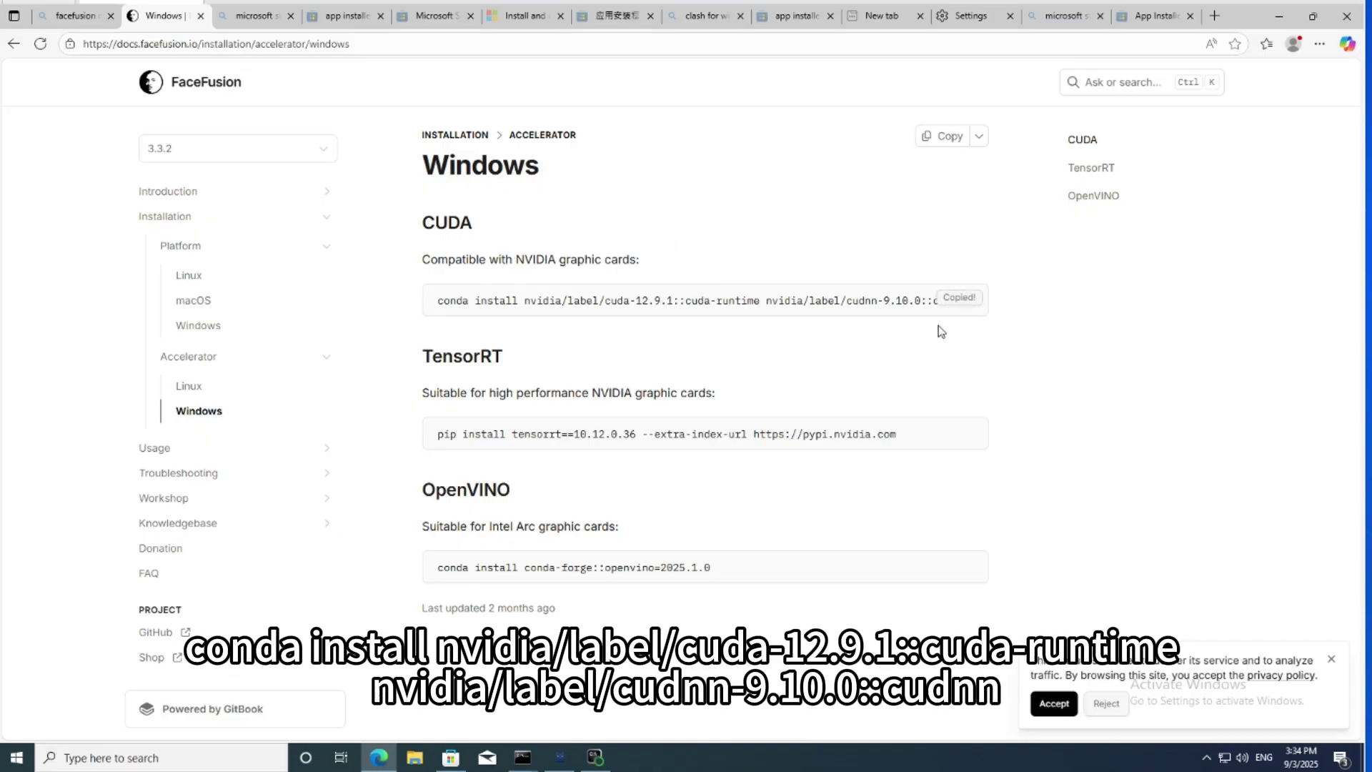
{"action": "key", "text": "alt+Tab"}
{"action": "key", "text": "ctrl+v"}
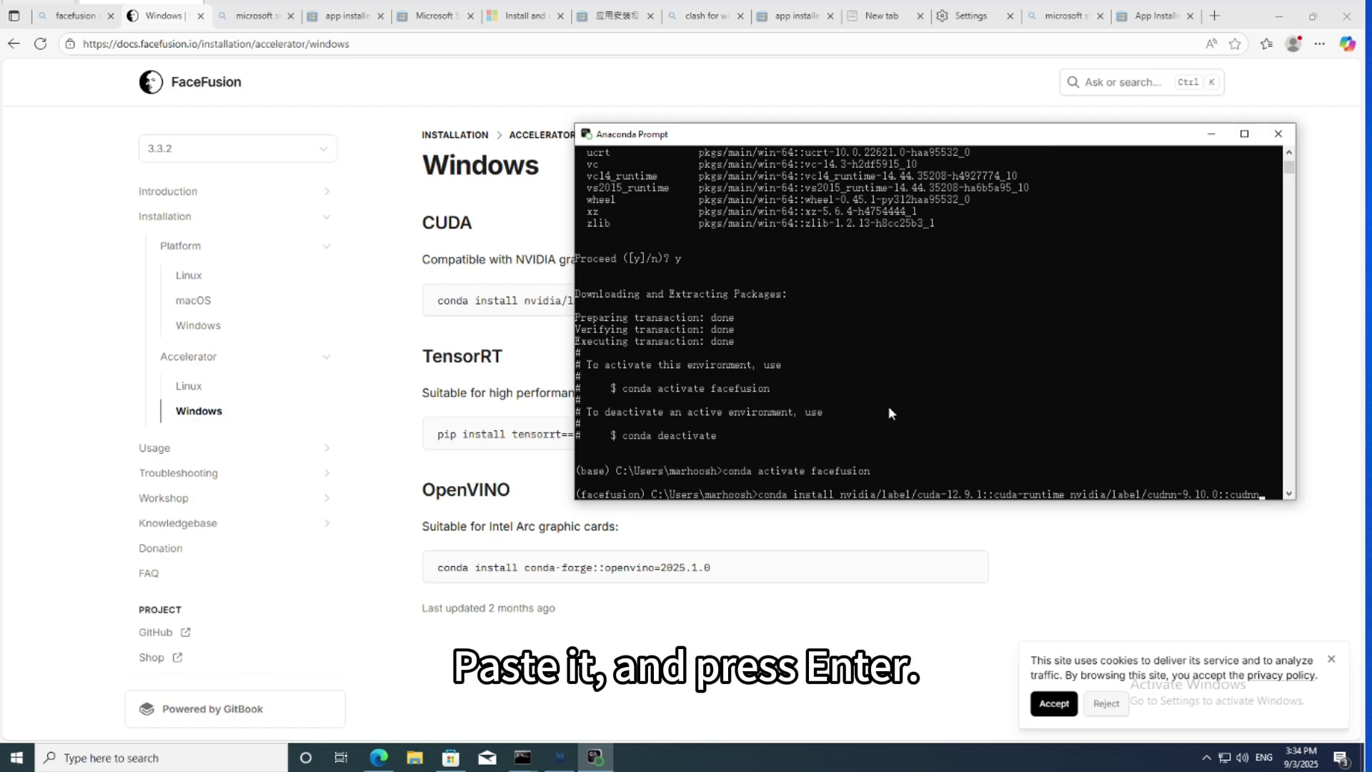
{"action": "key", "text": "Return"}
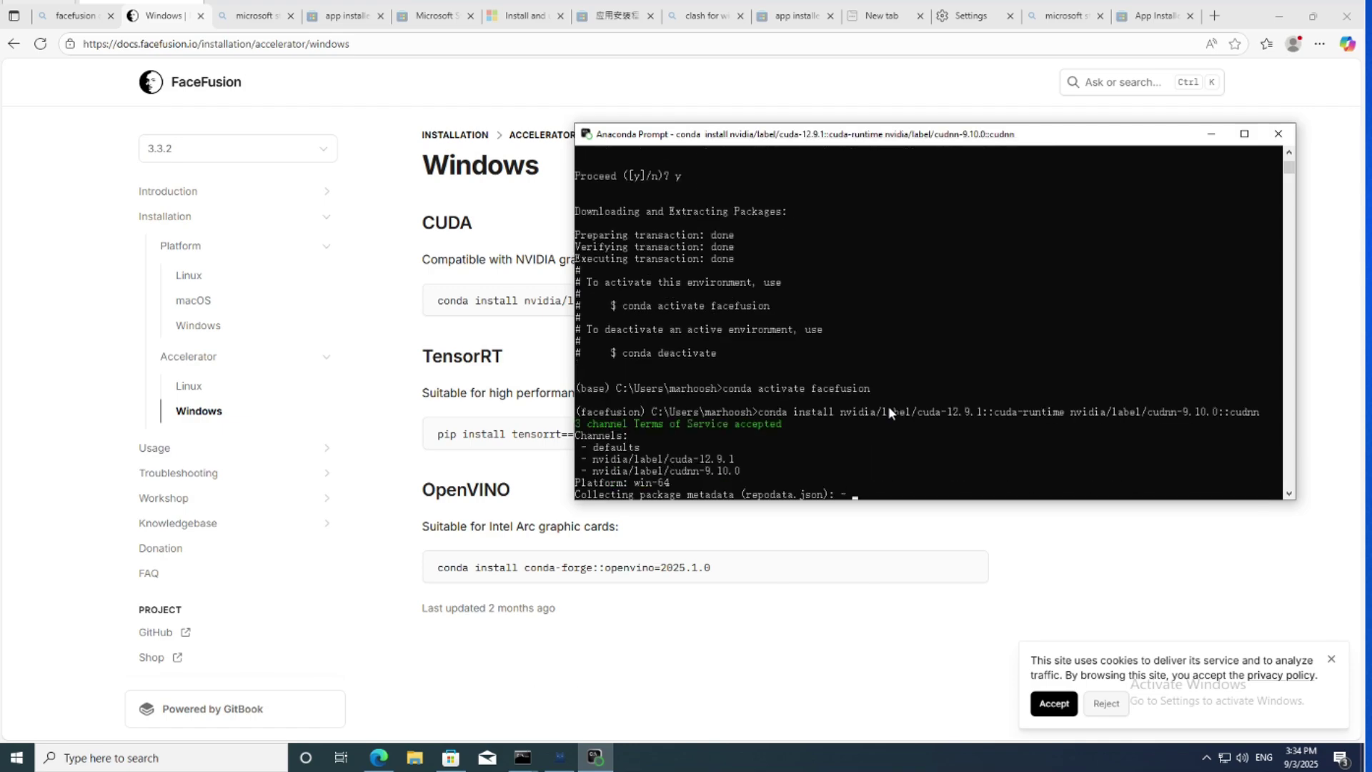
{"action": "type", "text": "y"}
{"action": "key", "text": "Return"}
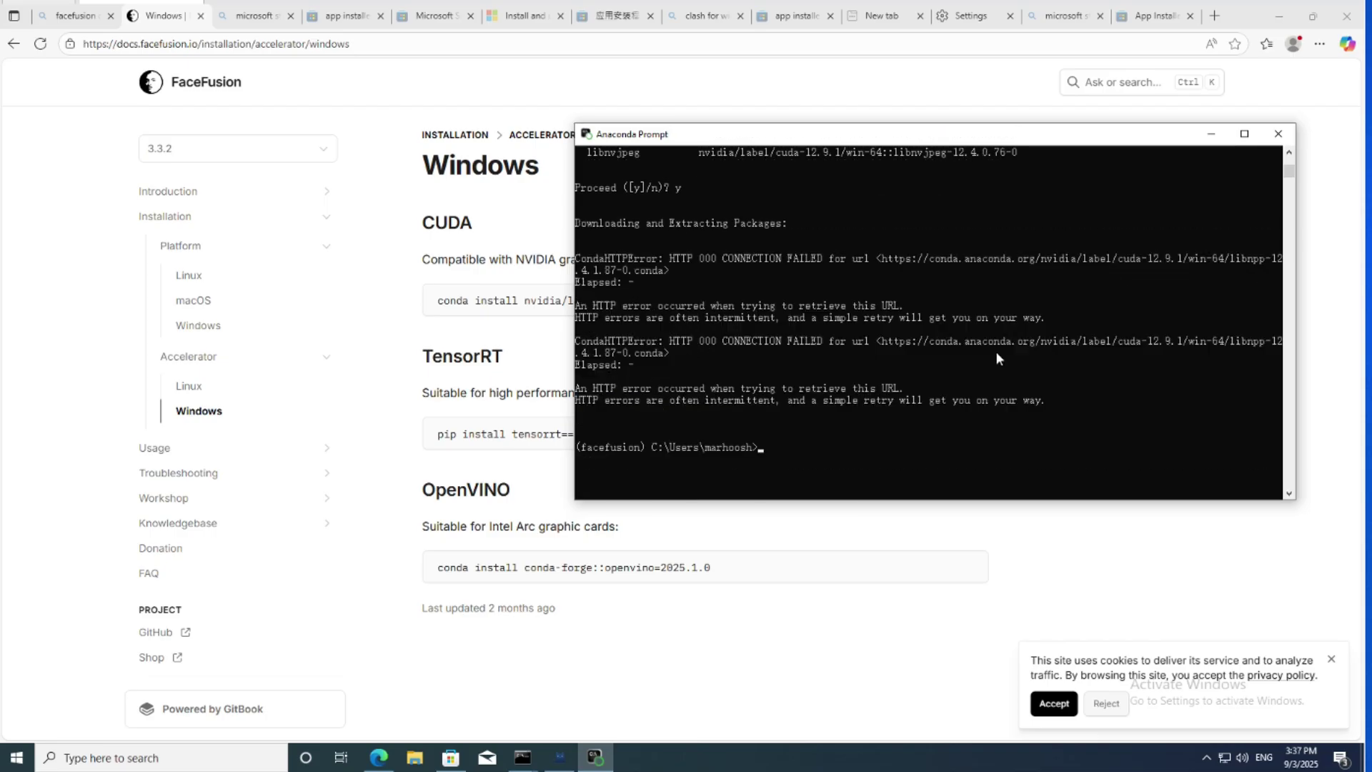
Step: After the failed download, rerun the command and confirm, installing CUDA 12.9.1 and cuDNN 9.10.0
{"action": "left_click", "coordinate": [872, 411]}
{"action": "right_click", "coordinate": [844, 431]}
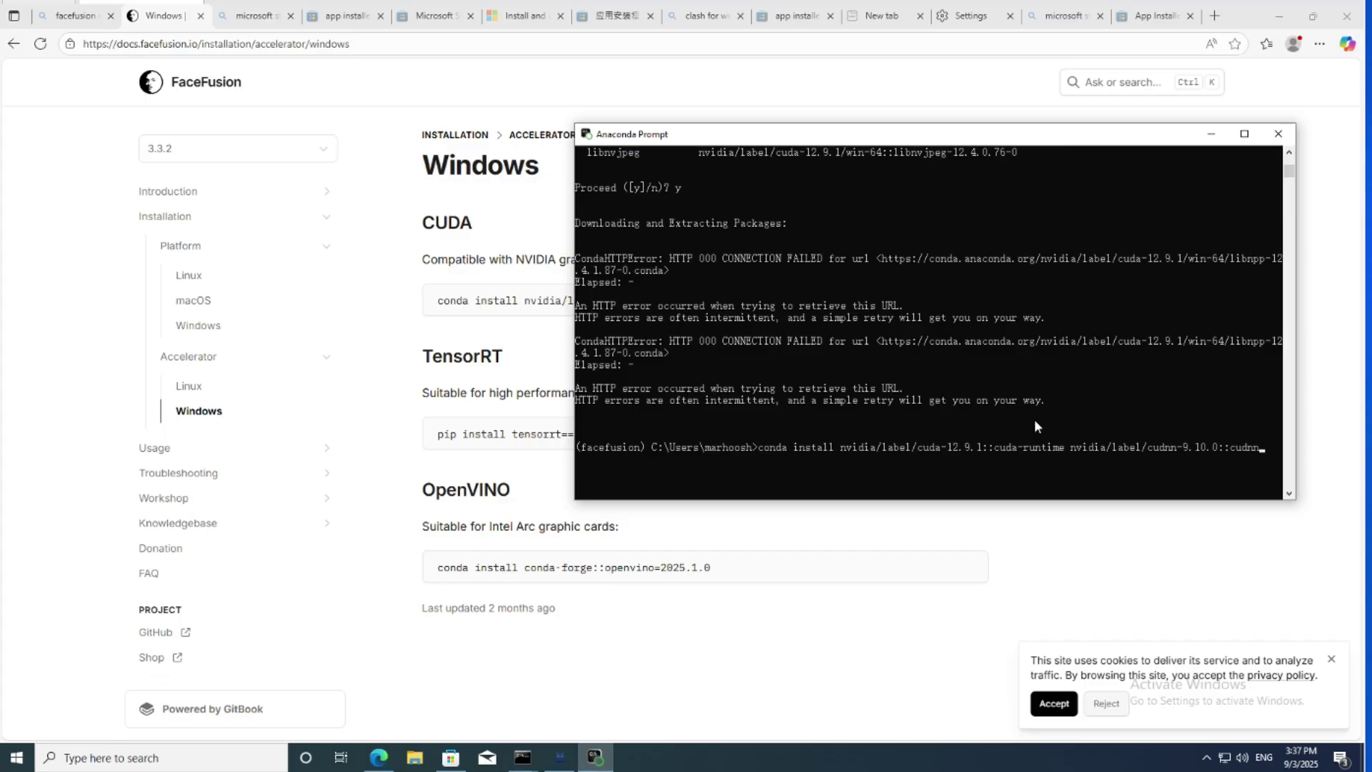
{"action": "key", "text": "Return"}
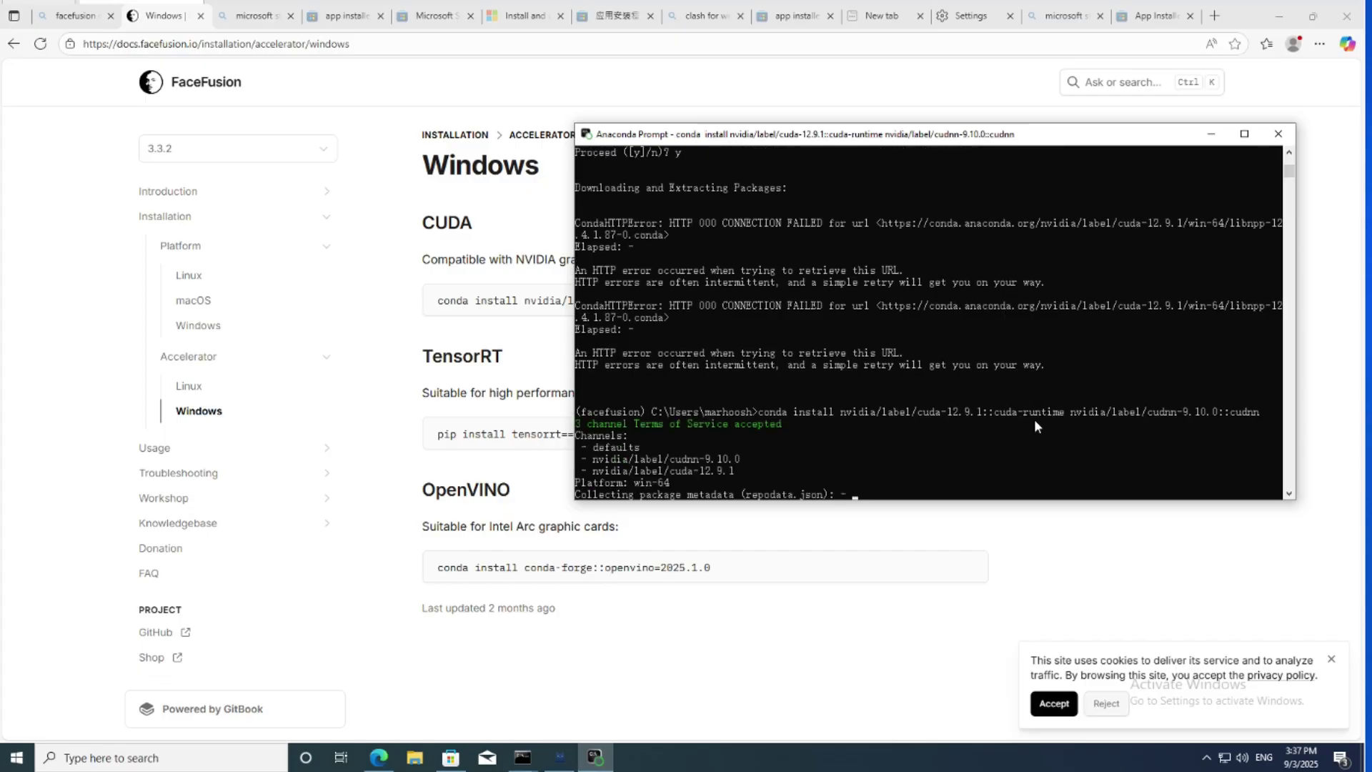
{"action": "type", "text": "y"}
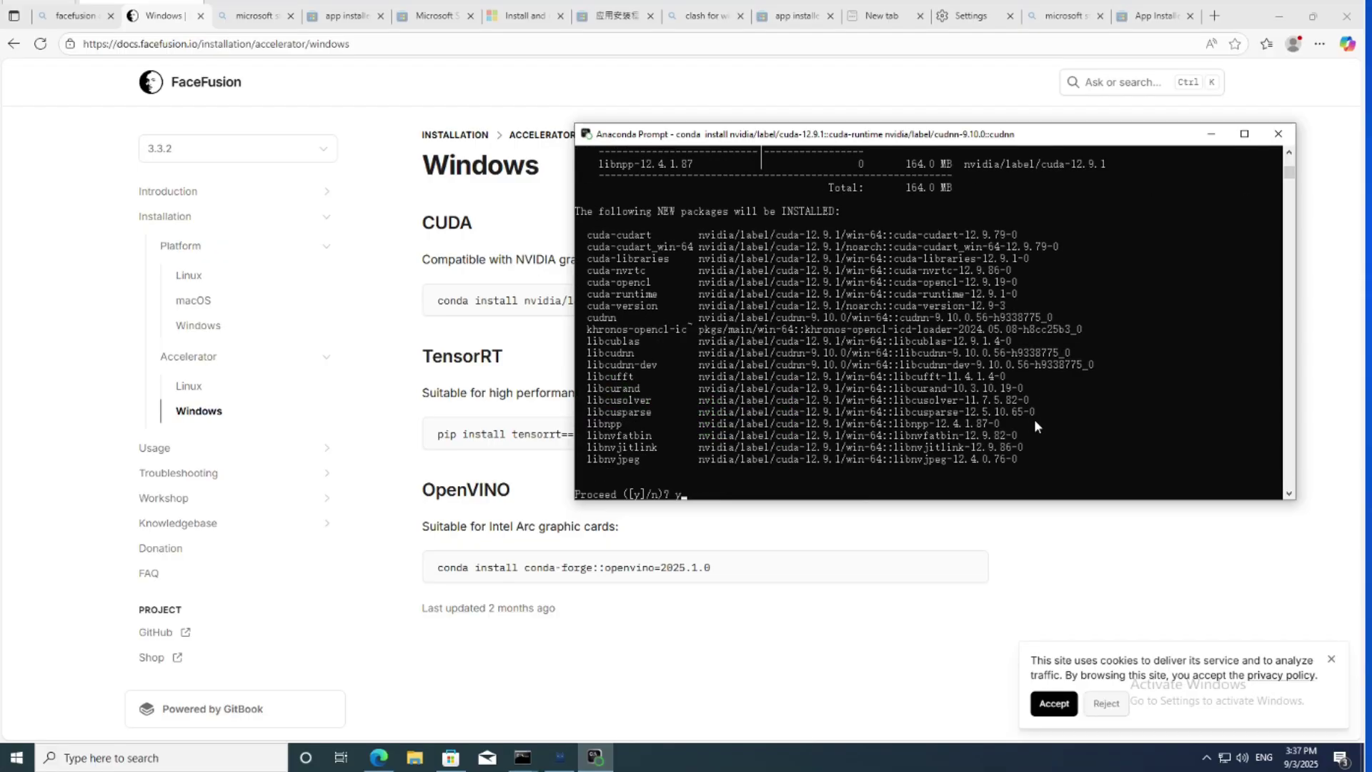
{"action": "key", "text": "Return"}
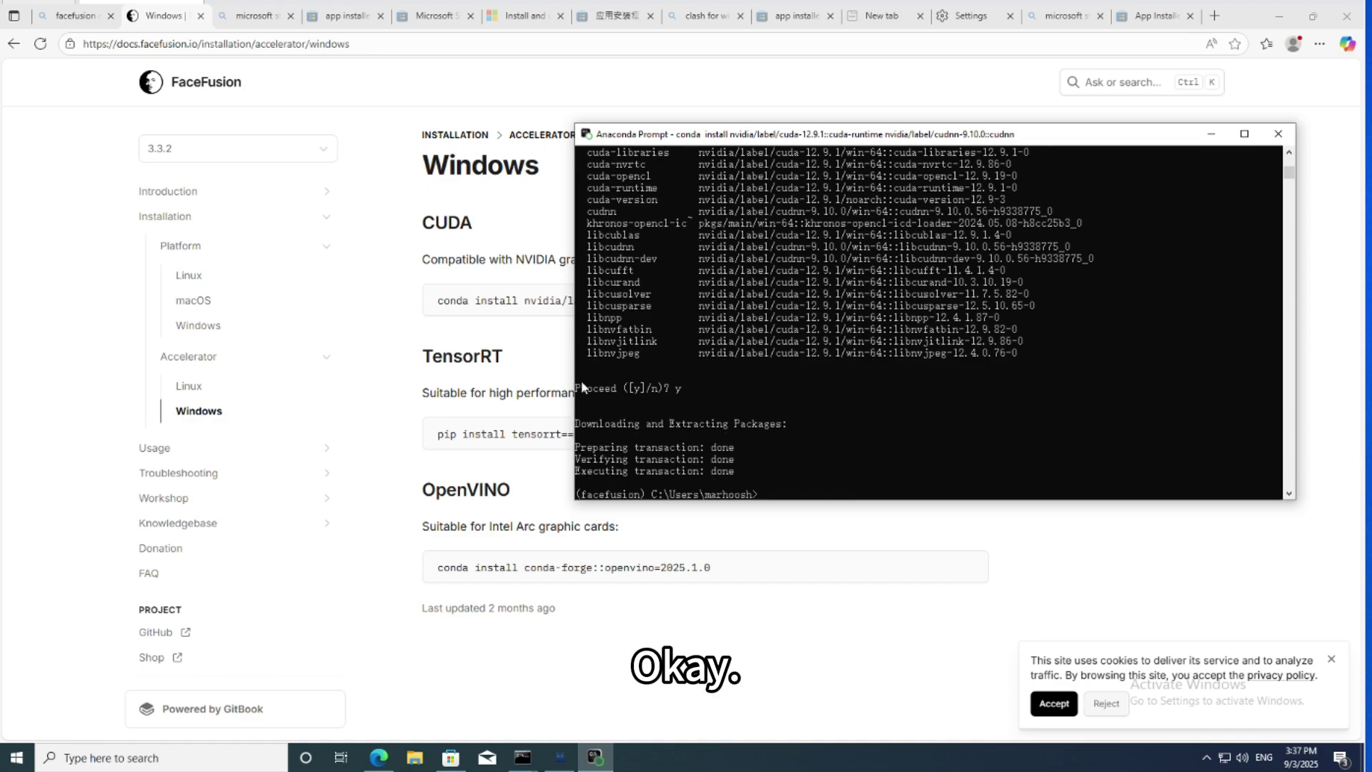
Step: Install TensorRT 10.12.0.36 with the pip command copied from the docs
{"action": "left_click", "coordinate": [421, 364]}
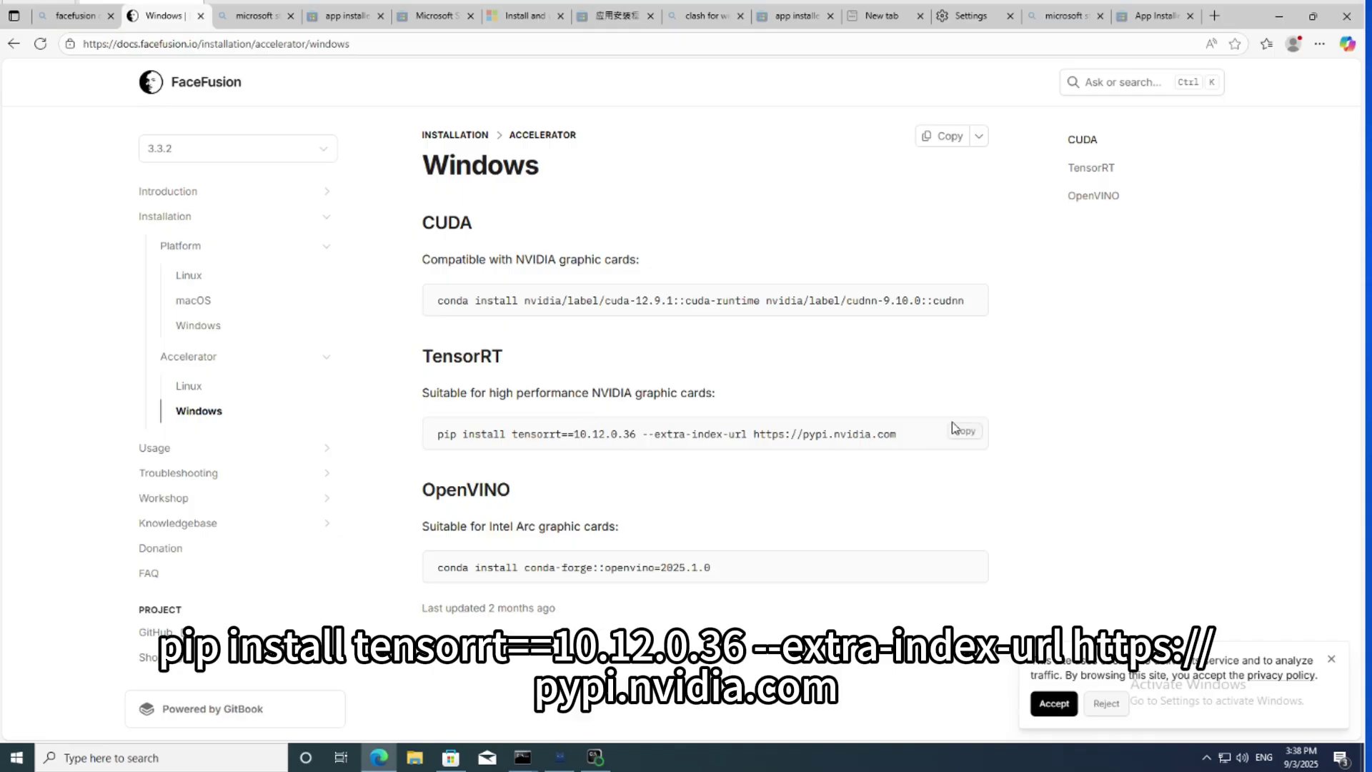
{"action": "left_click", "coordinate": [965, 445]}
{"action": "key", "text": "alt+Tab"}
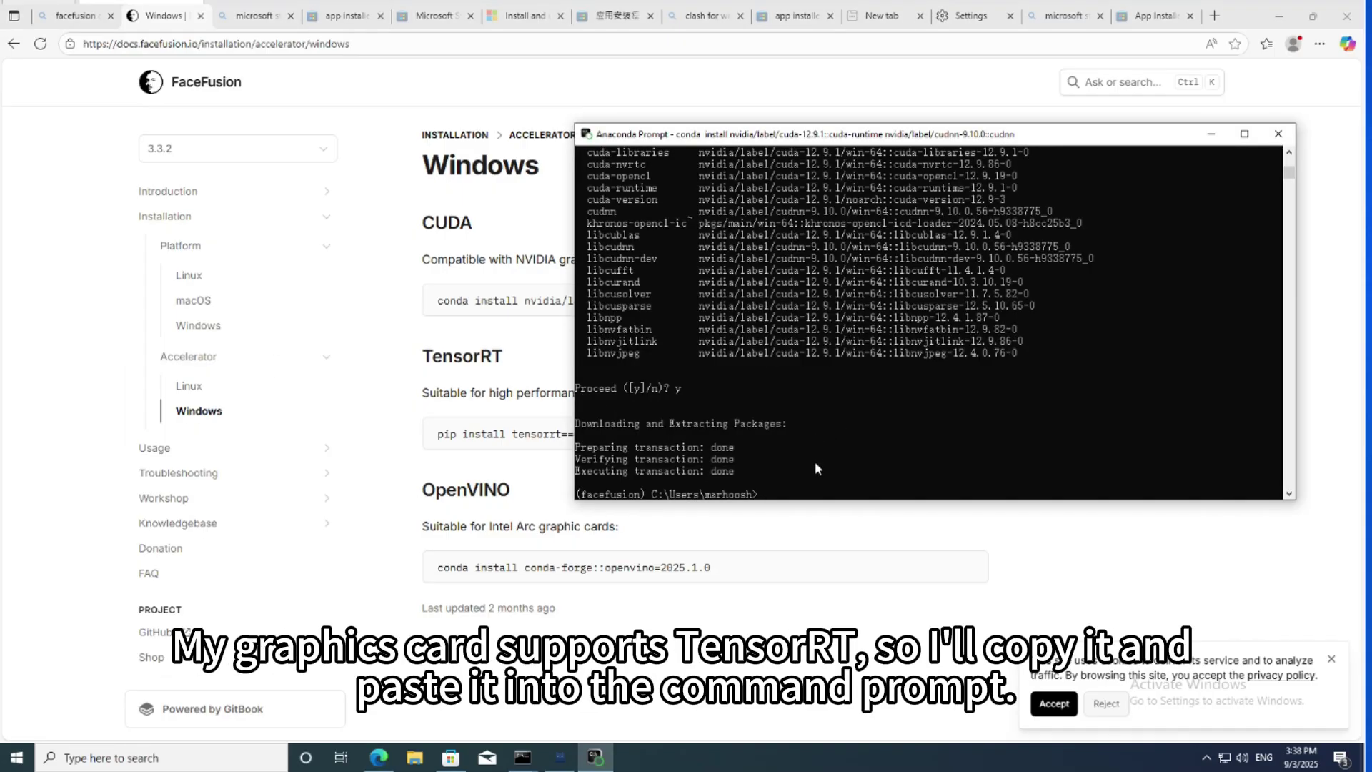
{"action": "key", "text": "ctrl+v"}
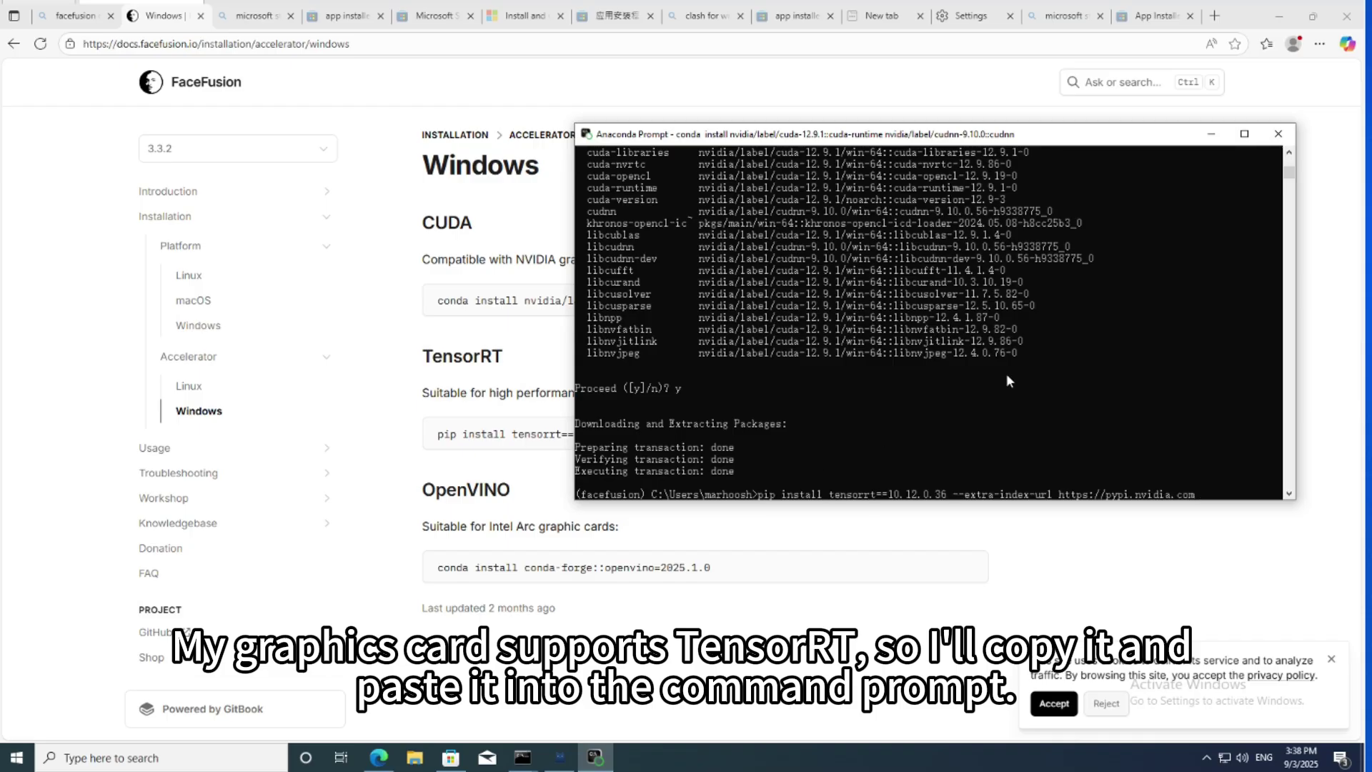
{"action": "key", "text": "Return"}
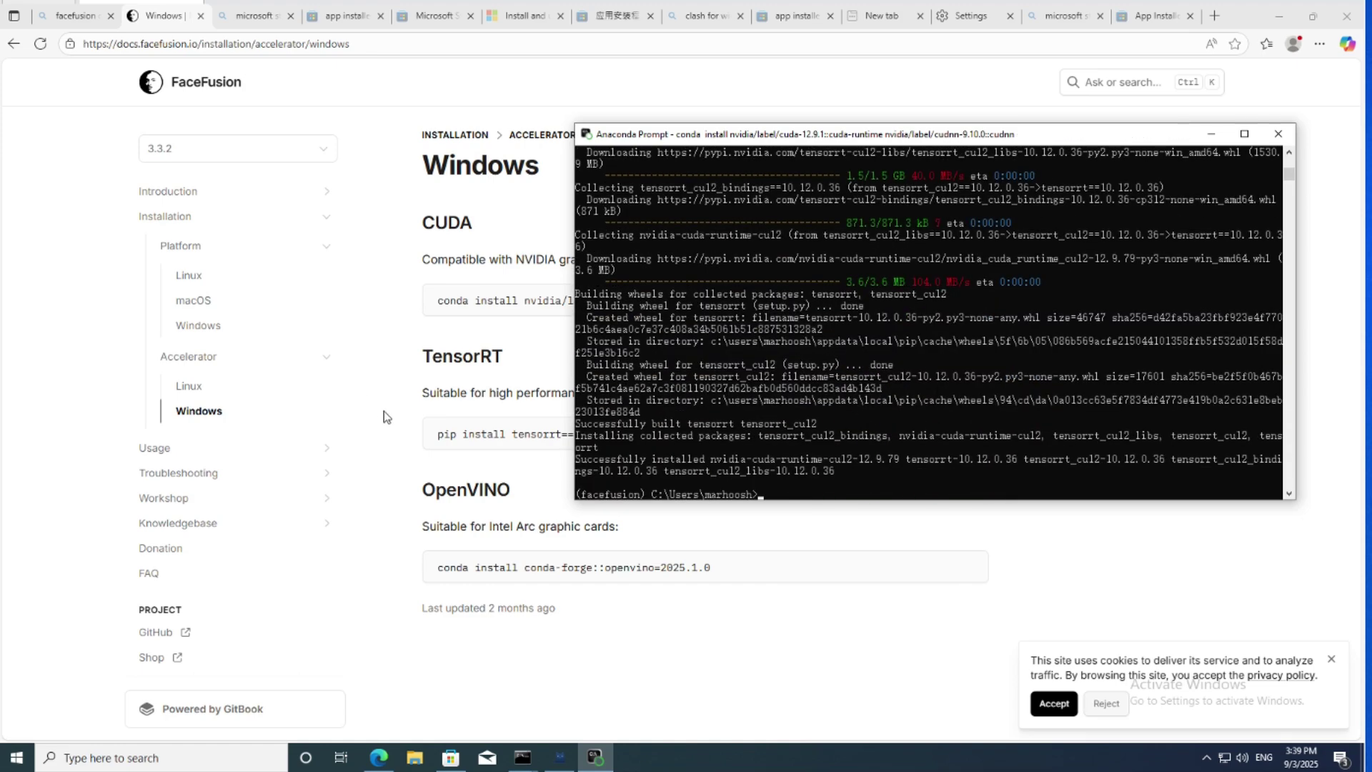
Step: Return to the docs Installation page's Download Your Copy step and open File Explorer
{"action": "left_click", "coordinate": [387, 416]}
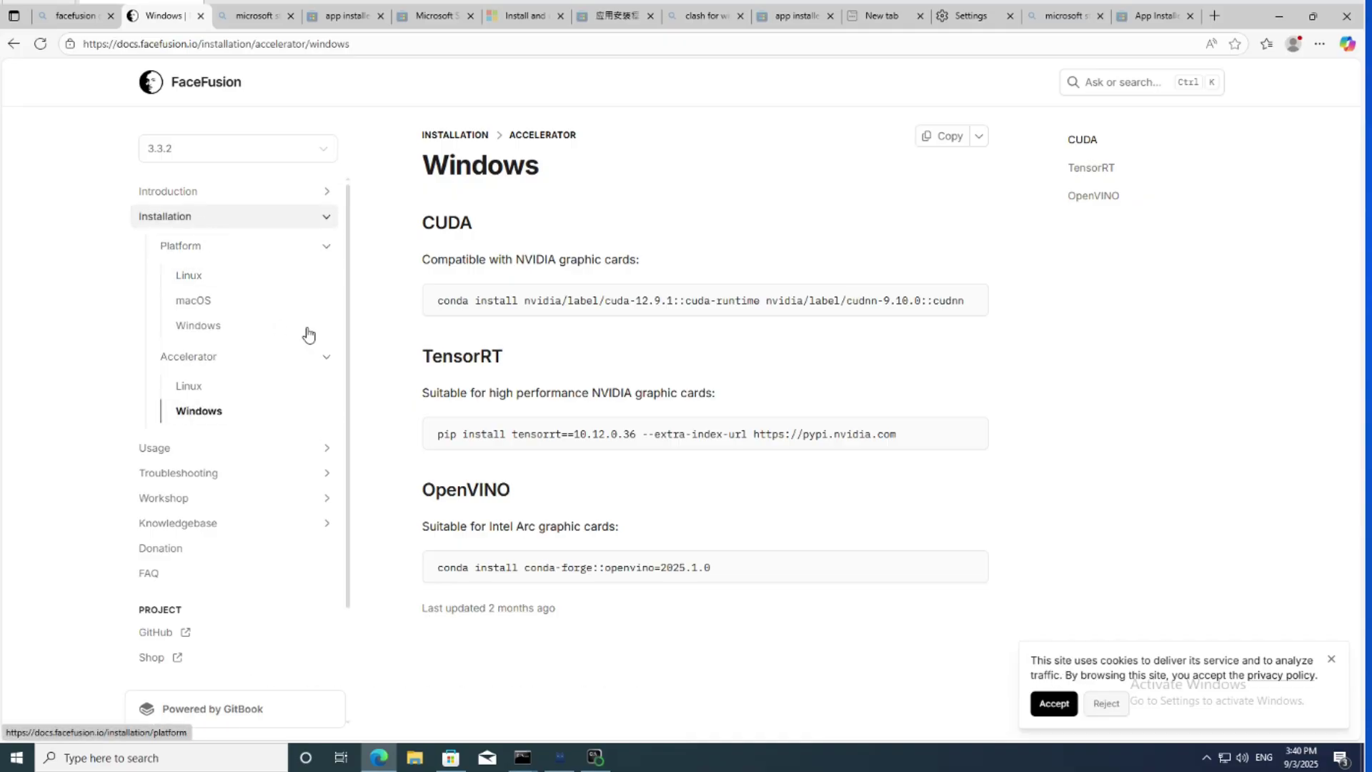
{"action": "left_click", "coordinate": [199, 219]}
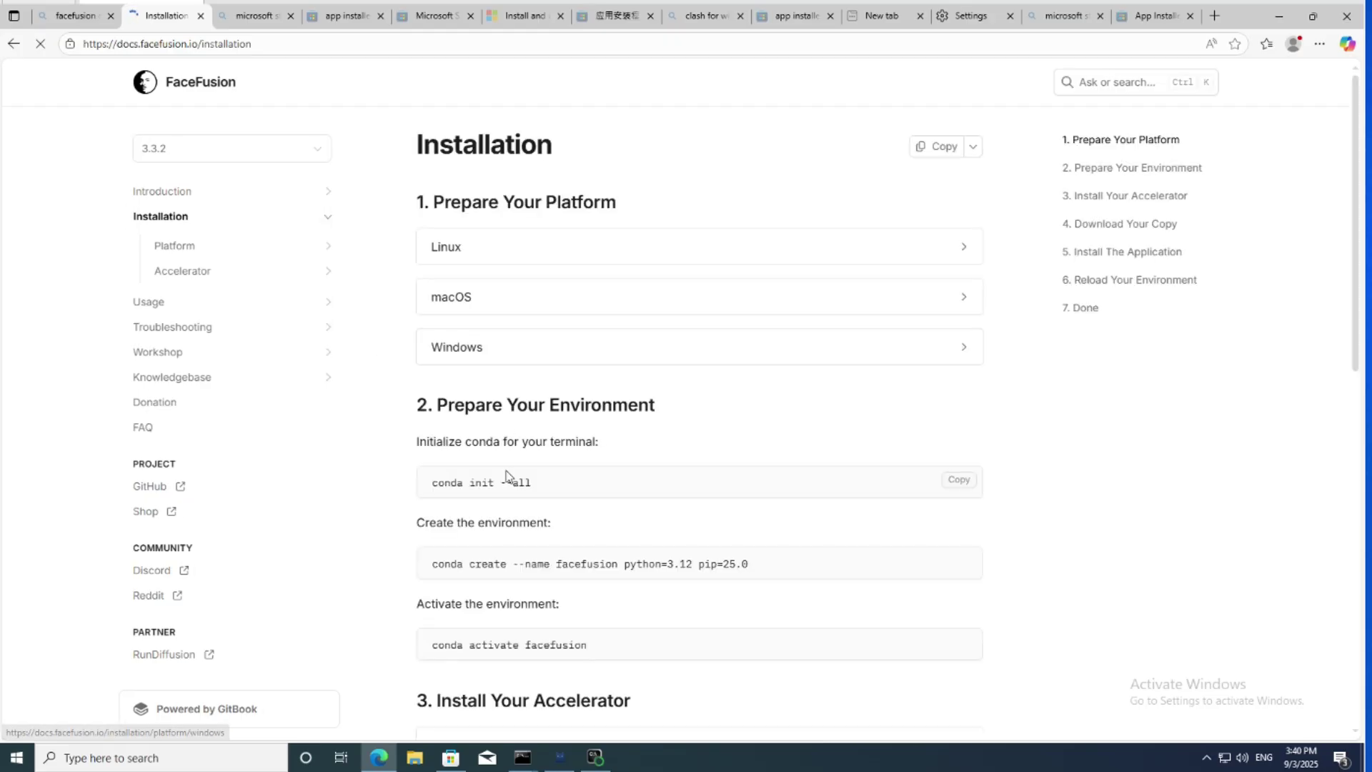
{"action": "scroll", "coordinate": [512, 472], "scroll_direction": "down", "scroll_amount": 5}
{"action": "scroll", "coordinate": [512, 472], "scroll_direction": "down", "scroll_amount": 2}
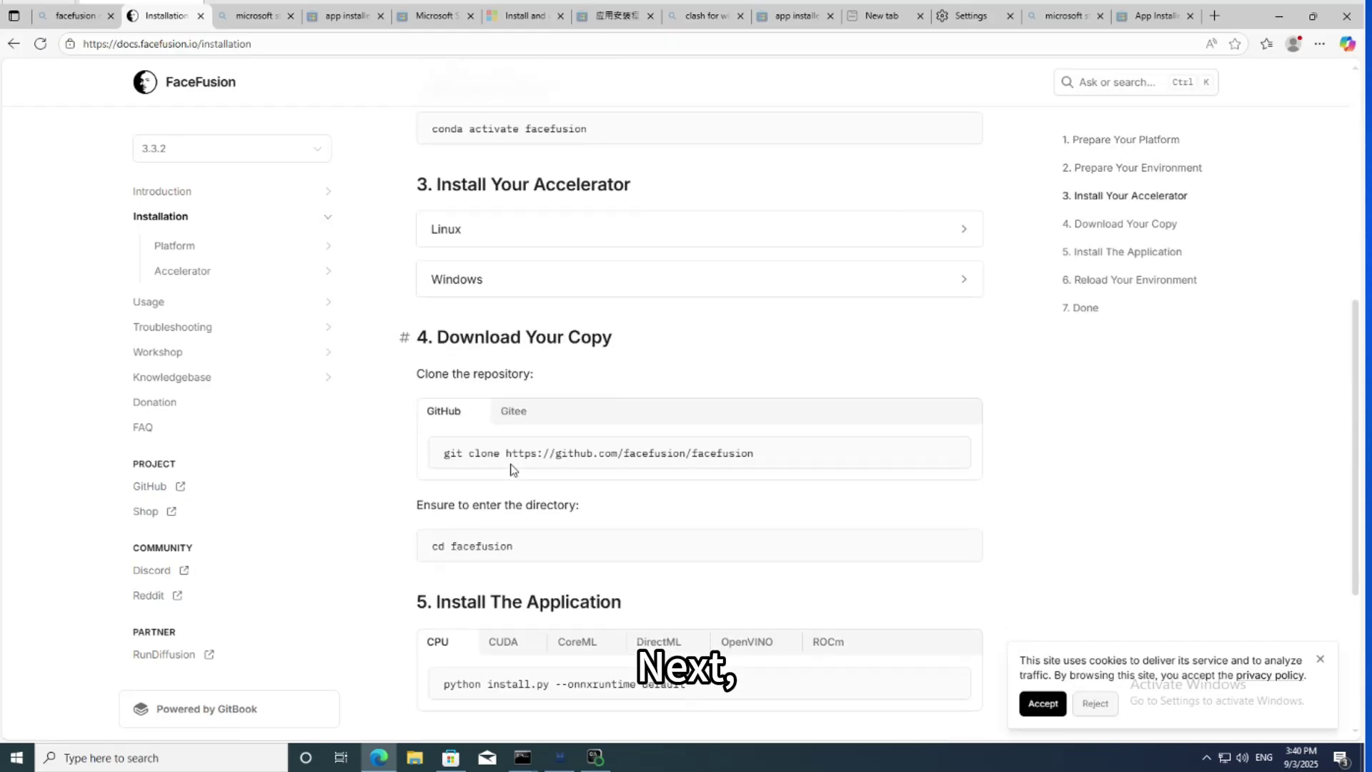
{"action": "scroll", "coordinate": [498, 393], "scroll_direction": "down", "scroll_amount": 1}
{"action": "scroll", "coordinate": [498, 393], "scroll_direction": "down", "scroll_amount": 1}
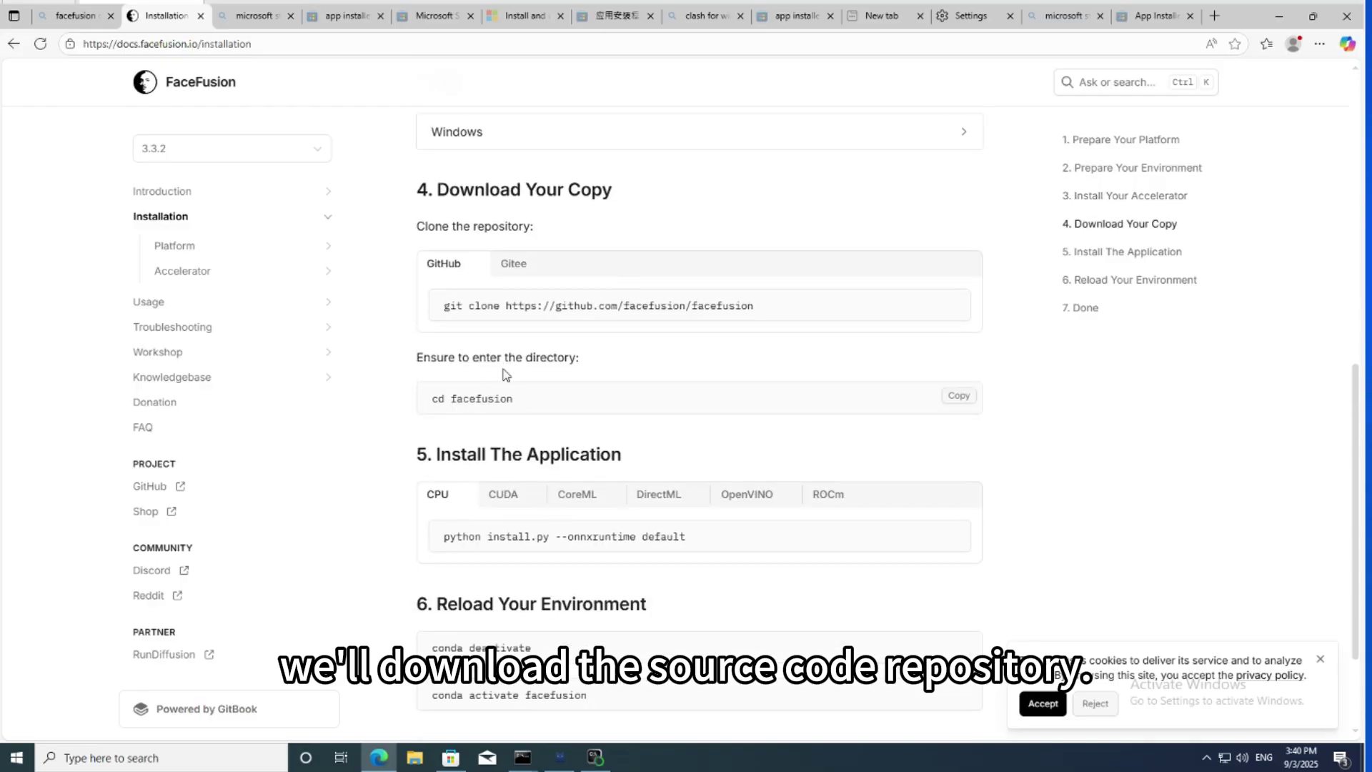
{"action": "left_click", "coordinate": [416, 756]}
Step: Browse to C:\ai in File Explorer and enter cmd in its address bar
{"action": "left_click", "coordinate": [319, 391]}
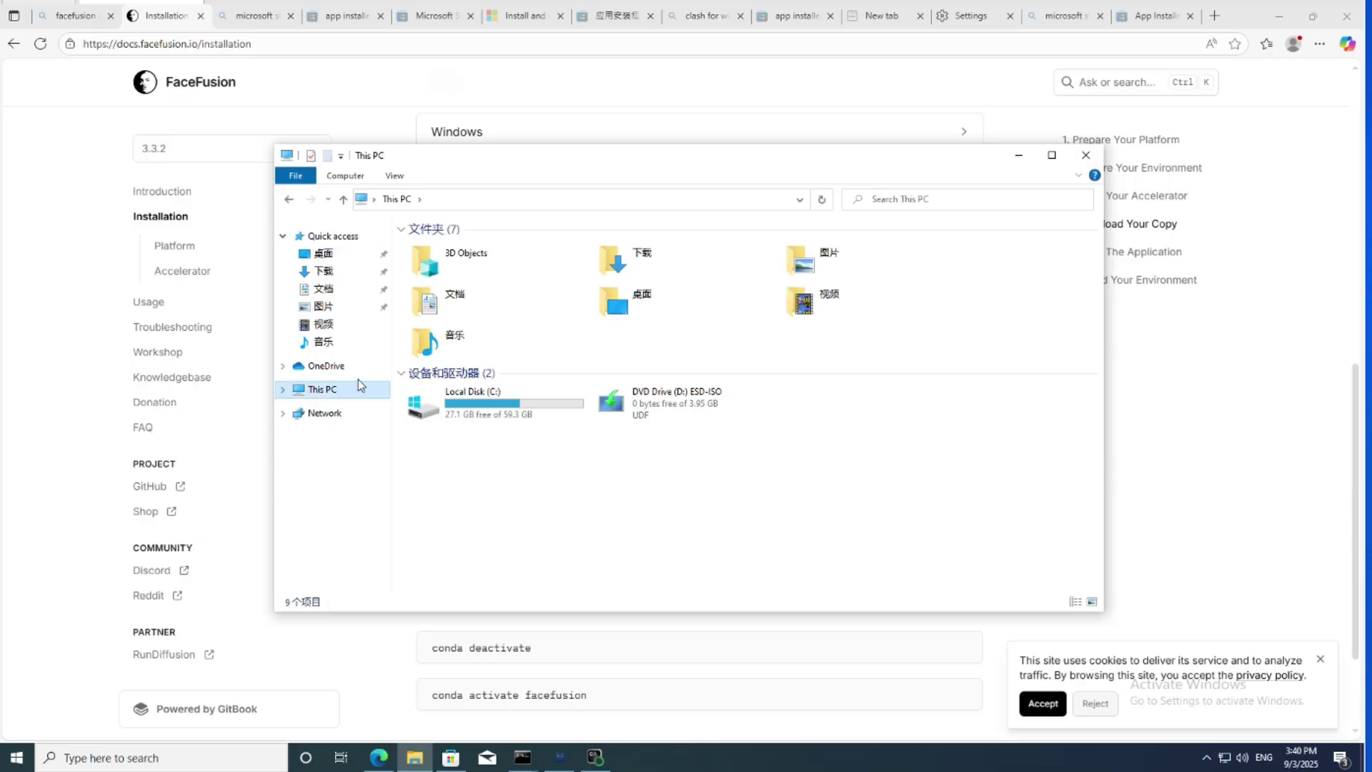
{"action": "double_click", "coordinate": [527, 412]}
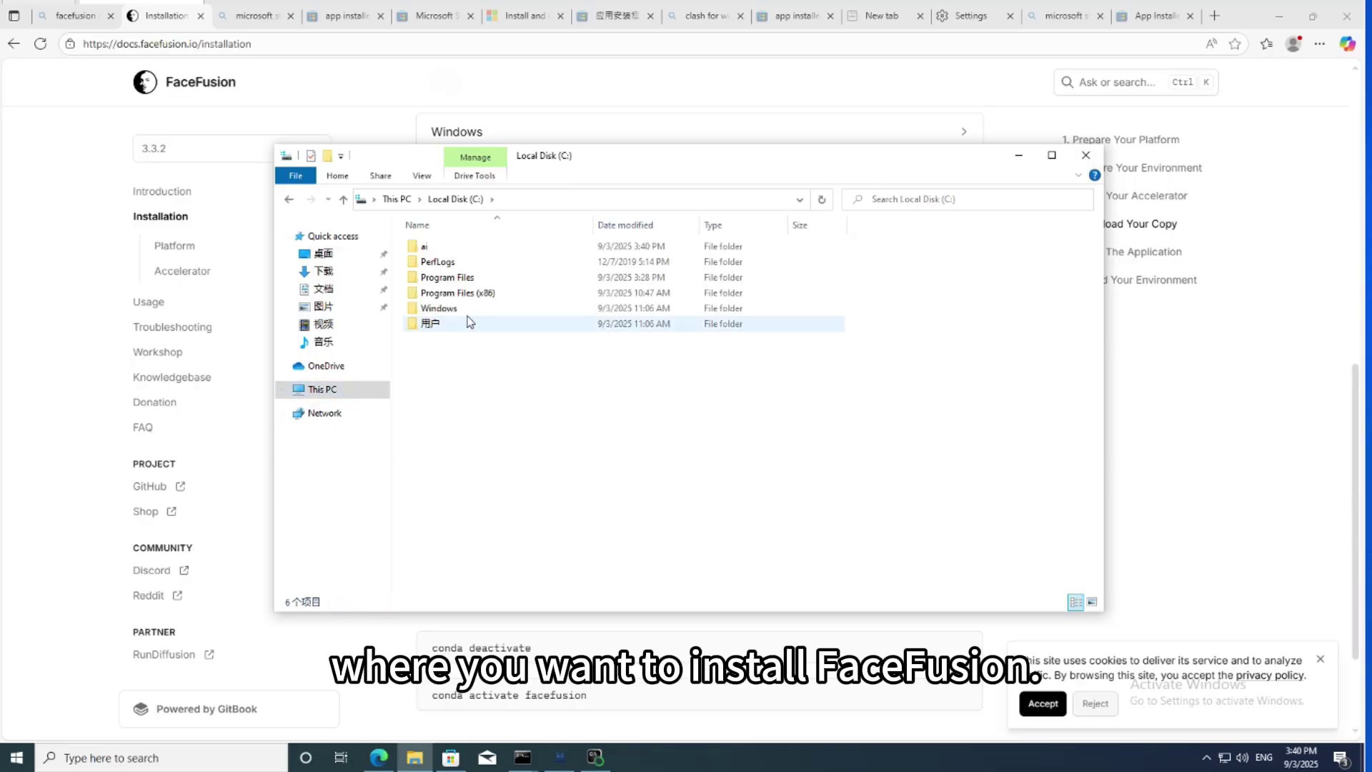
{"action": "double_click", "coordinate": [471, 254]}
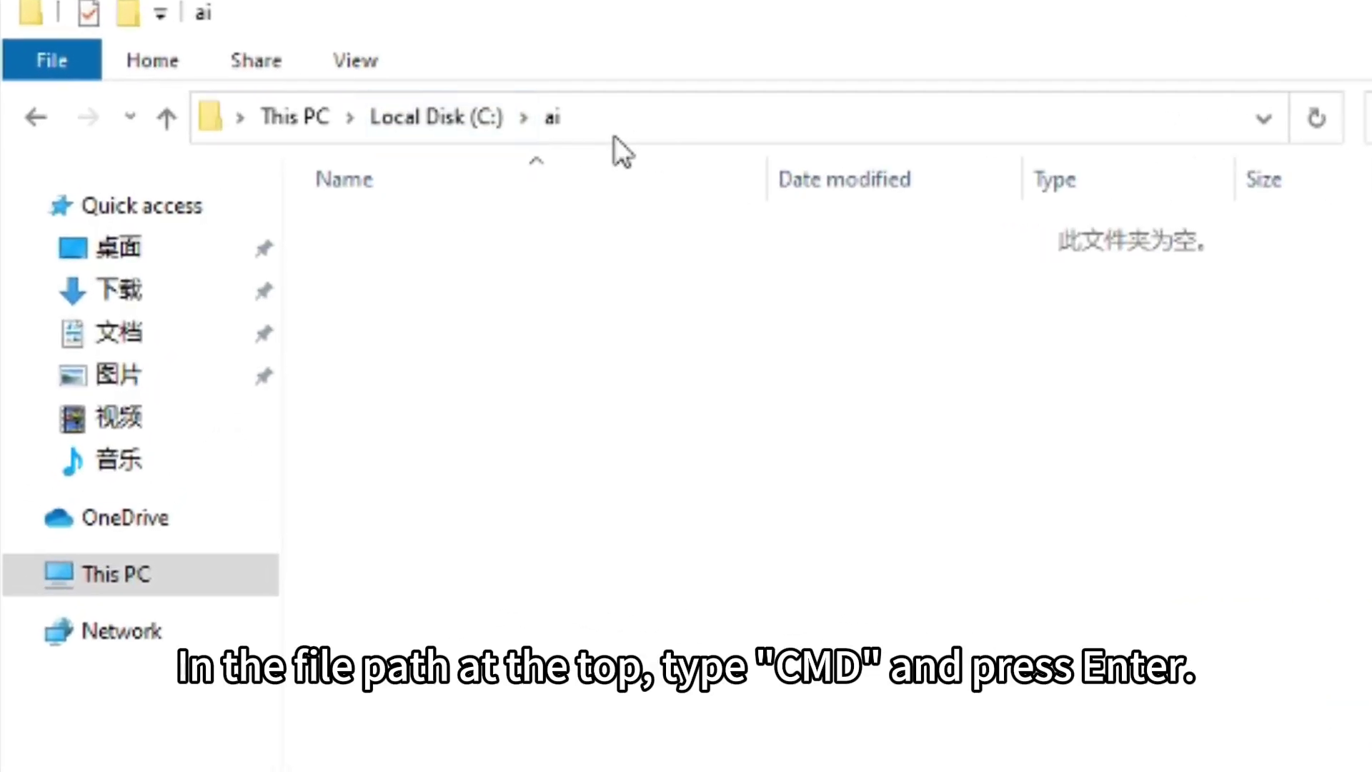
{"action": "left_click", "coordinate": [656, 127]}
{"action": "type", "text": "cmd"}
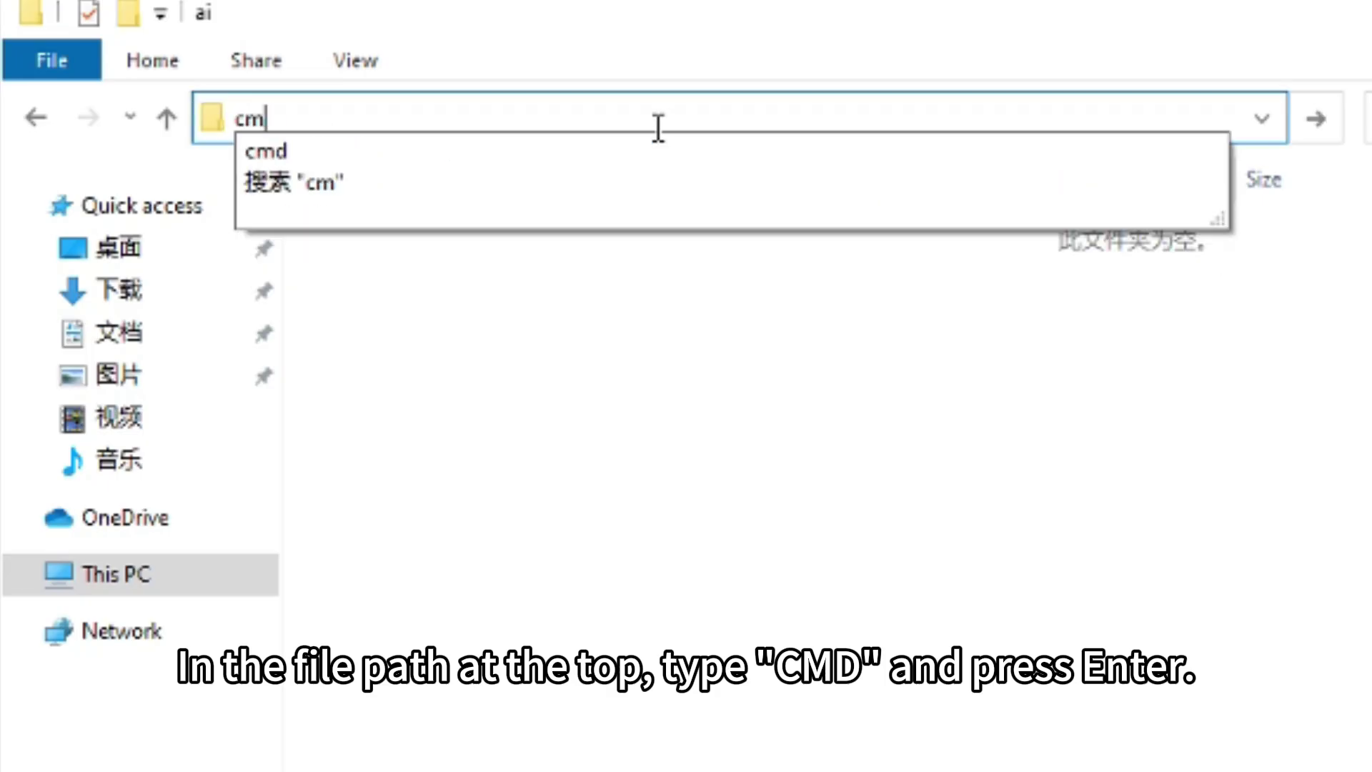
{"action": "key", "text": "Return"}
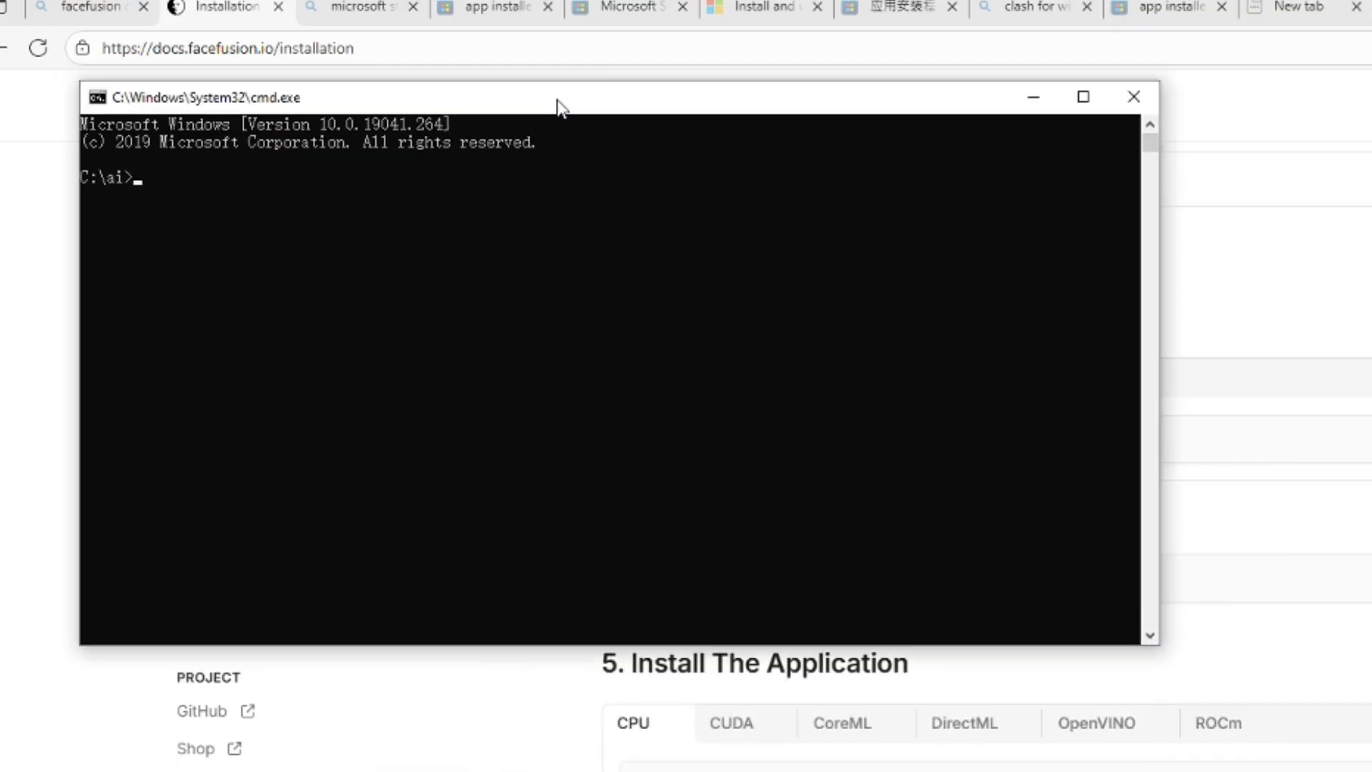
Step: Activate the facefusion environment in the new C:\ai command prompt
{"action": "left_click_drag", "start_coordinate": [551, 95], "coordinate": [1139, 371]}
{"action": "left_click_drag", "start_coordinate": [1139, 371], "coordinate": [762, 611]}
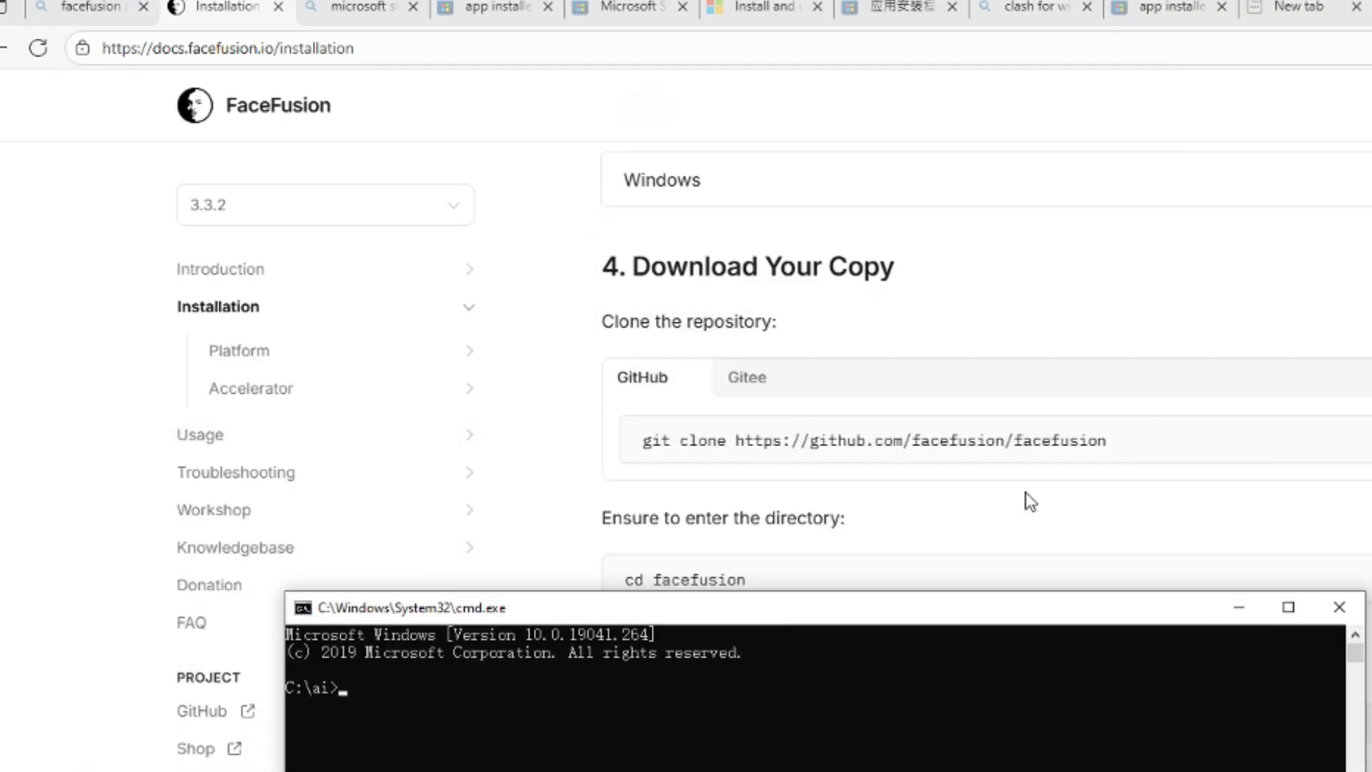
{"action": "scroll", "coordinate": [1026, 500], "scroll_direction": "up", "scroll_amount": 6}
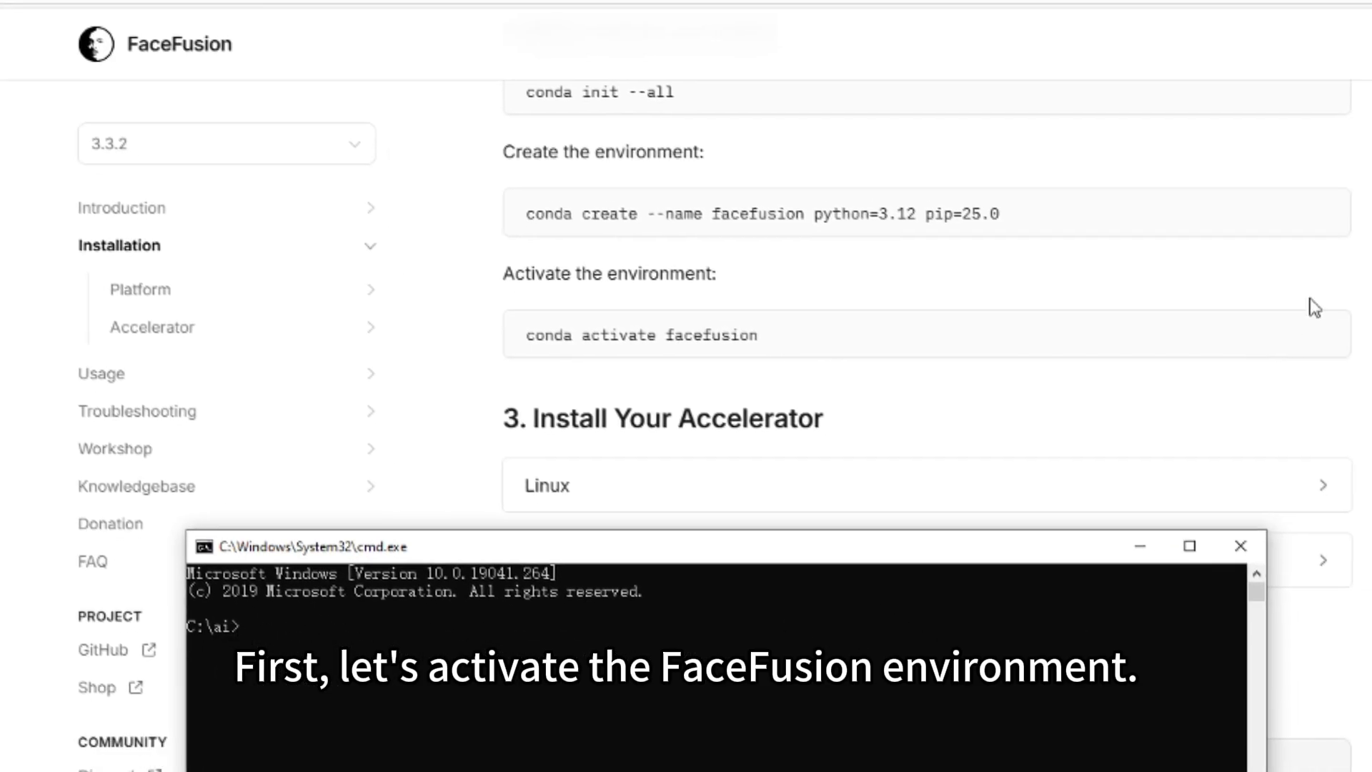
{"action": "left_click", "coordinate": [1310, 333]}
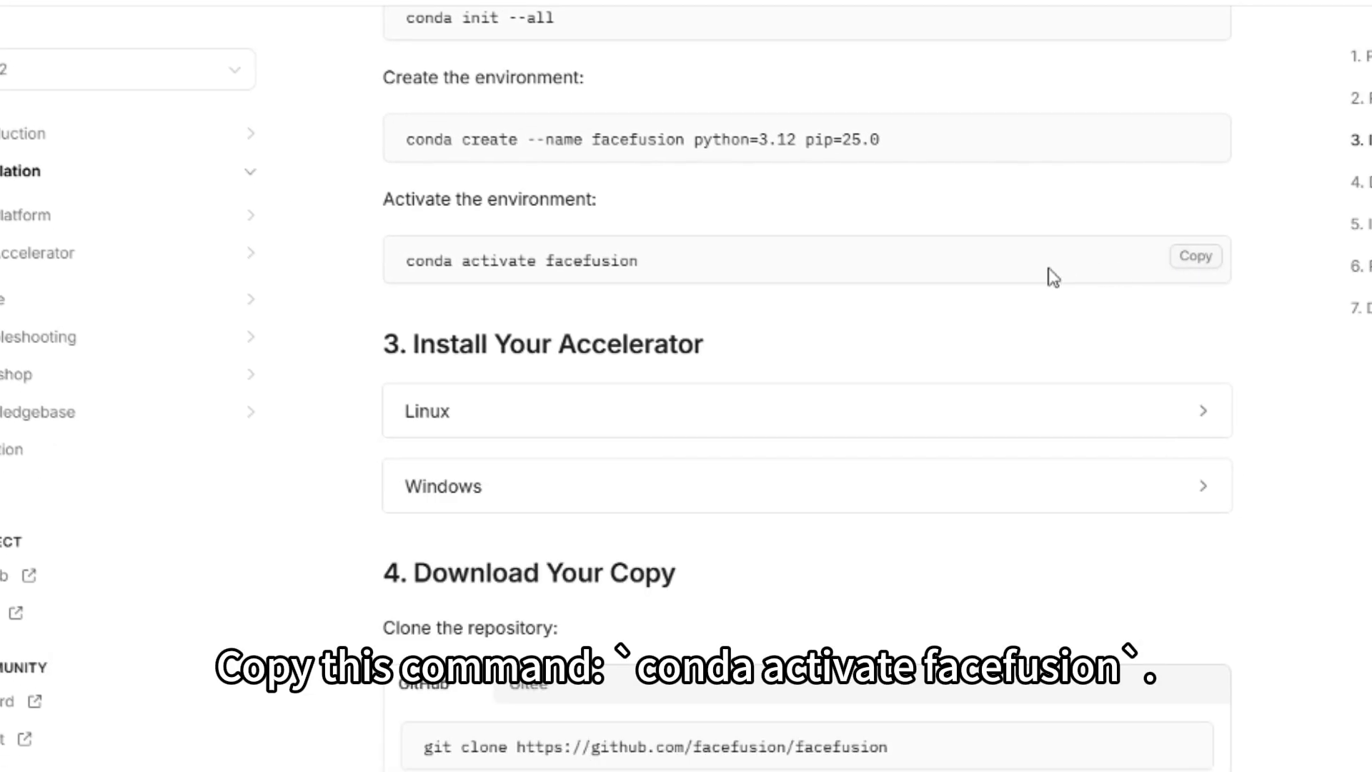
{"action": "key", "text": "alt+Tab"}
{"action": "key", "text": "ctrl+v"}
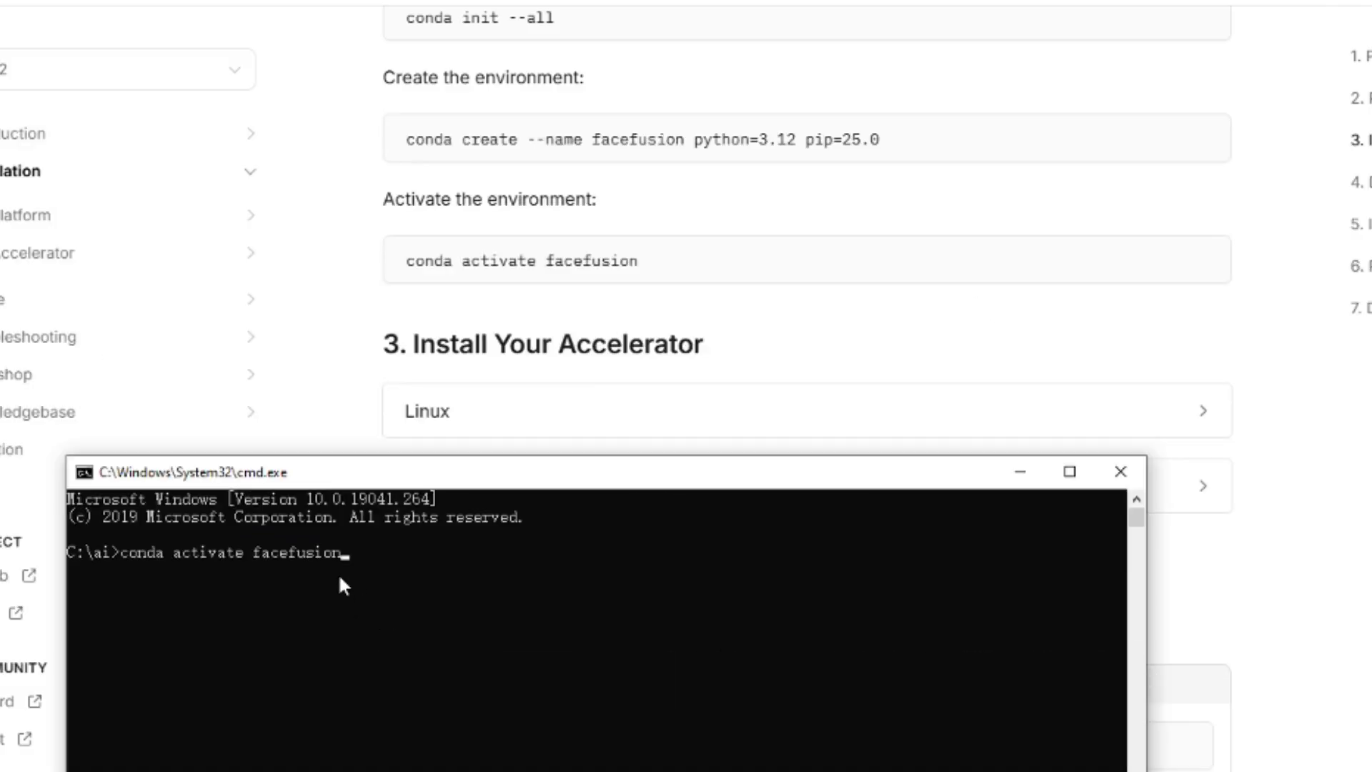
{"action": "key", "text": "Return"}
{"action": "left_click_drag", "start_coordinate": [372, 481], "coordinate": [870, 2]}
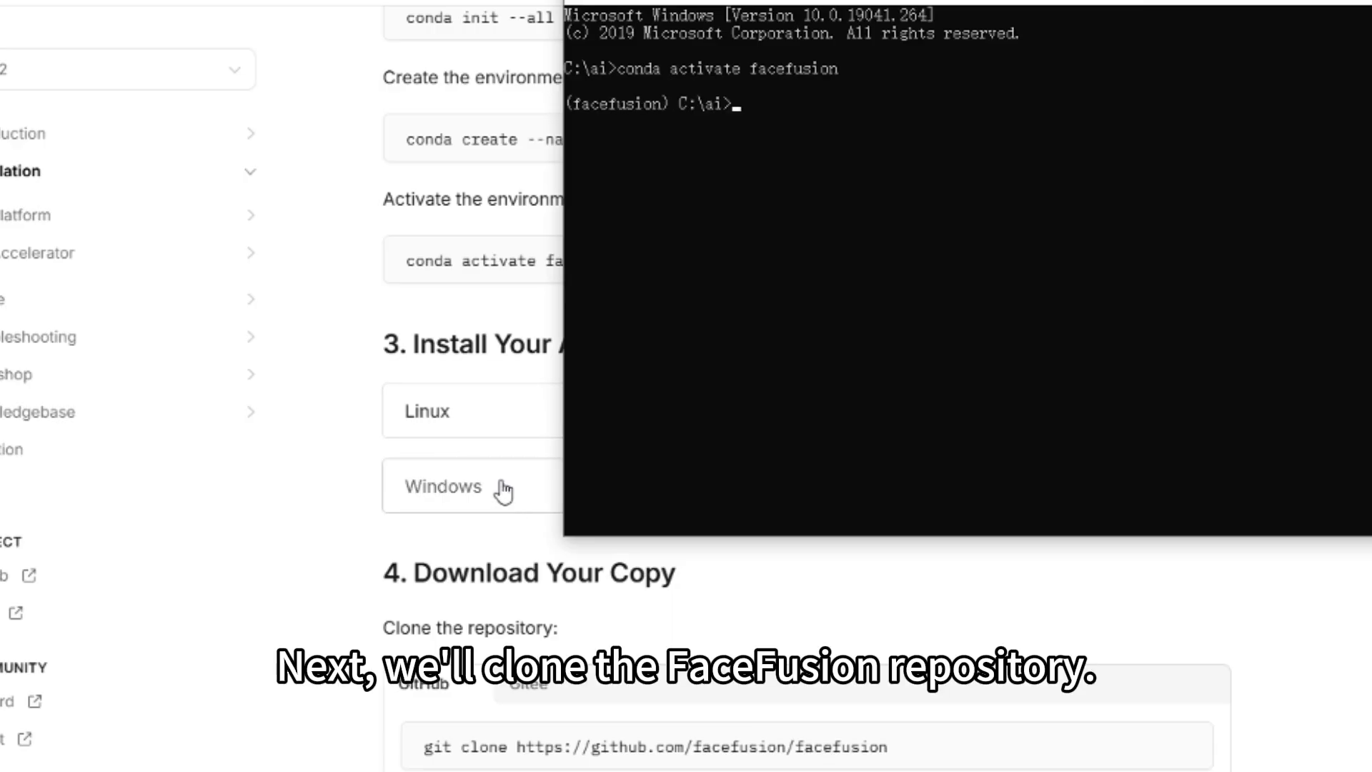
{"action": "scroll", "coordinate": [505, 490], "scroll_direction": "down", "scroll_amount": 2}
{"action": "mouse_move", "coordinate": [752, 630]}
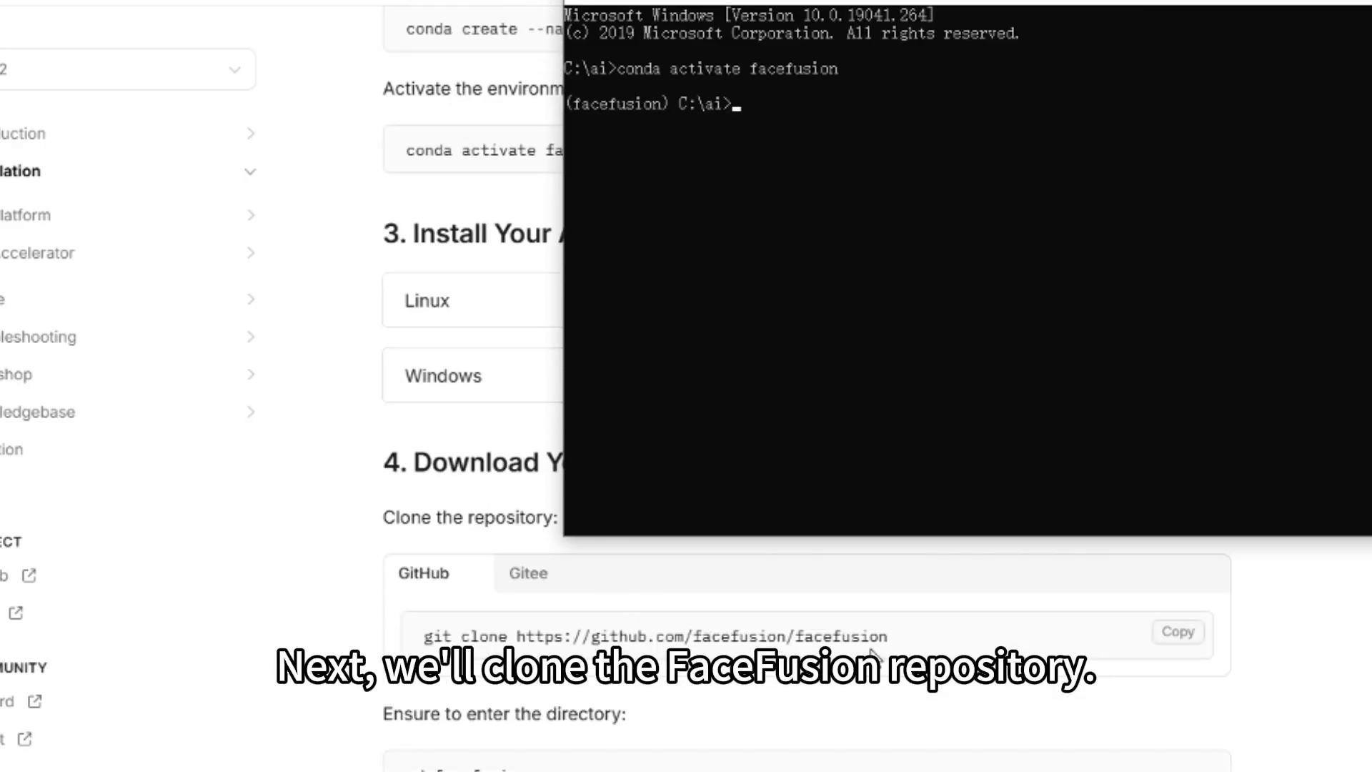
{"action": "left_click", "coordinate": [1181, 636]}
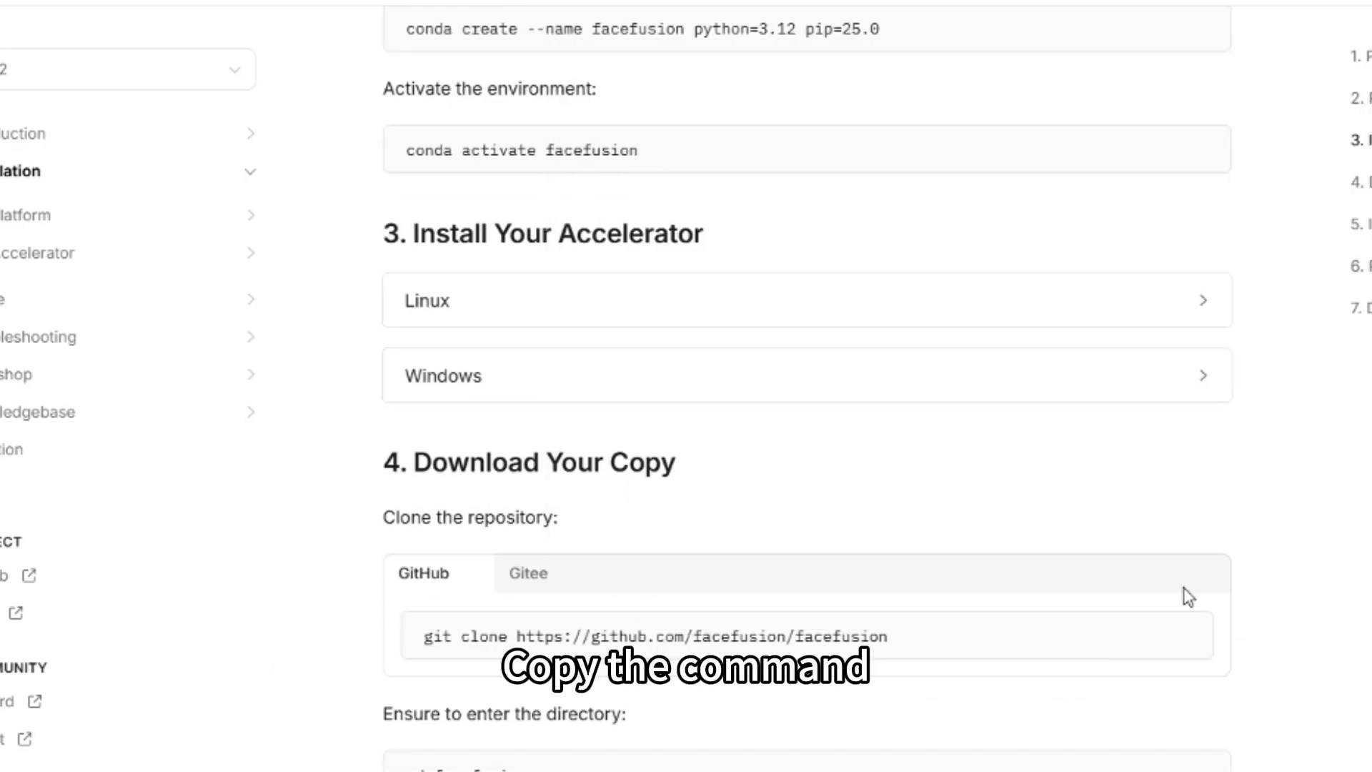
{"action": "key", "text": "alt+Tab"}
{"action": "key", "text": "ctrl+v"}
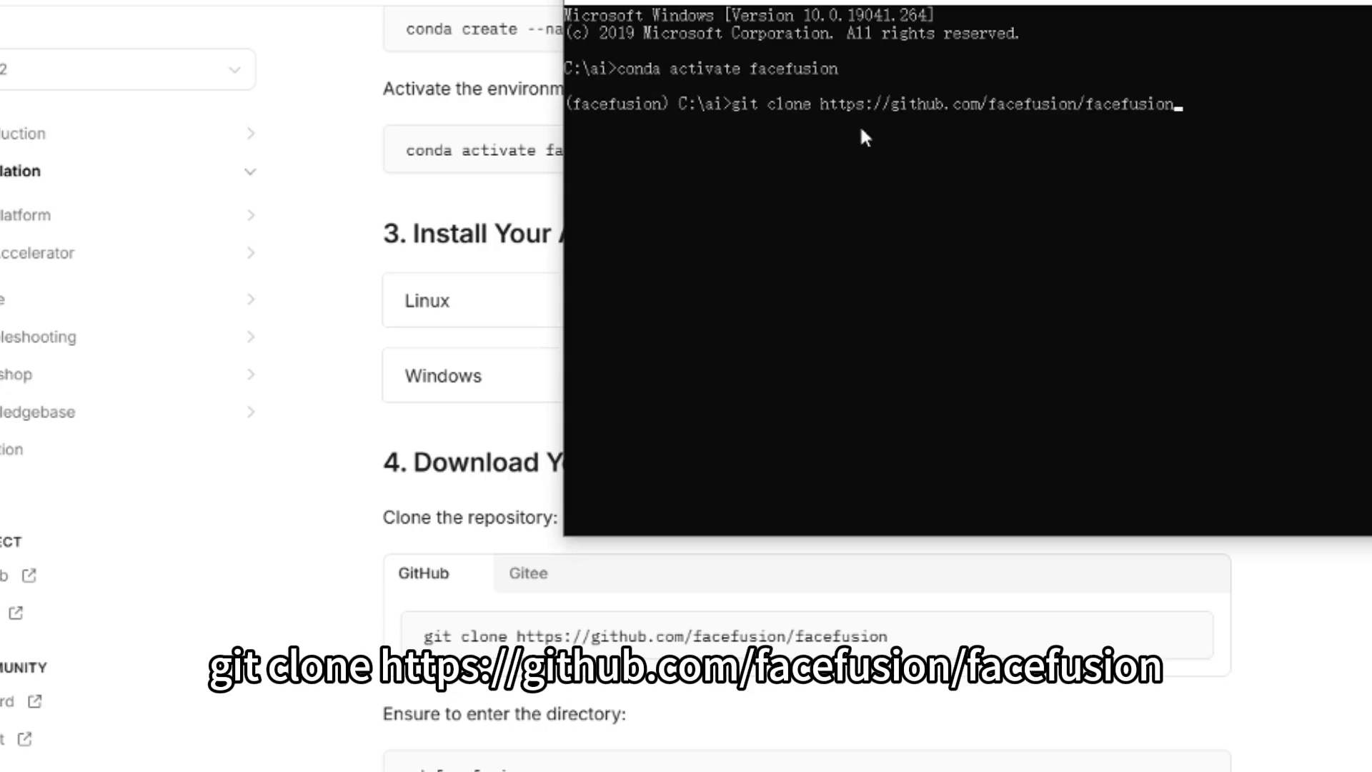
{"action": "key", "text": "Return"}
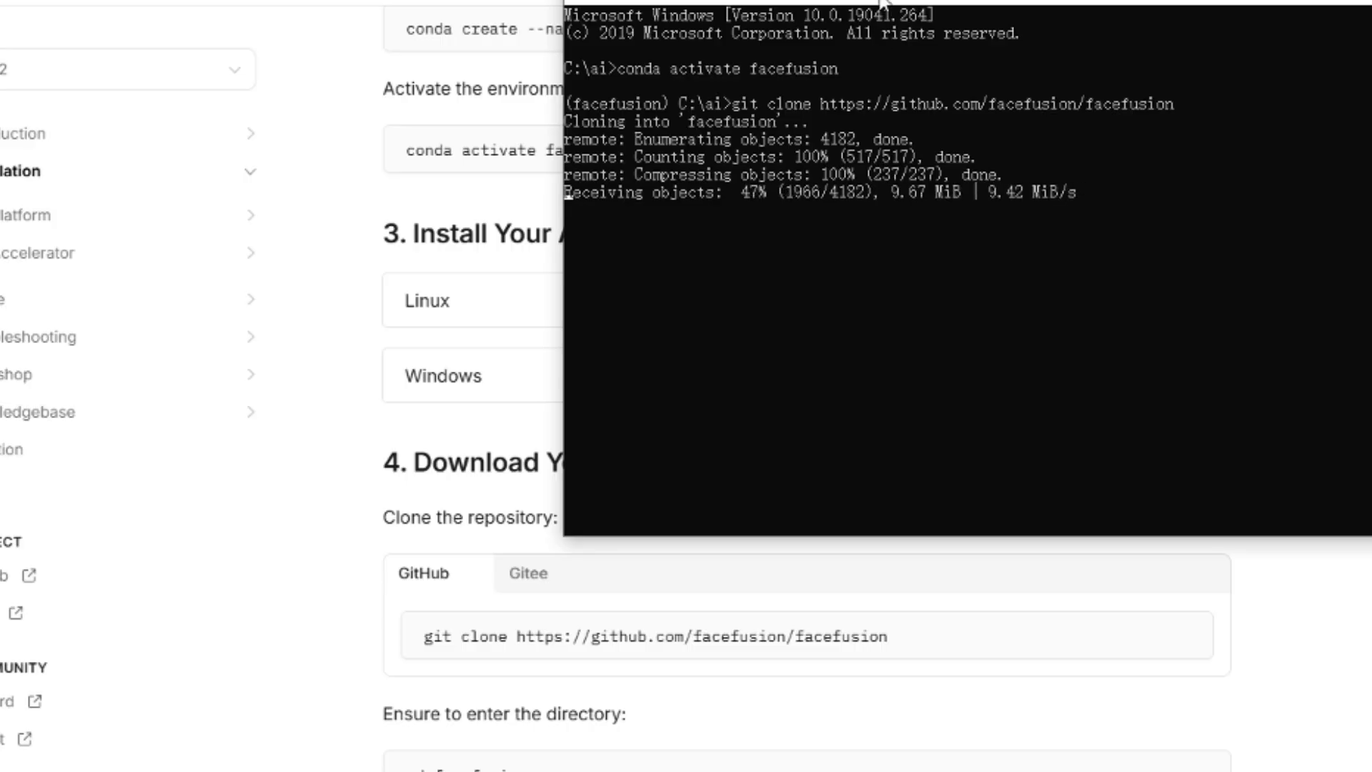
Step: Run 'cd facefusion' to enter the cloned folder, then return to the docs
{"action": "left_click_drag", "start_coordinate": [883, 4], "coordinate": [771, 0]}
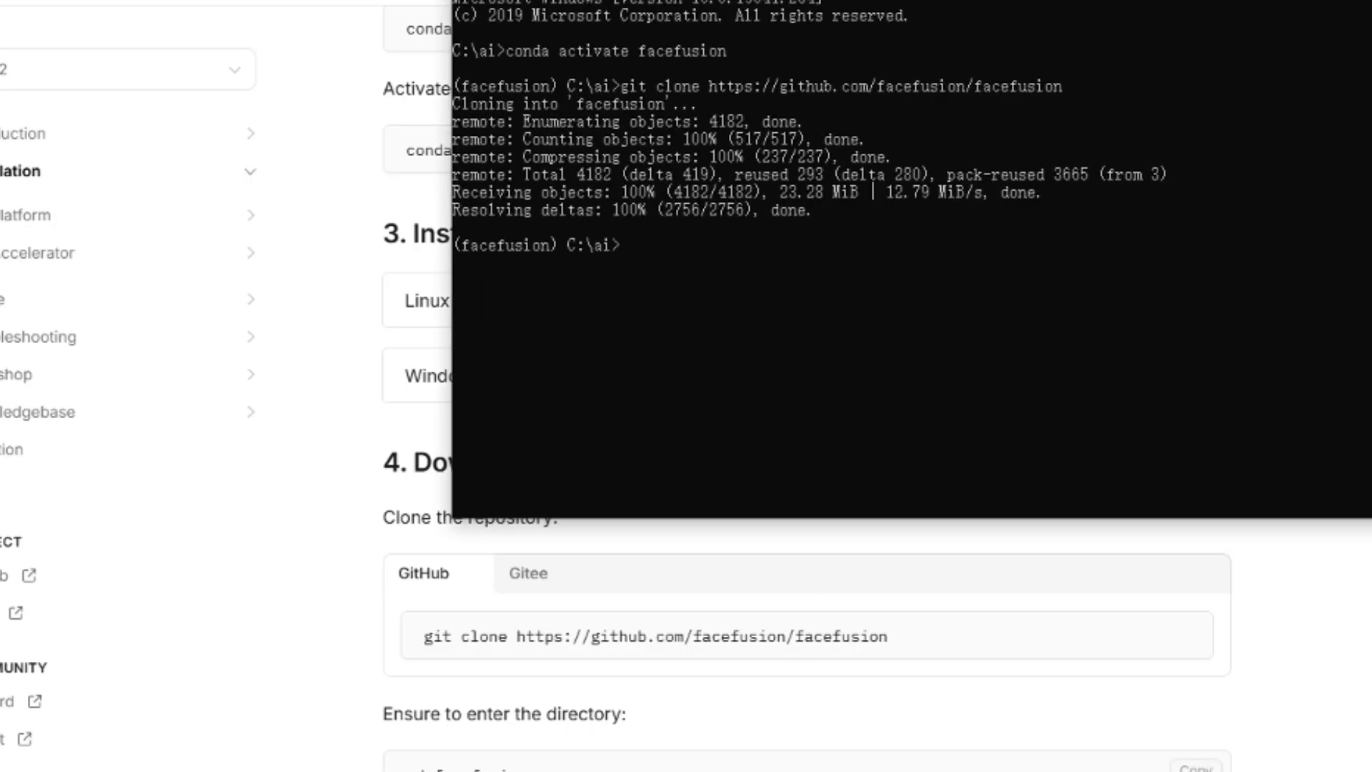
{"action": "key", "text": "alt+Tab"}
{"action": "scroll", "coordinate": [1024, 628], "scroll_direction": "down", "scroll_amount": 5}
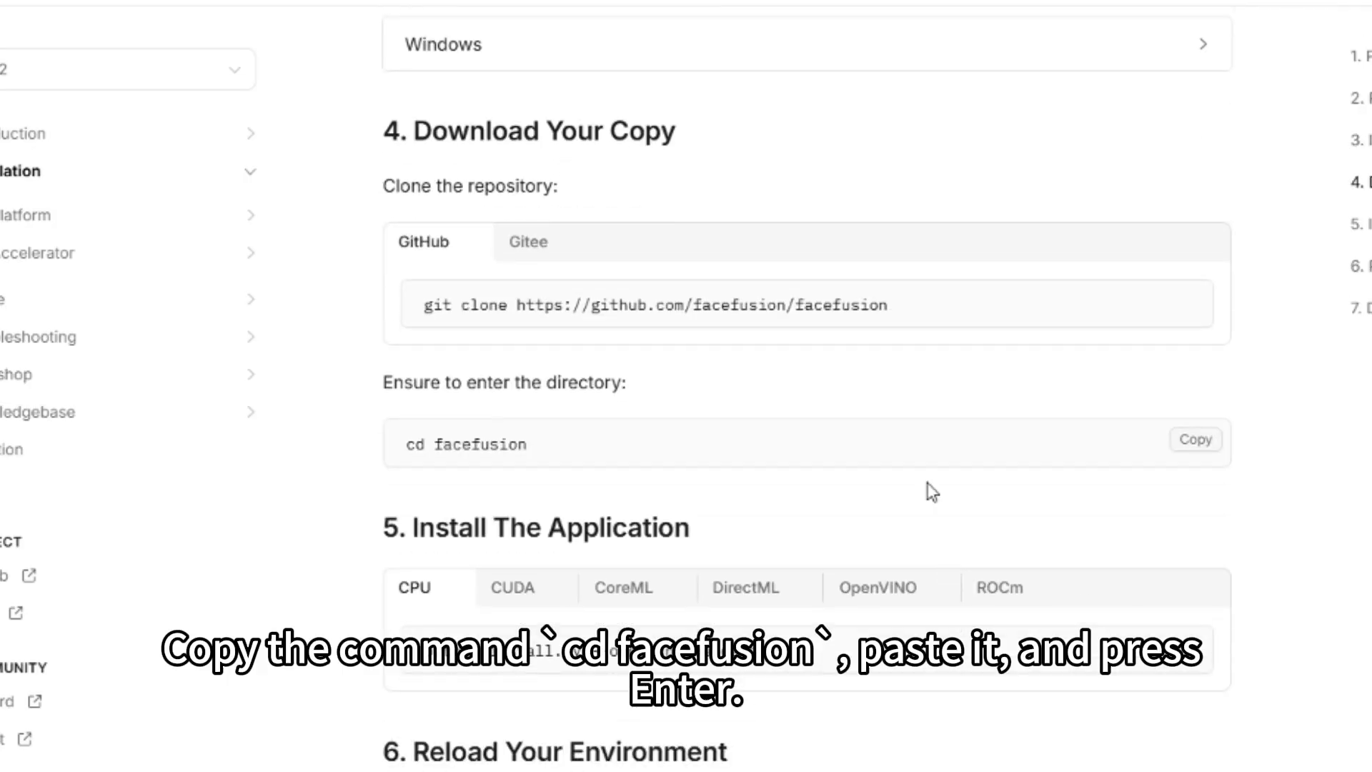
{"action": "key", "text": "alt+Tab"}
{"action": "key", "text": "ctrl+v"}
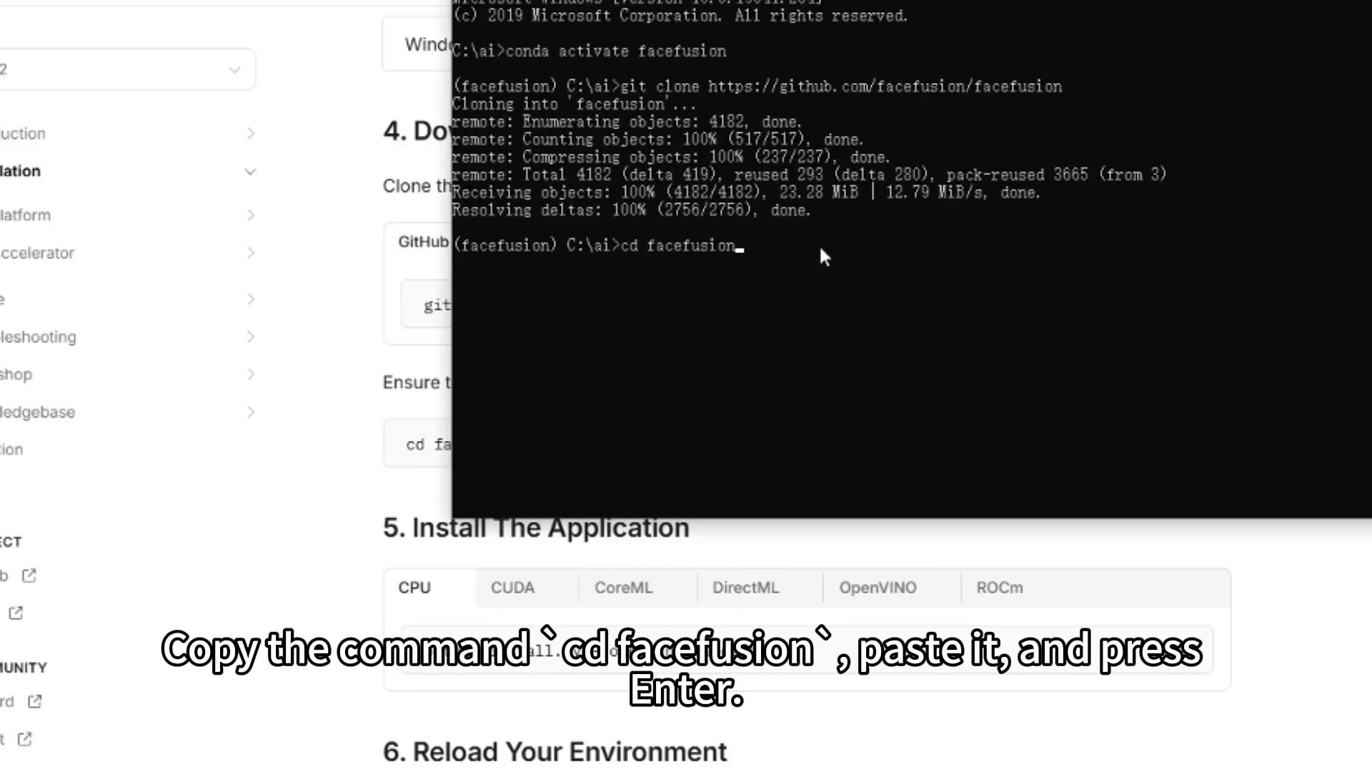
{"action": "key", "text": "Return"}
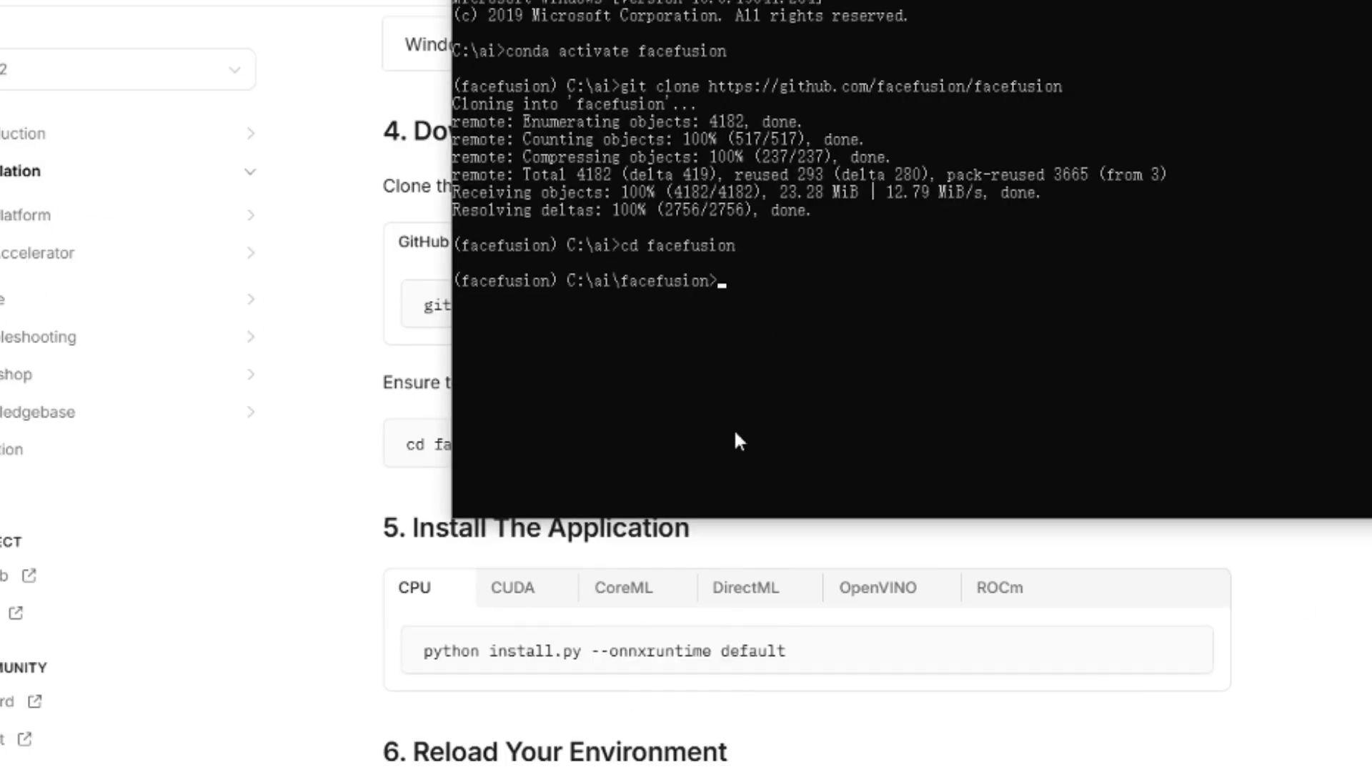
{"action": "left_click", "coordinate": [336, 524]}
Step: Run the docs' CUDA install command, installing FaceFusion's dependencies with onnxruntime-gpu 1.22.0
{"action": "scroll", "coordinate": [337, 527], "scroll_direction": "down", "scroll_amount": 2}
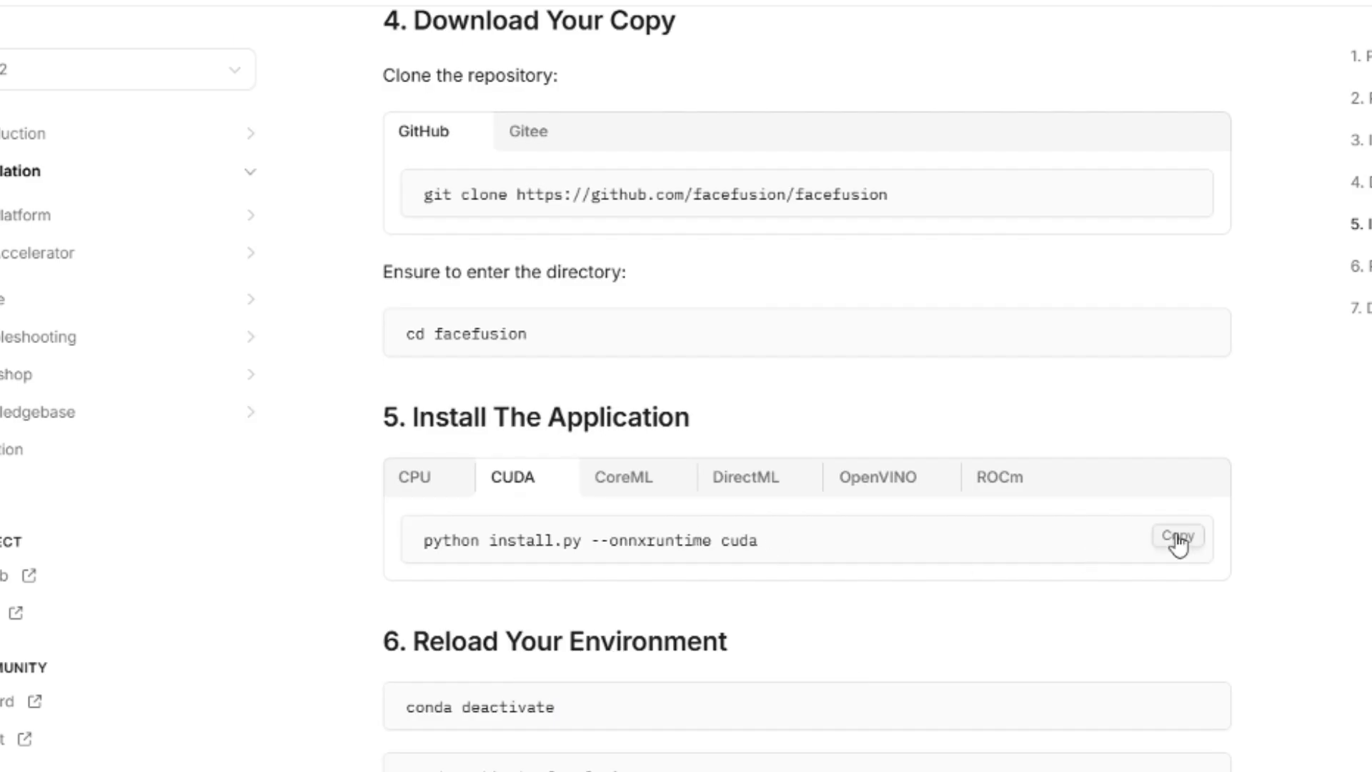
{"action": "left_click", "coordinate": [1174, 538]}
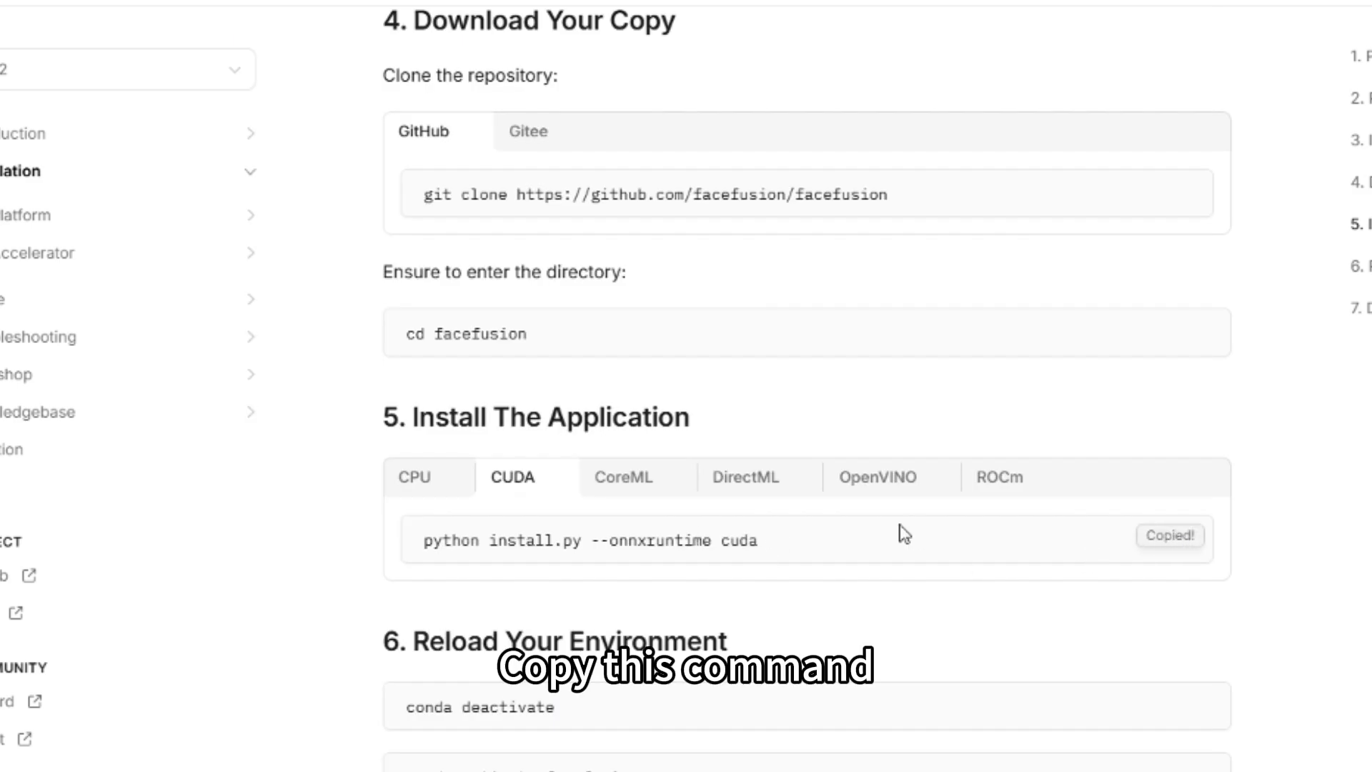
{"action": "key", "text": "alt+Tab"}
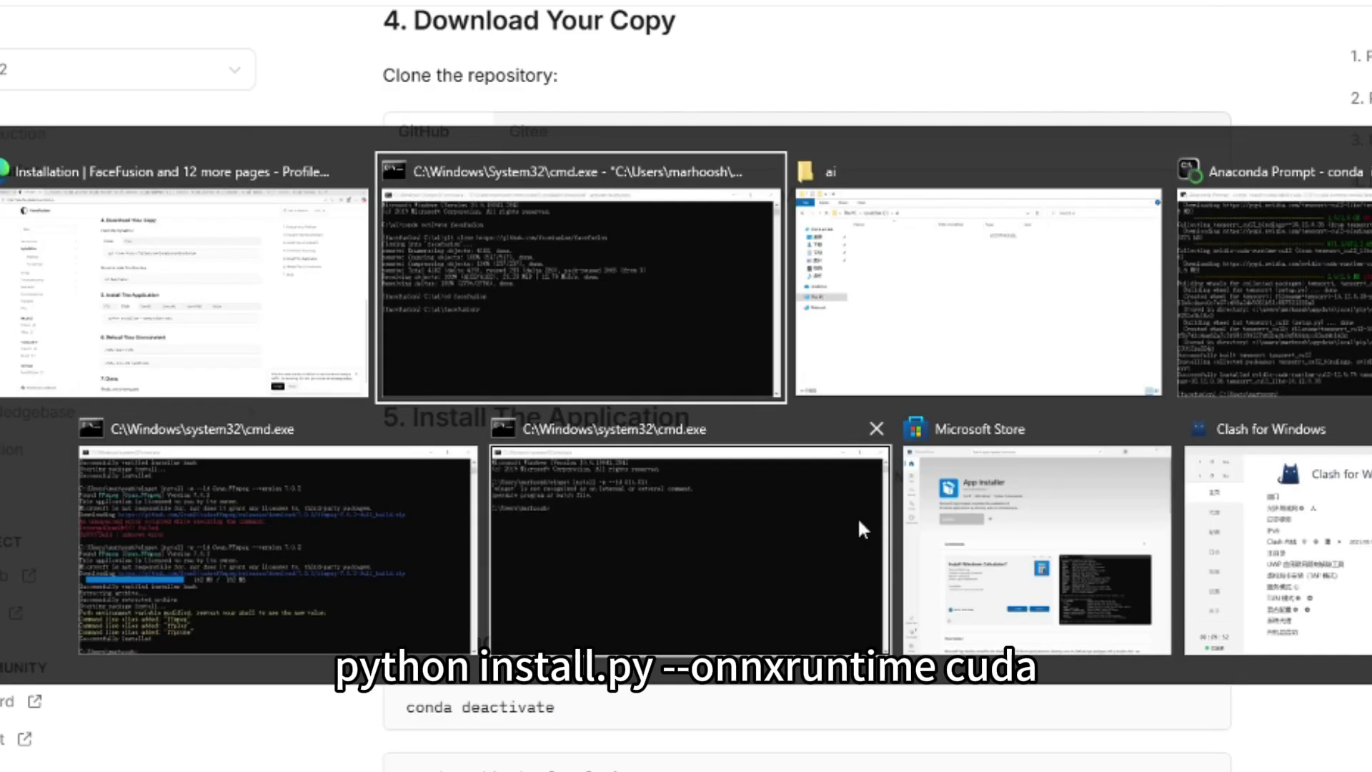
{"action": "key", "text": "ctrl+v"}
{"action": "key", "text": "Return"}
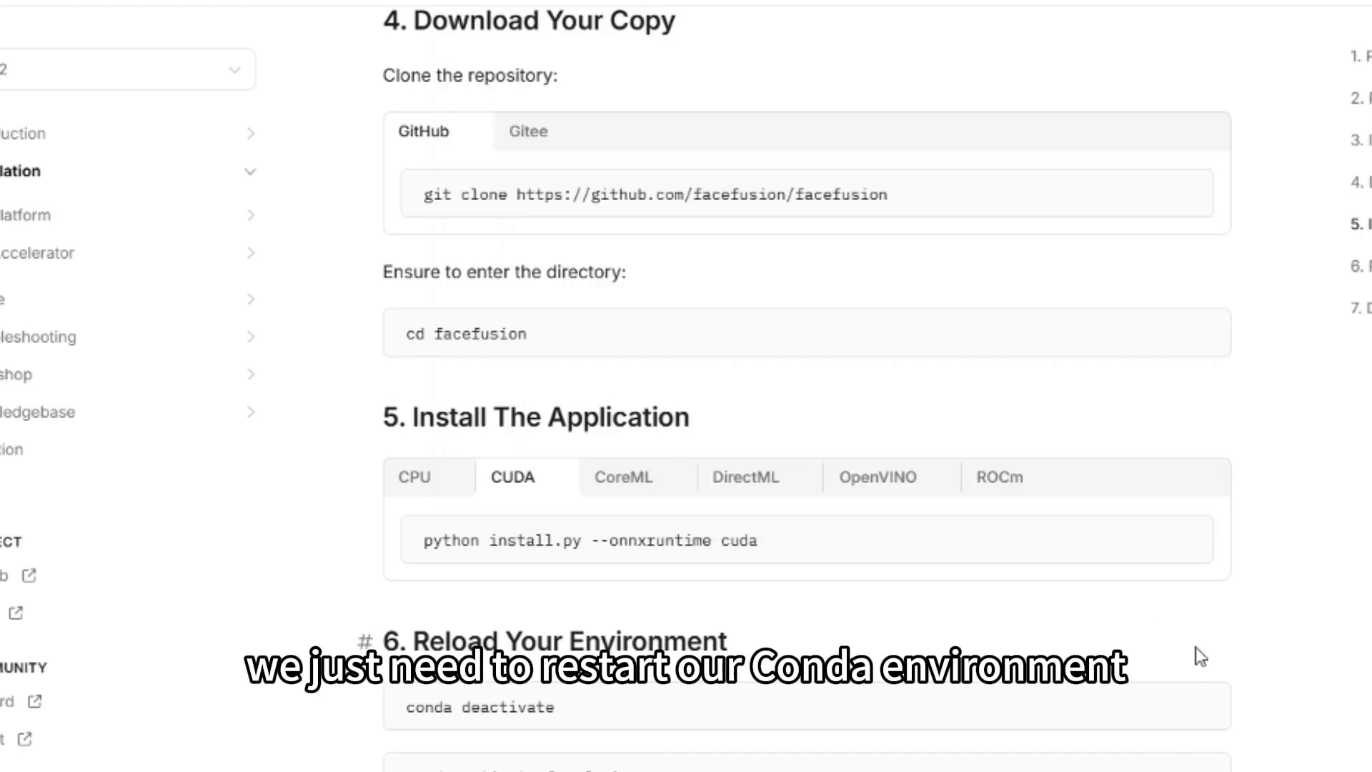
Step: Run 'conda deactivate' then 'conda activate facefusion' to reload the environment
{"action": "scroll", "coordinate": [1195, 646], "scroll_direction": "down", "scroll_amount": 1}
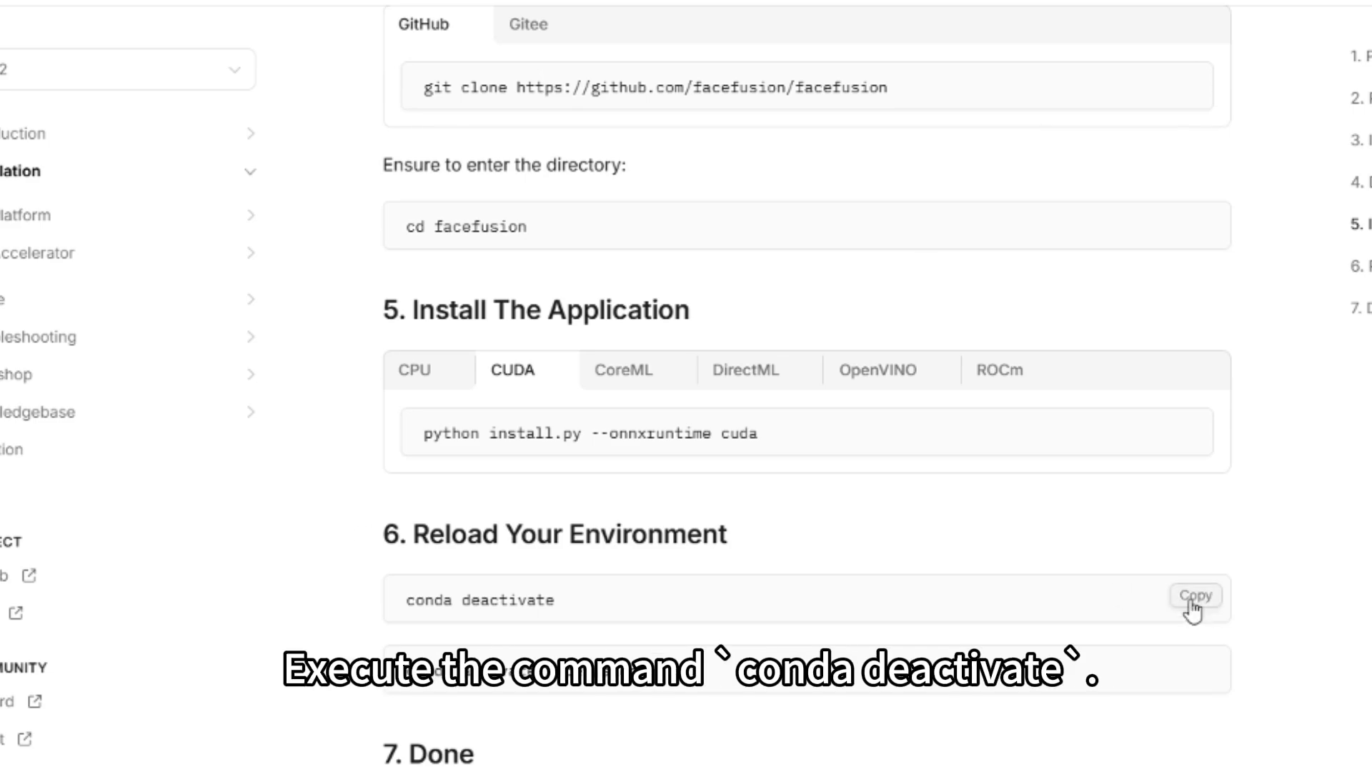
{"action": "left_click", "coordinate": [1192, 604]}
{"action": "key", "text": "alt+Tab"}
{"action": "key", "text": "ctrl+v"}
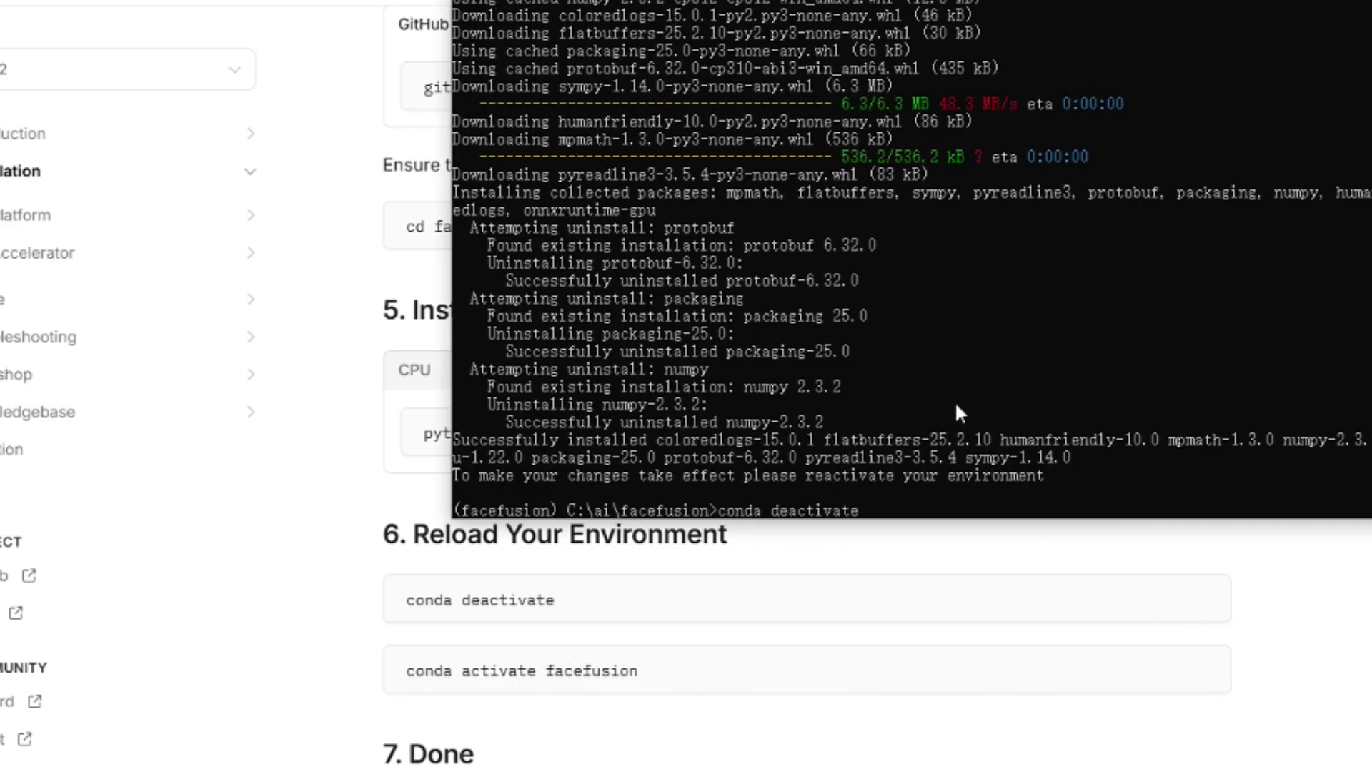
{"action": "key", "text": "Return"}
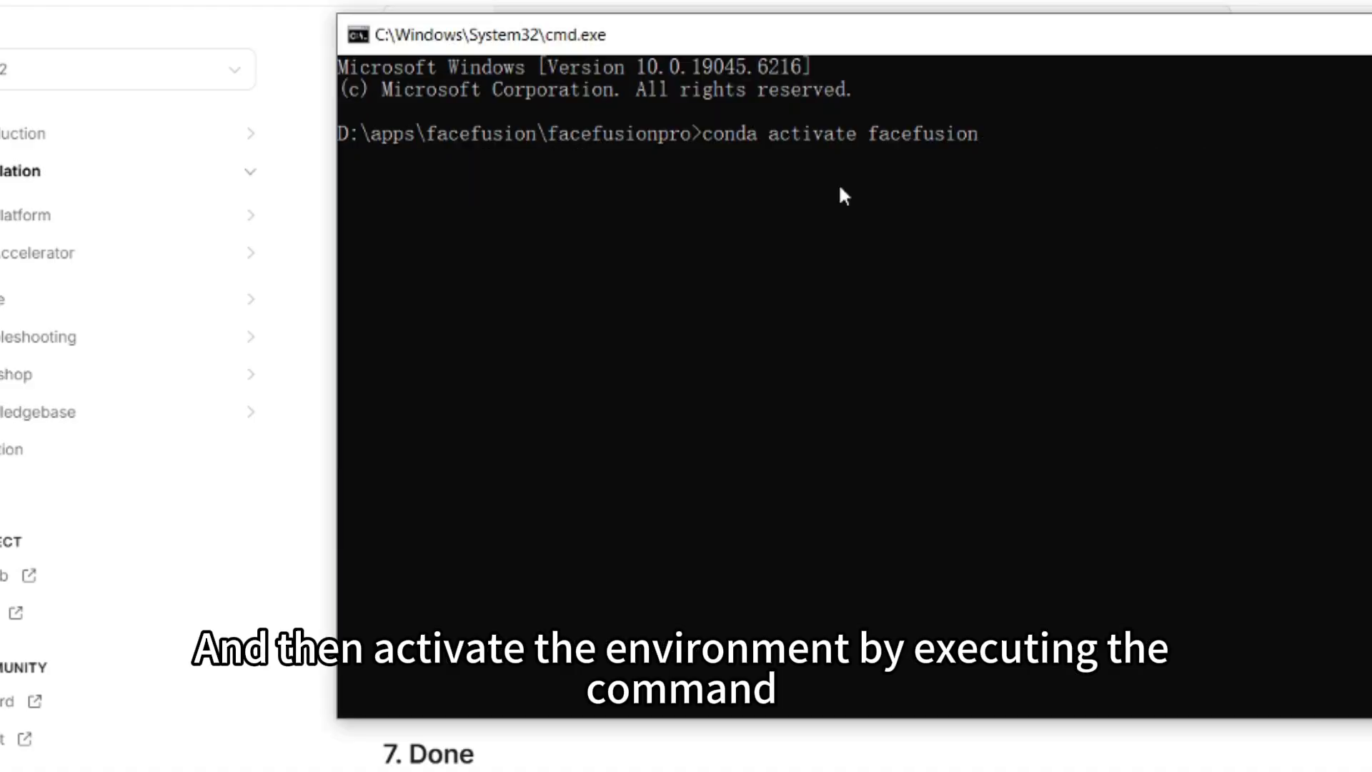
{"action": "key", "text": "Return"}
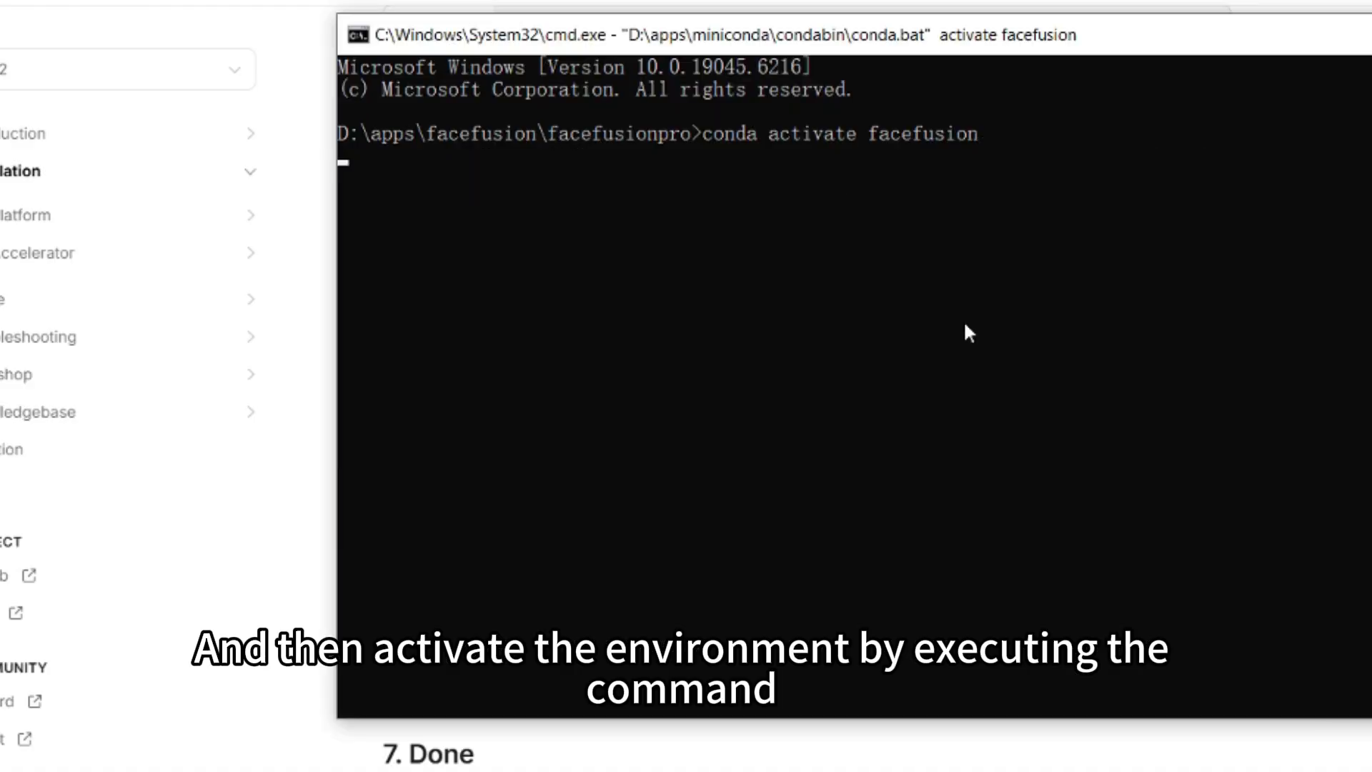
{"action": "key", "text": "alt+Tab"}
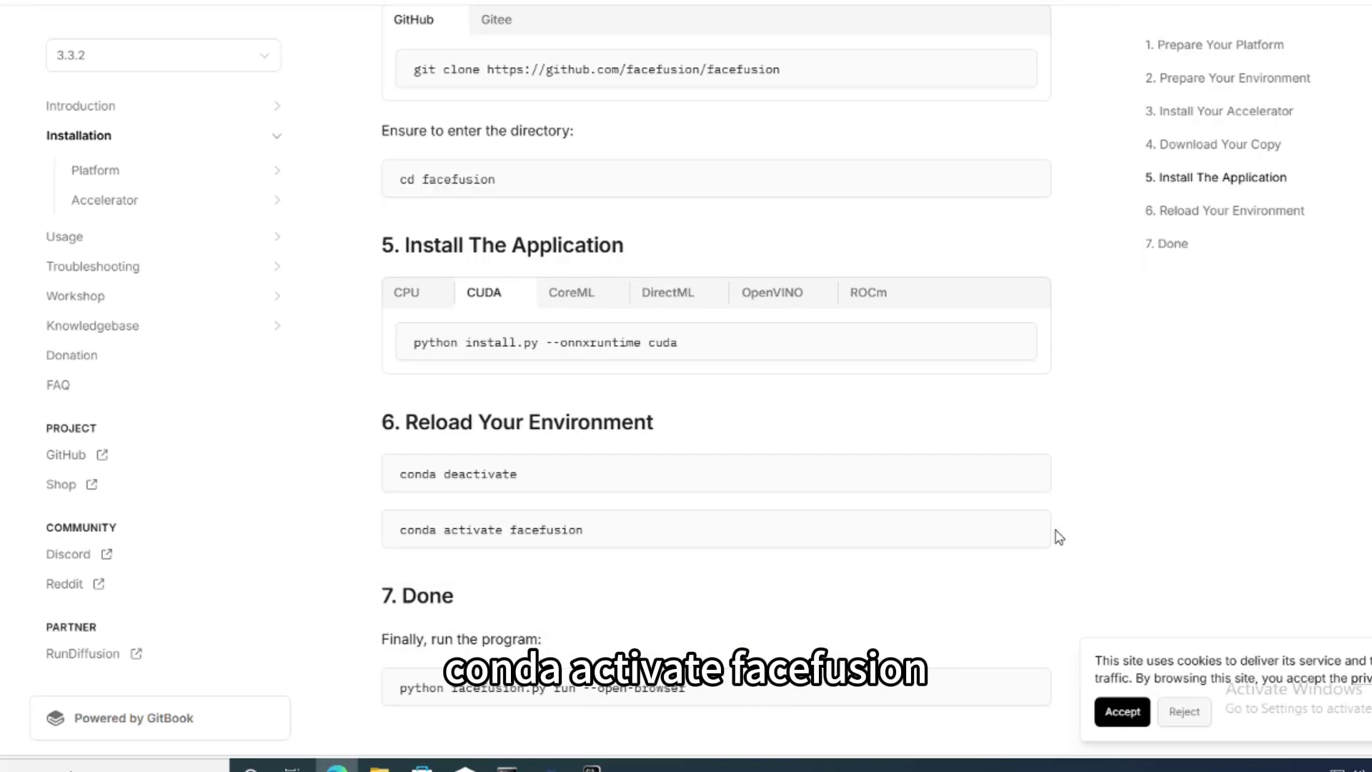
{"action": "mouse_move", "coordinate": [1023, 688]}
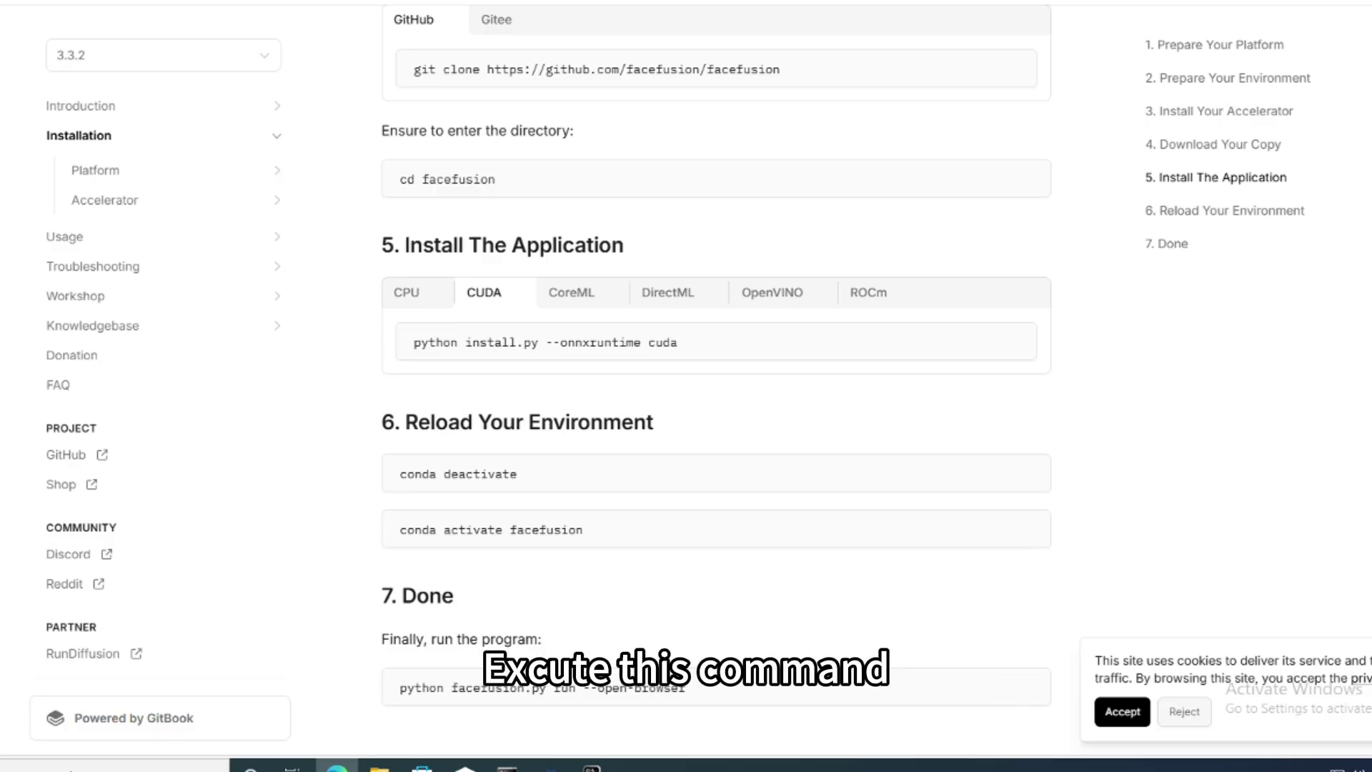
Step: Run 'python facefusion.py run --open-browser', check the UI at 127.0.0.1:7860, then close it
{"action": "key", "text": "alt+Tab"}
{"action": "key", "text": "ctrl+v"}
{"action": "key", "text": "Return"}
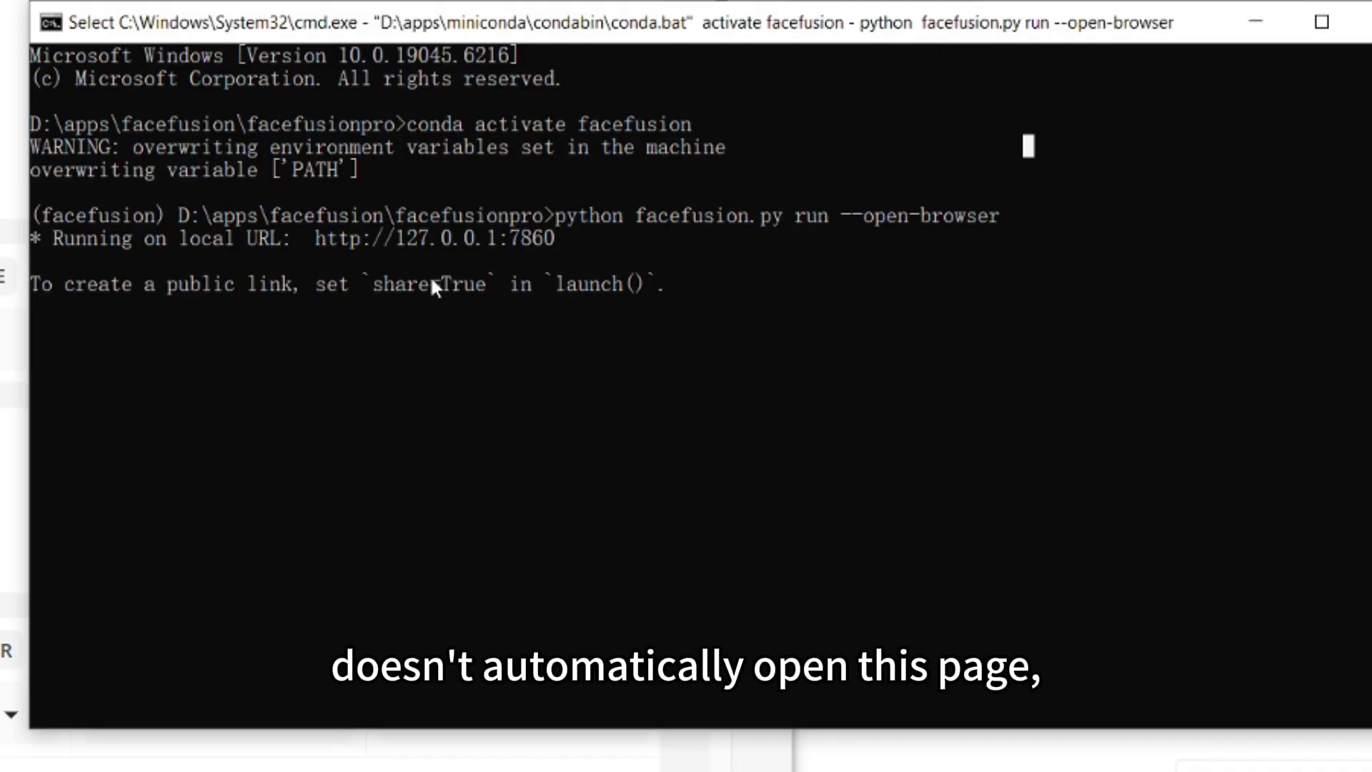
{"action": "left_click", "coordinate": [321, 245]}
{"action": "left_click_drag", "start_coordinate": [476, 247], "coordinate": [519, 247]}
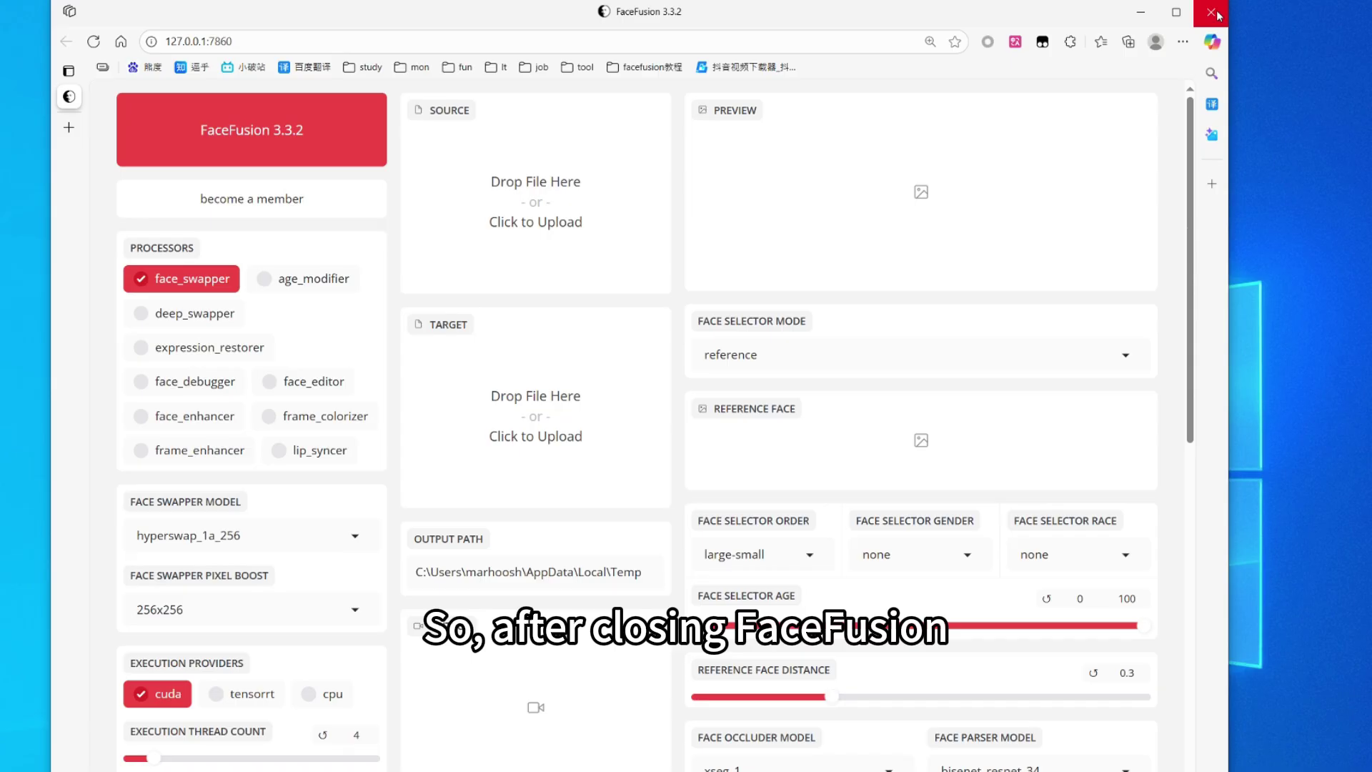
{"action": "left_click", "coordinate": [1212, 12]}
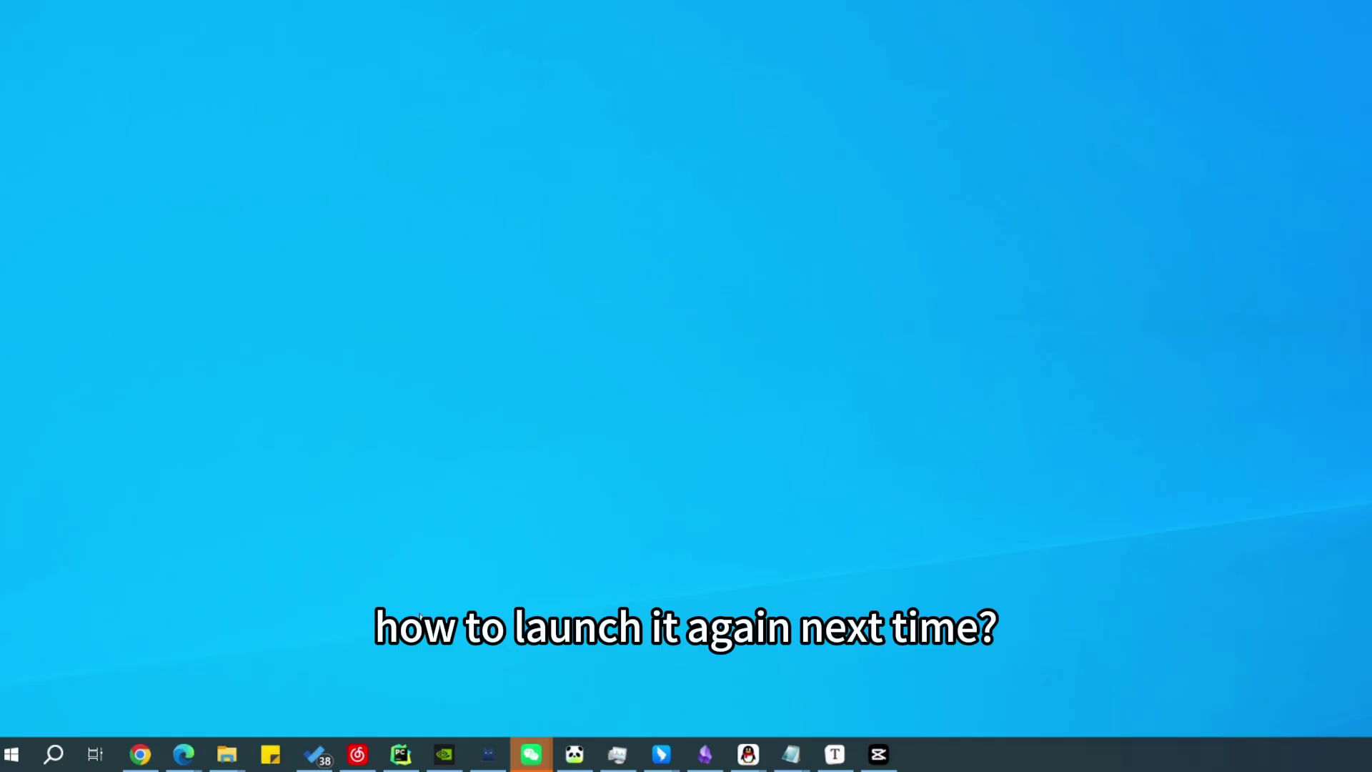
Step: Launch a Command Prompt from the D:\apps\facefusion\facefusionpro folder's address bar using cmd
{"action": "left_click", "coordinate": [108, 697]}
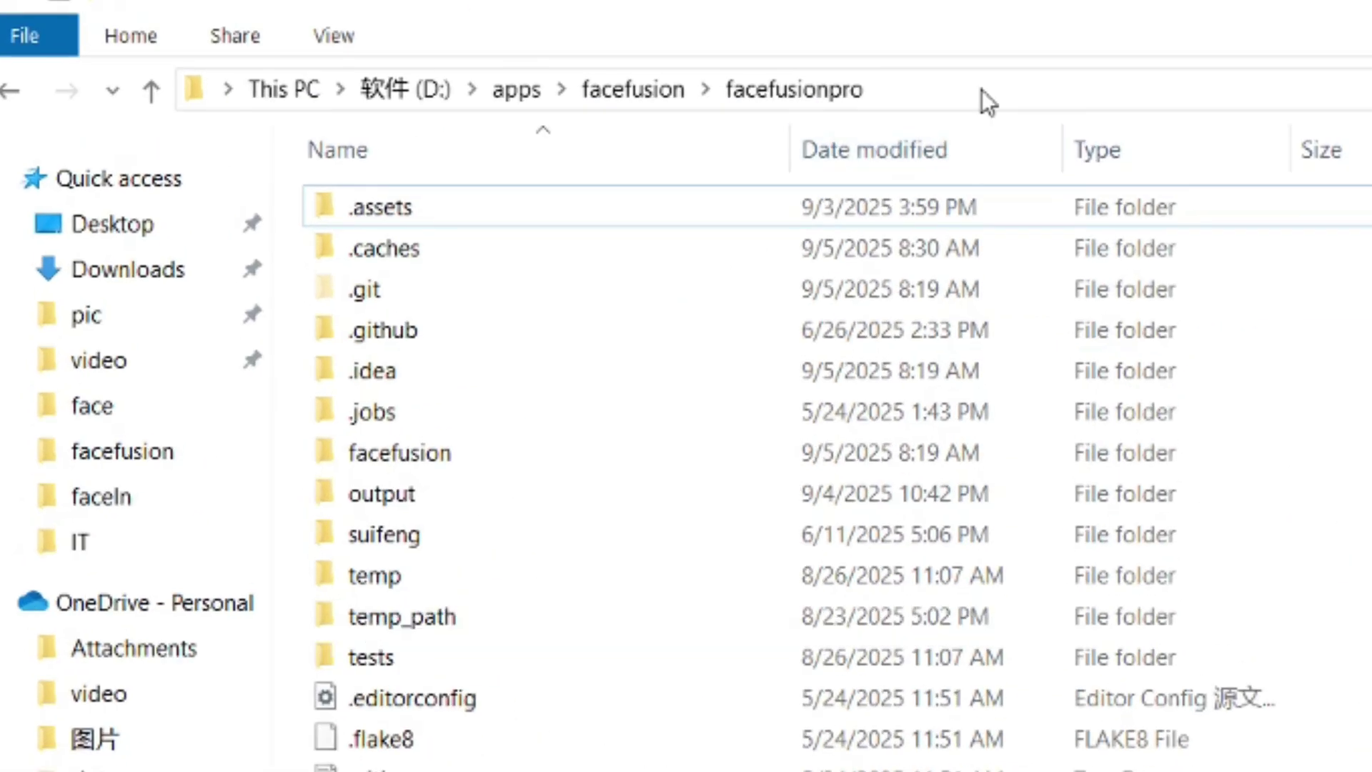
{"action": "left_click", "coordinate": [1118, 41]}
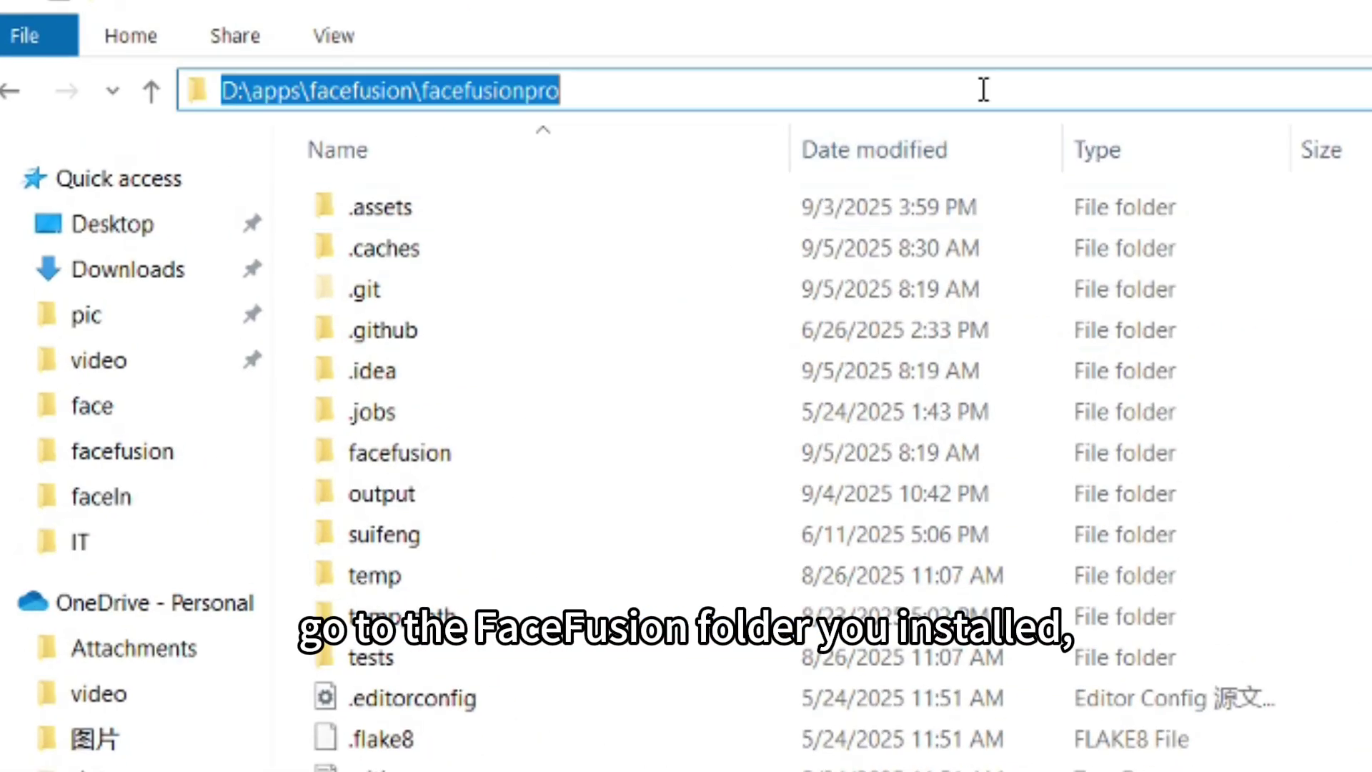
{"action": "type", "text": "cmd"}
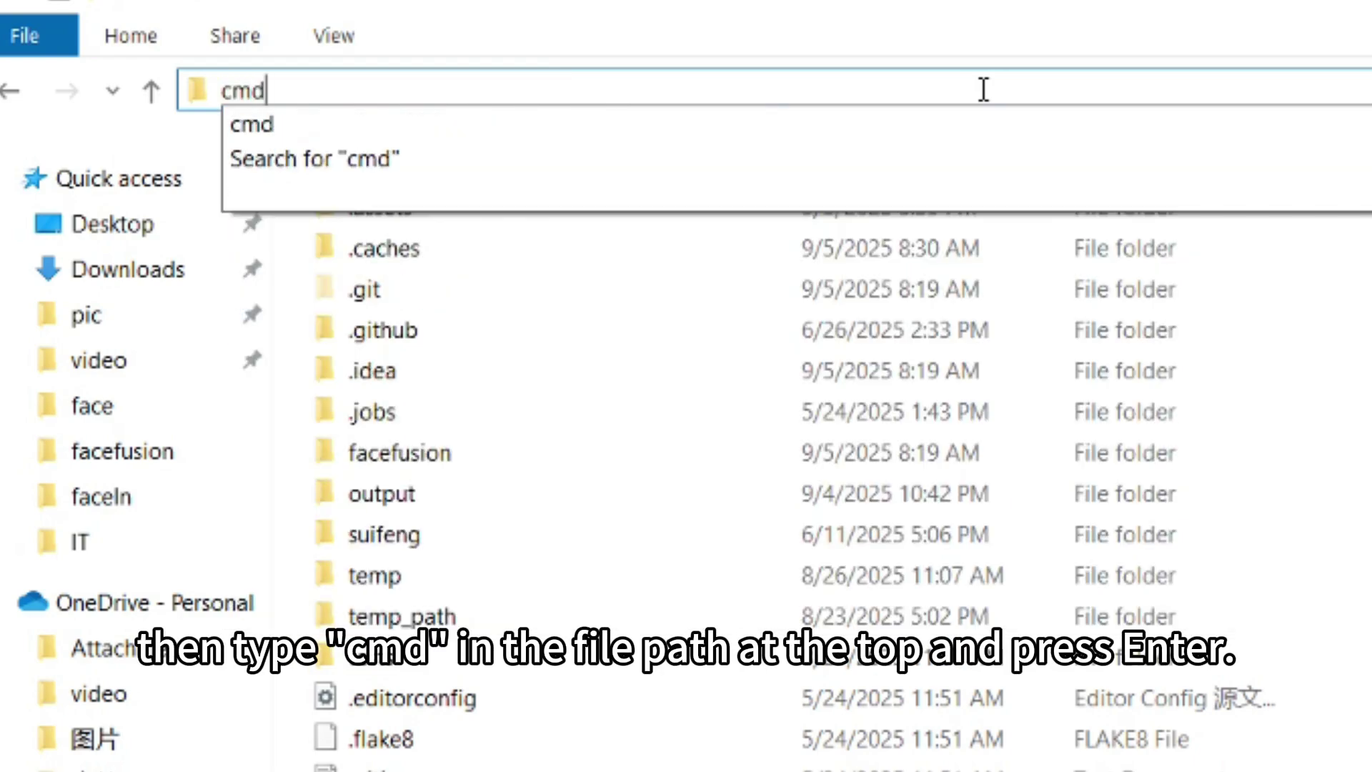
{"action": "key", "text": "Return"}
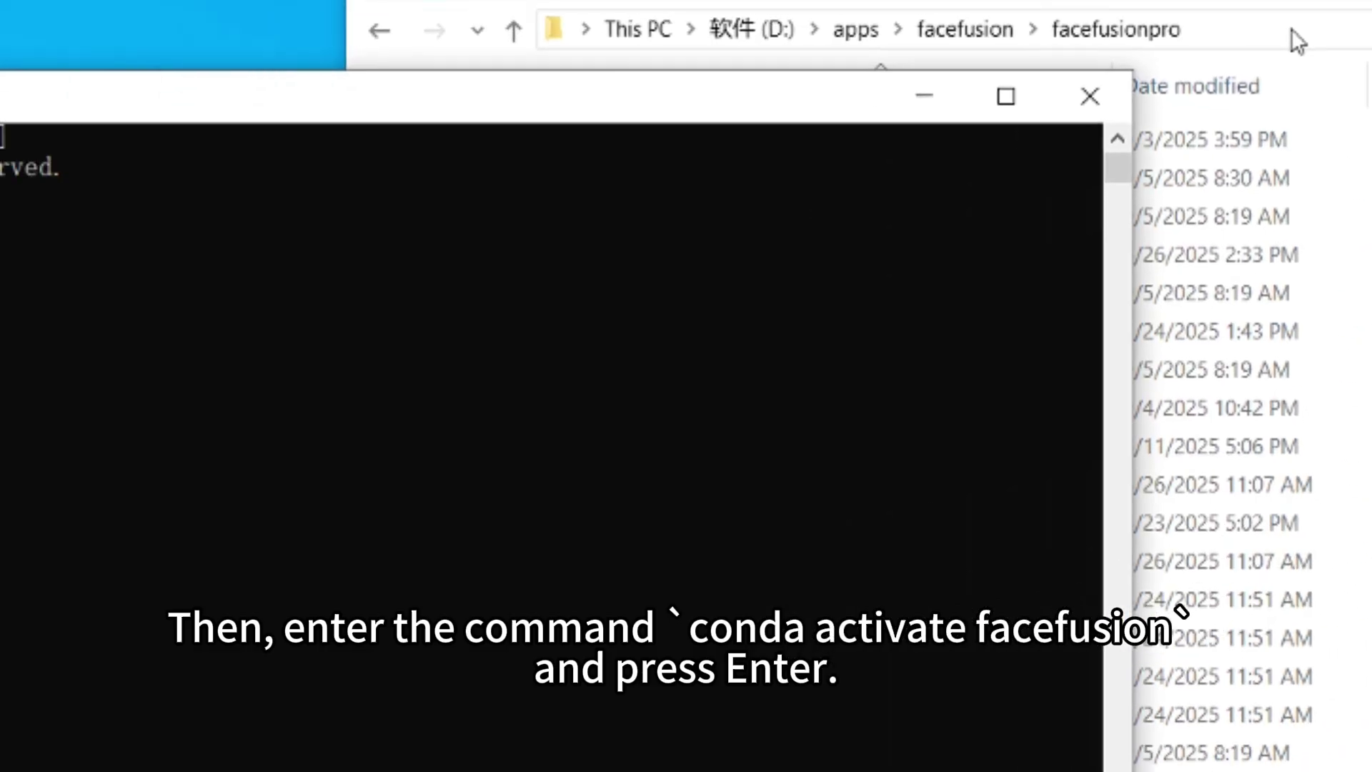
Step: Activate the facefusion conda environment and run 'python facefusion.py run --open-browser'
{"action": "type", "text": "conda activate fac"}
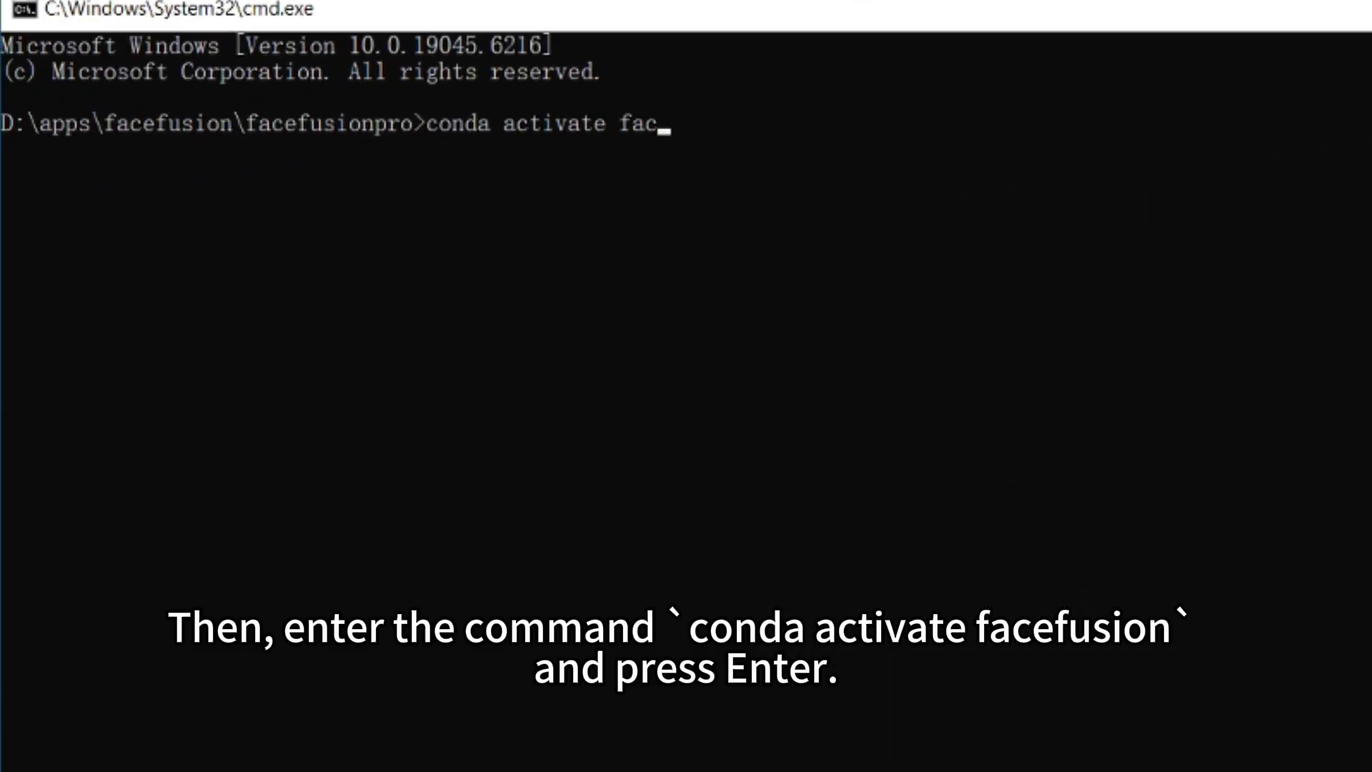
{"action": "type", "text": "efusion"}
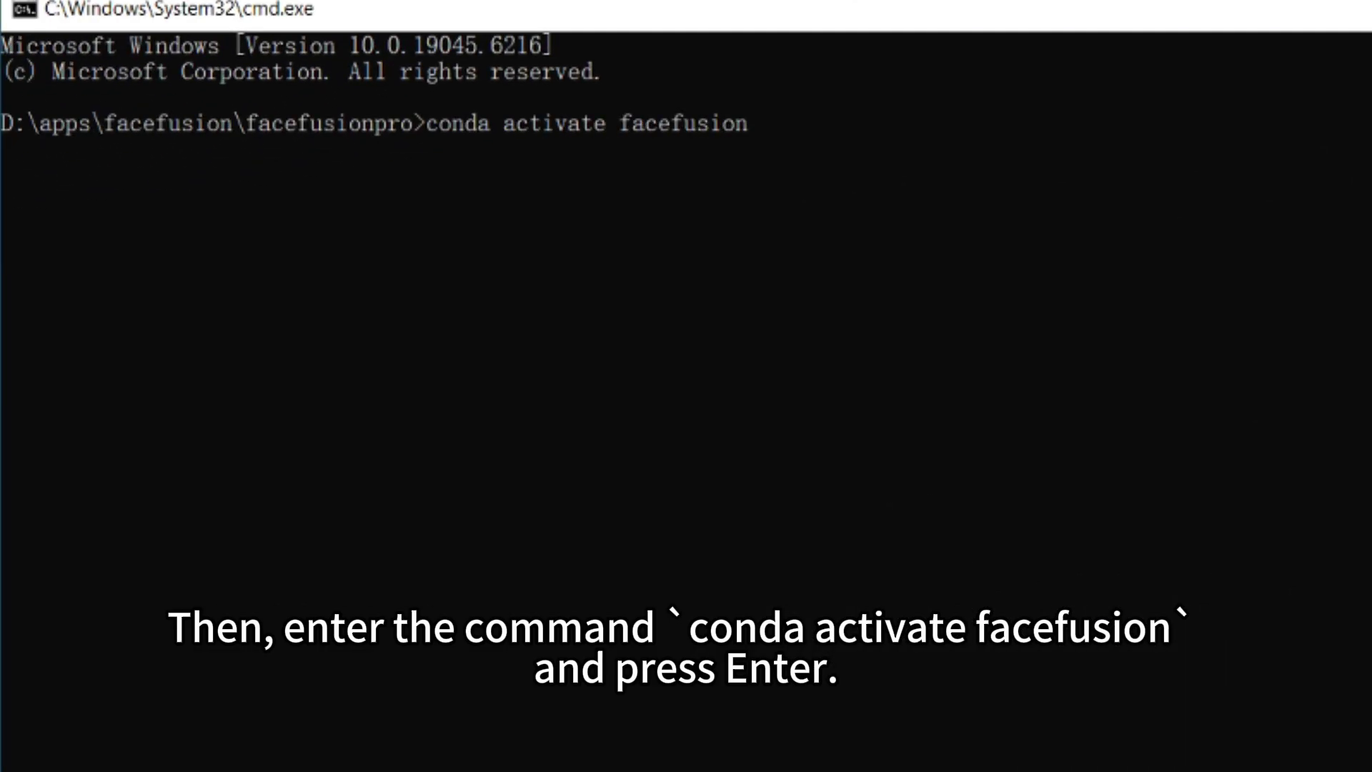
{"action": "key", "text": "Return"}
{"action": "type", "text": "pyth"}
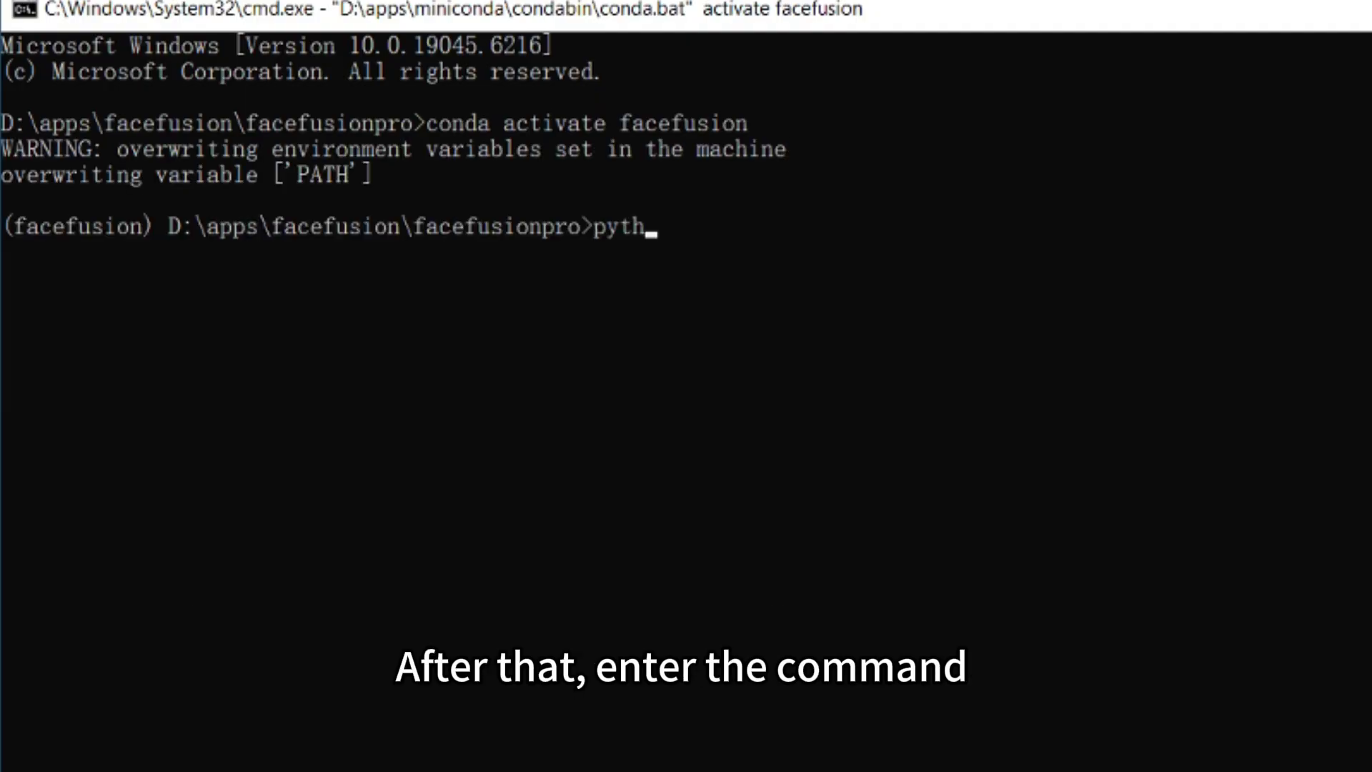
{"action": "type", "text": "on facefusion.py"}
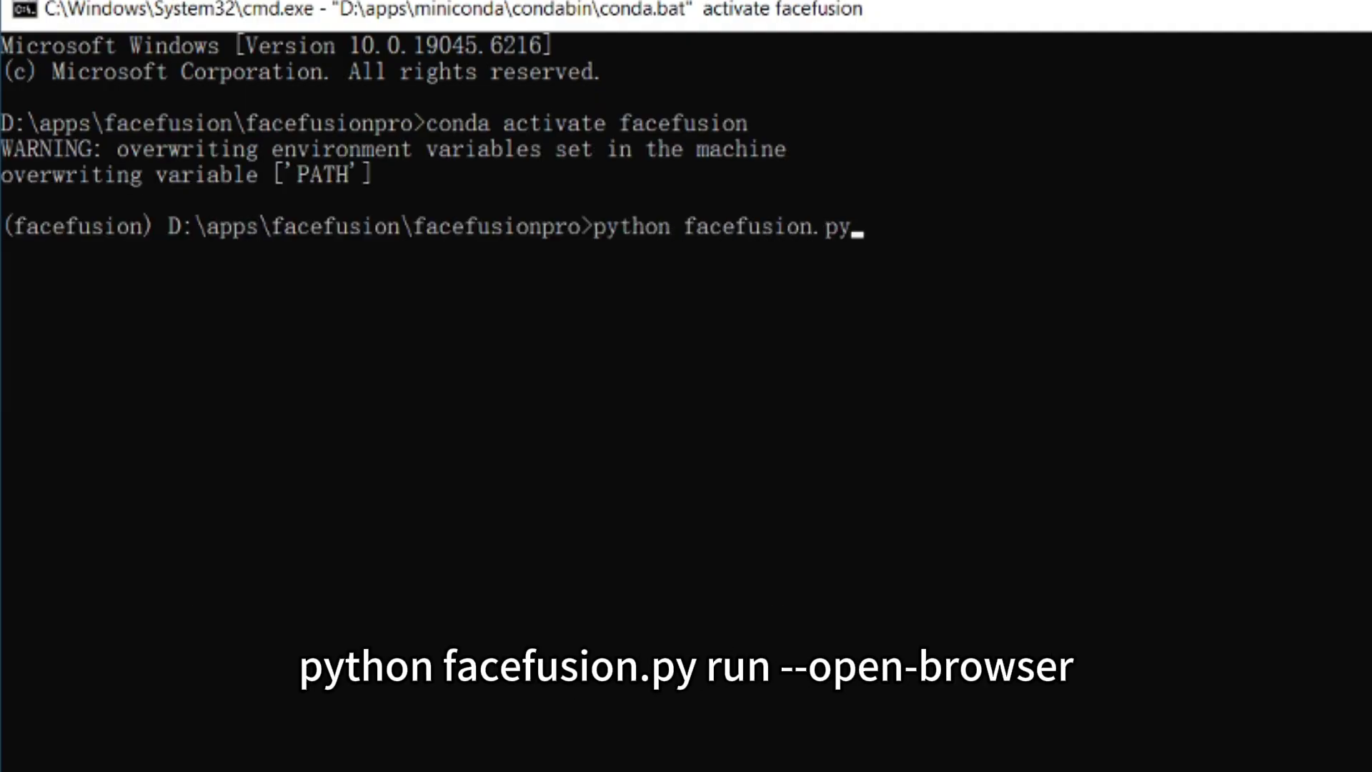
{"action": "type", "text": " run --oep"}
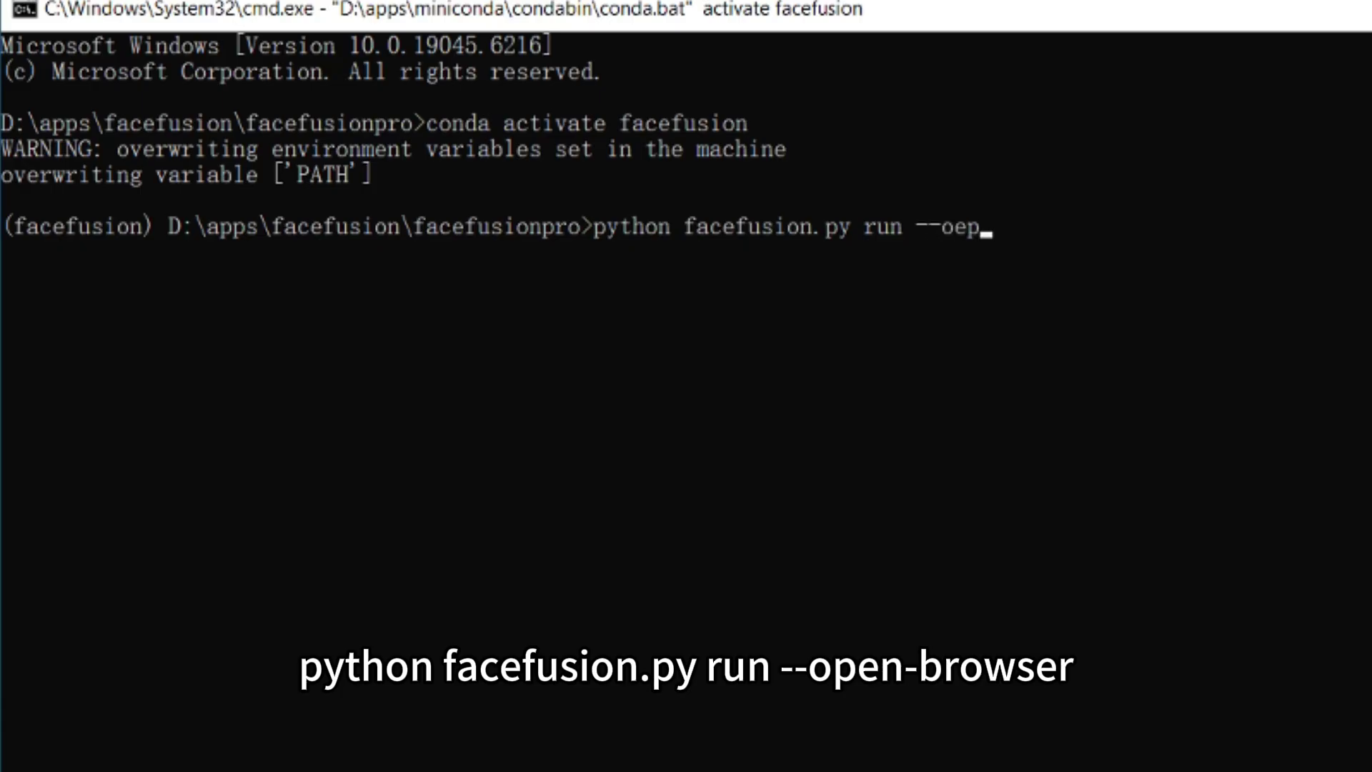
{"action": "type", "text": "n-"}
{"action": "key", "text": "BackSpace"}
{"action": "key", "text": "BackSpace"}
{"action": "key", "text": "BackSpace"}
{"action": "key", "text": "BackSpace"}
{"action": "type", "text": "pen-browser"}
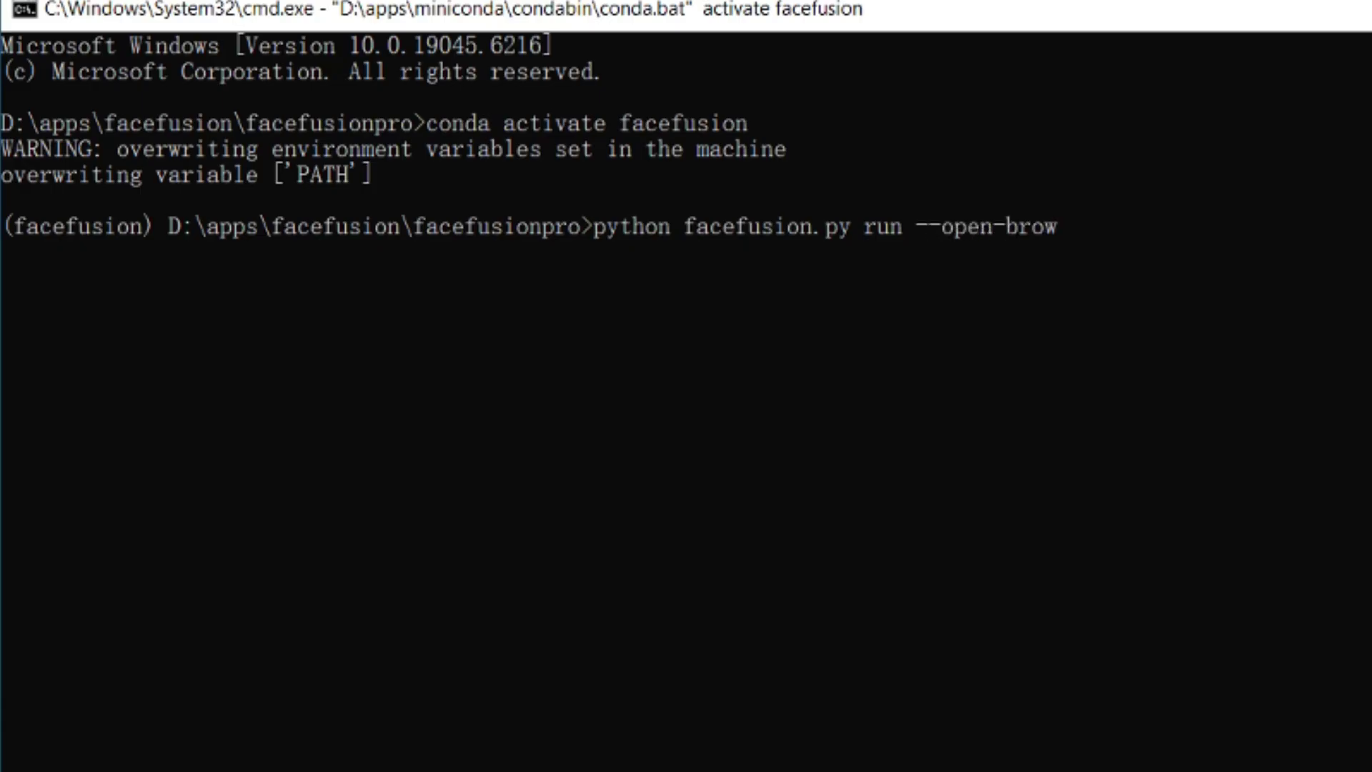
{"action": "key", "text": "Return"}
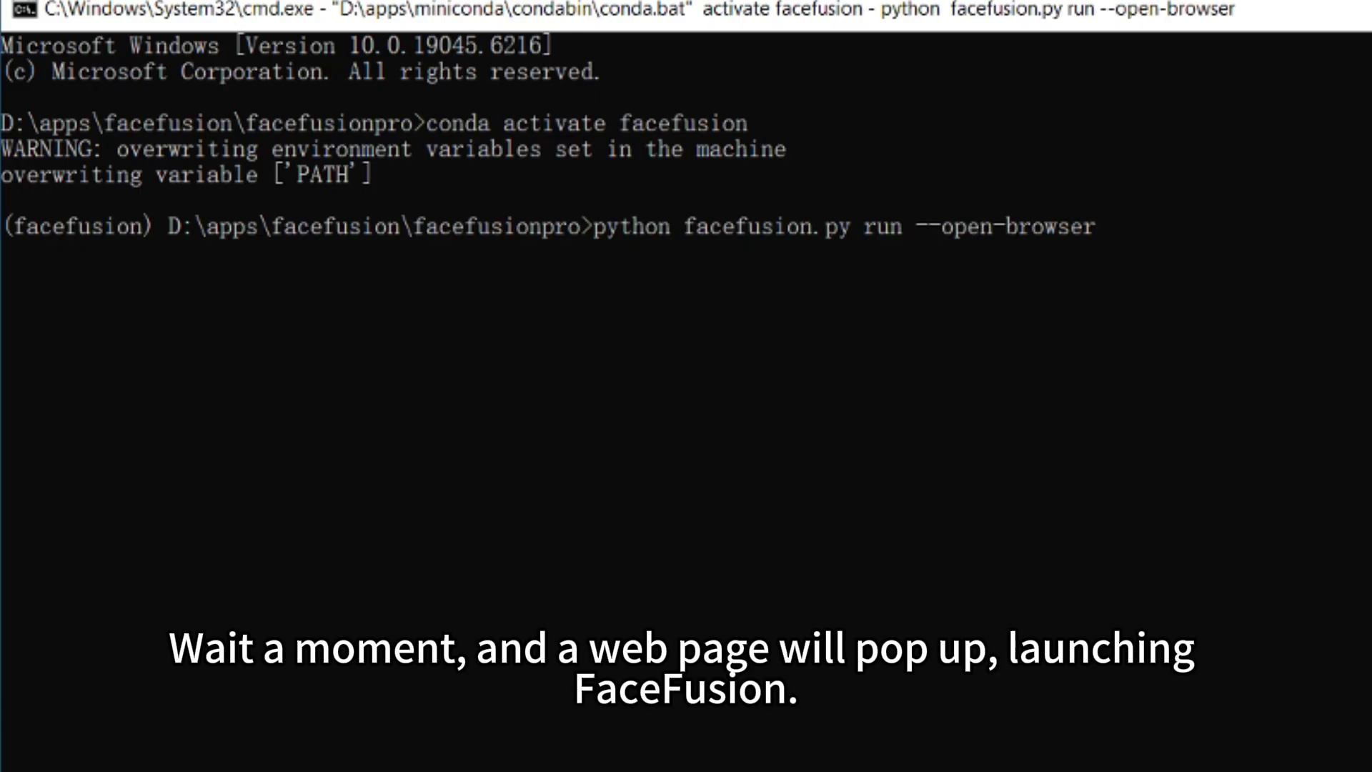